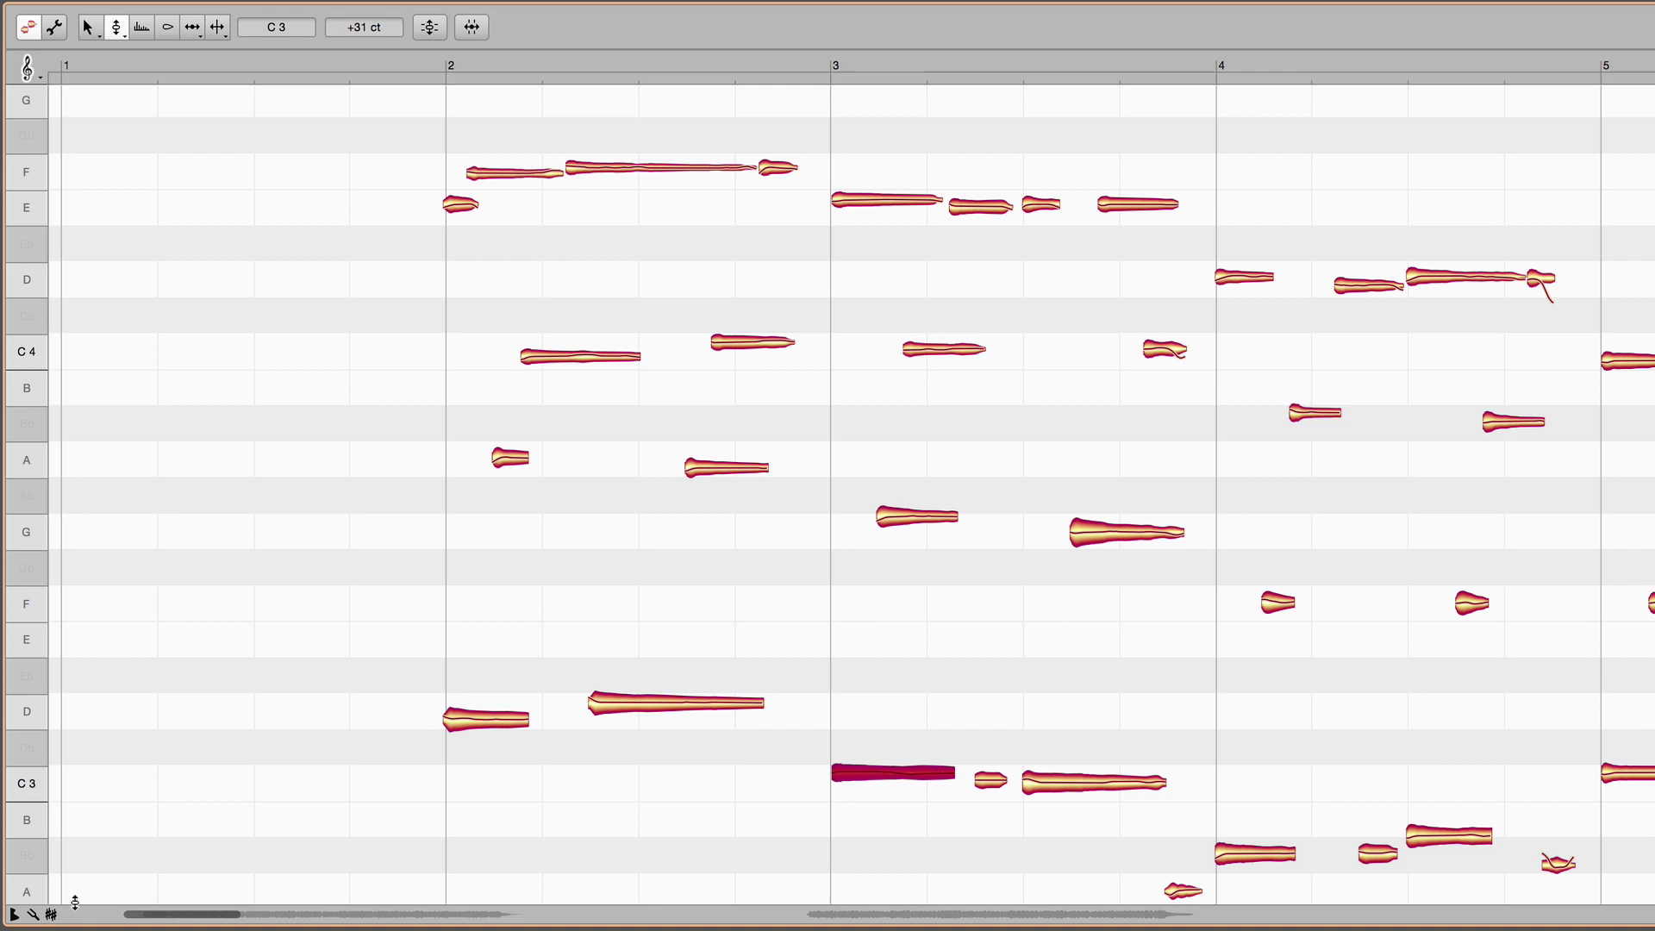
# Step: Set the scale to F Major and raise bar 2's first low note to E
pyautogui.click(53, 914)
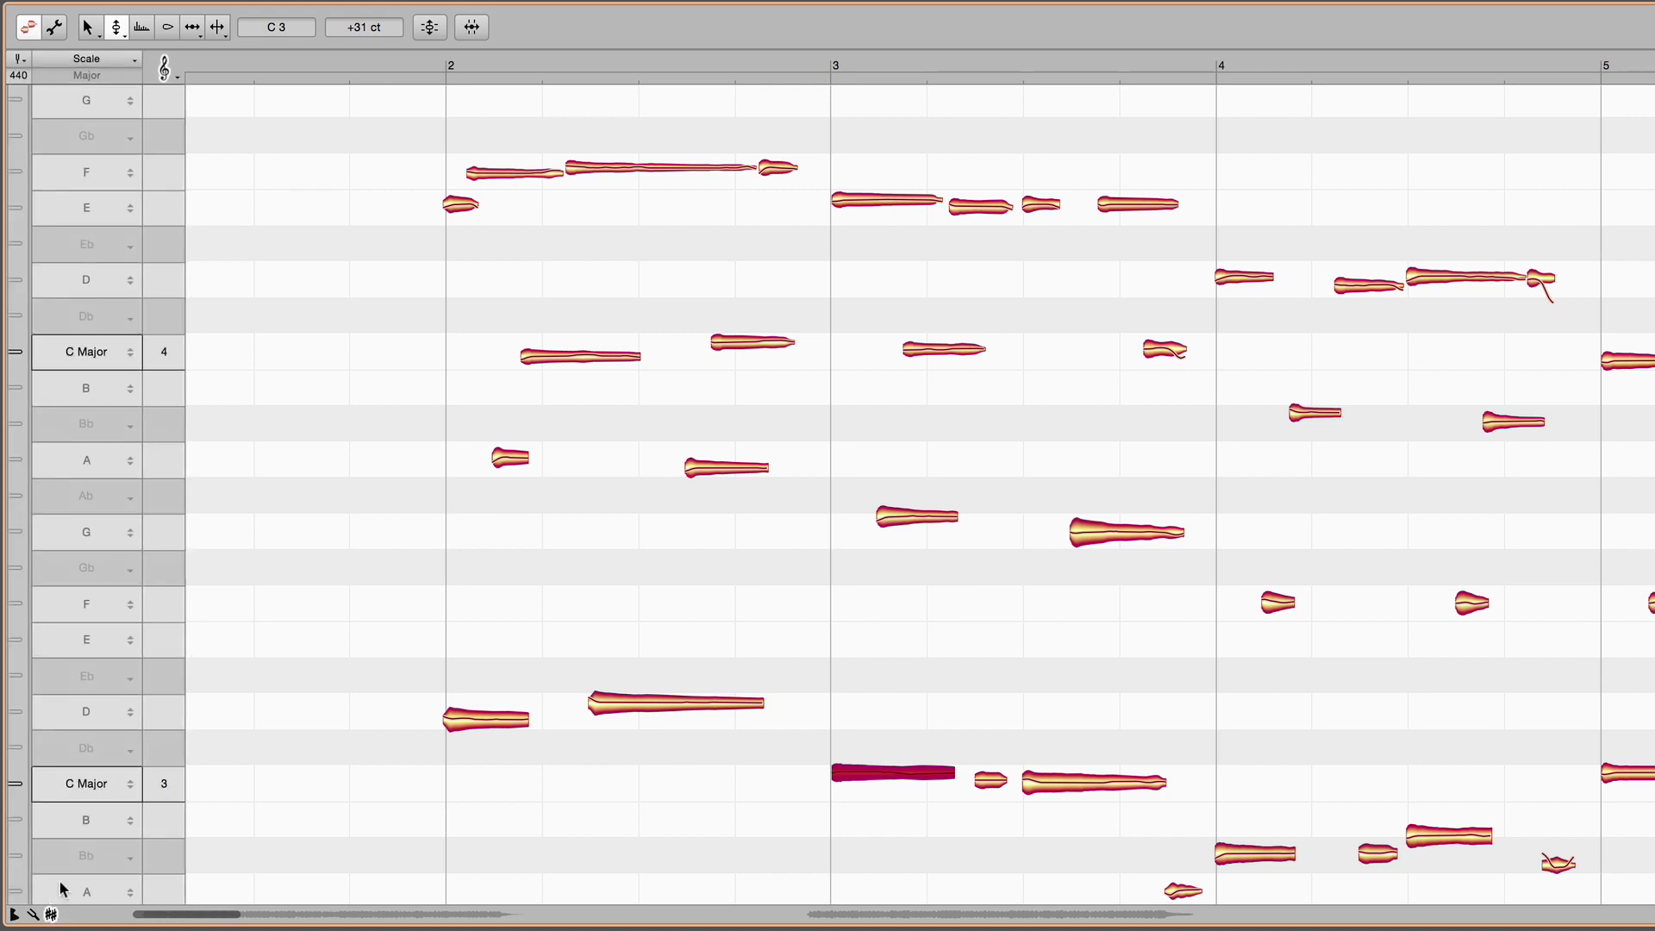
pyautogui.rightClick(91, 601)
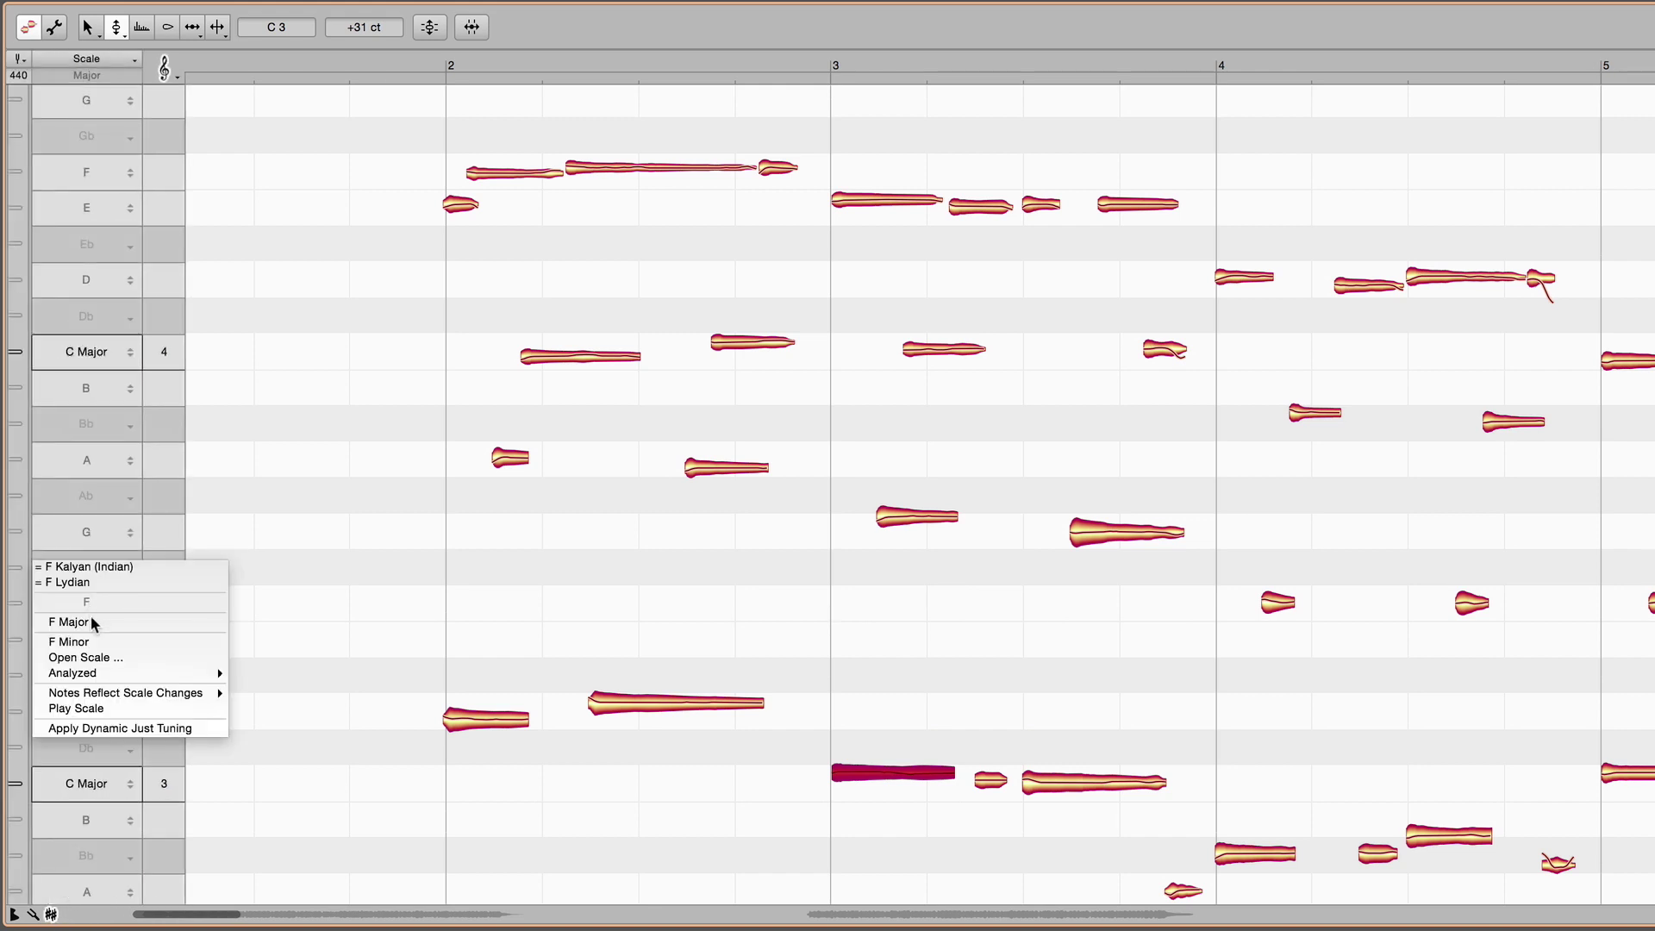
pyautogui.click(91, 620)
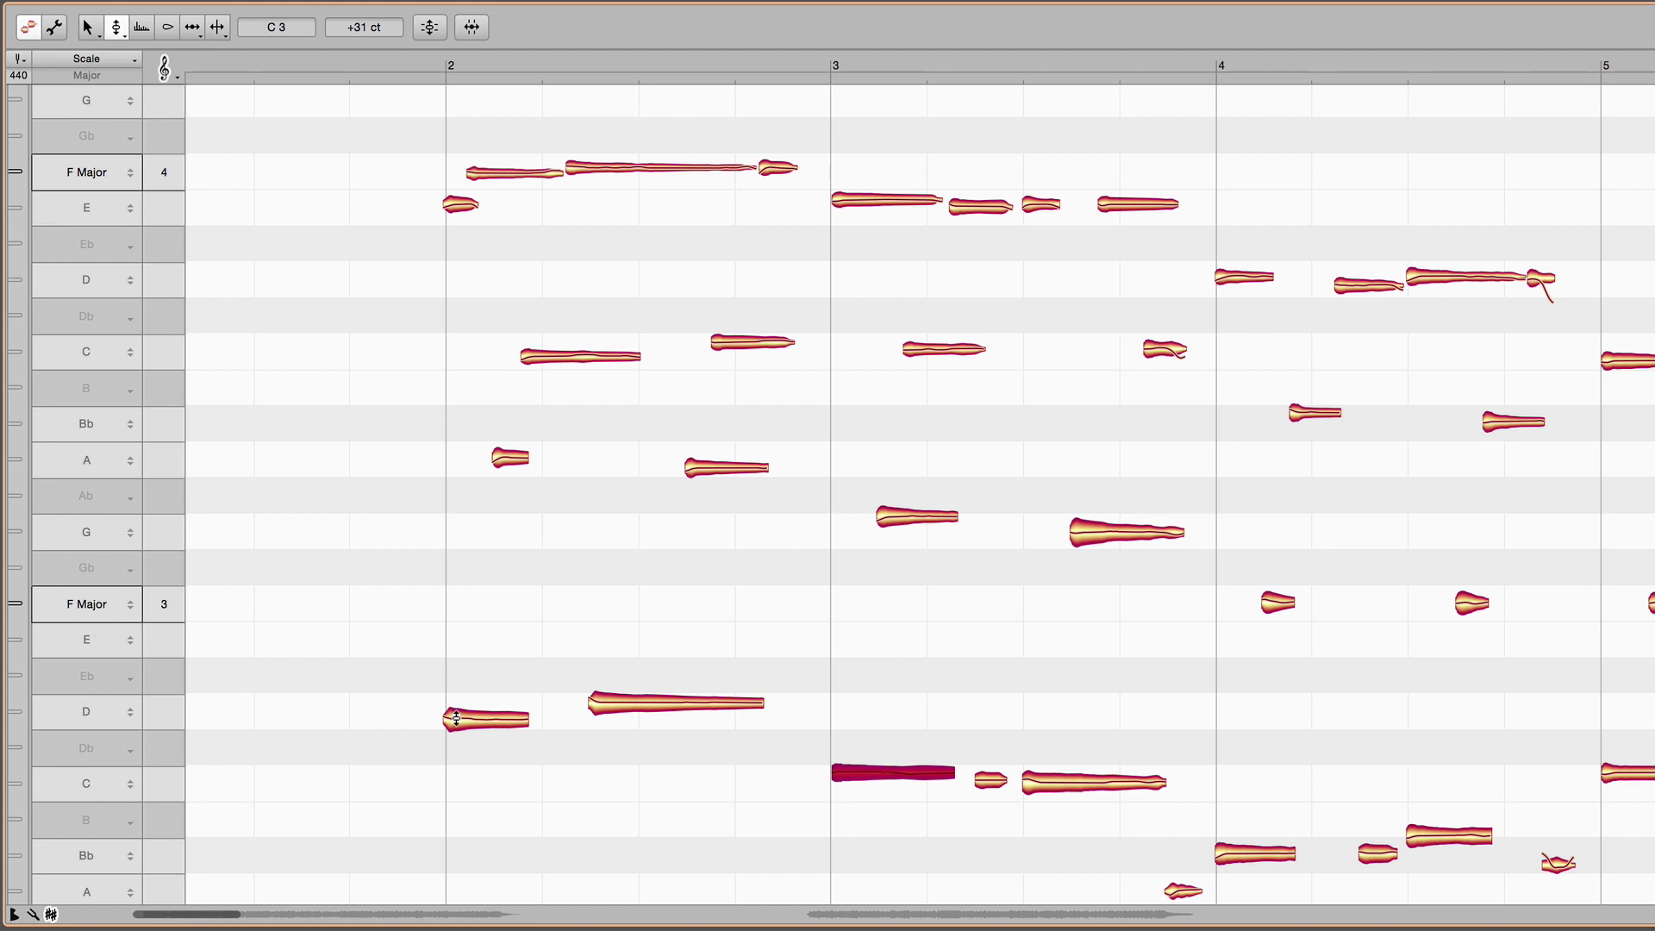
pyautogui.moveTo(456, 718)
pyautogui.mouseDown()
pyautogui.moveTo(455, 519)
pyautogui.moveTo(482, 653)
pyautogui.mouseUp()
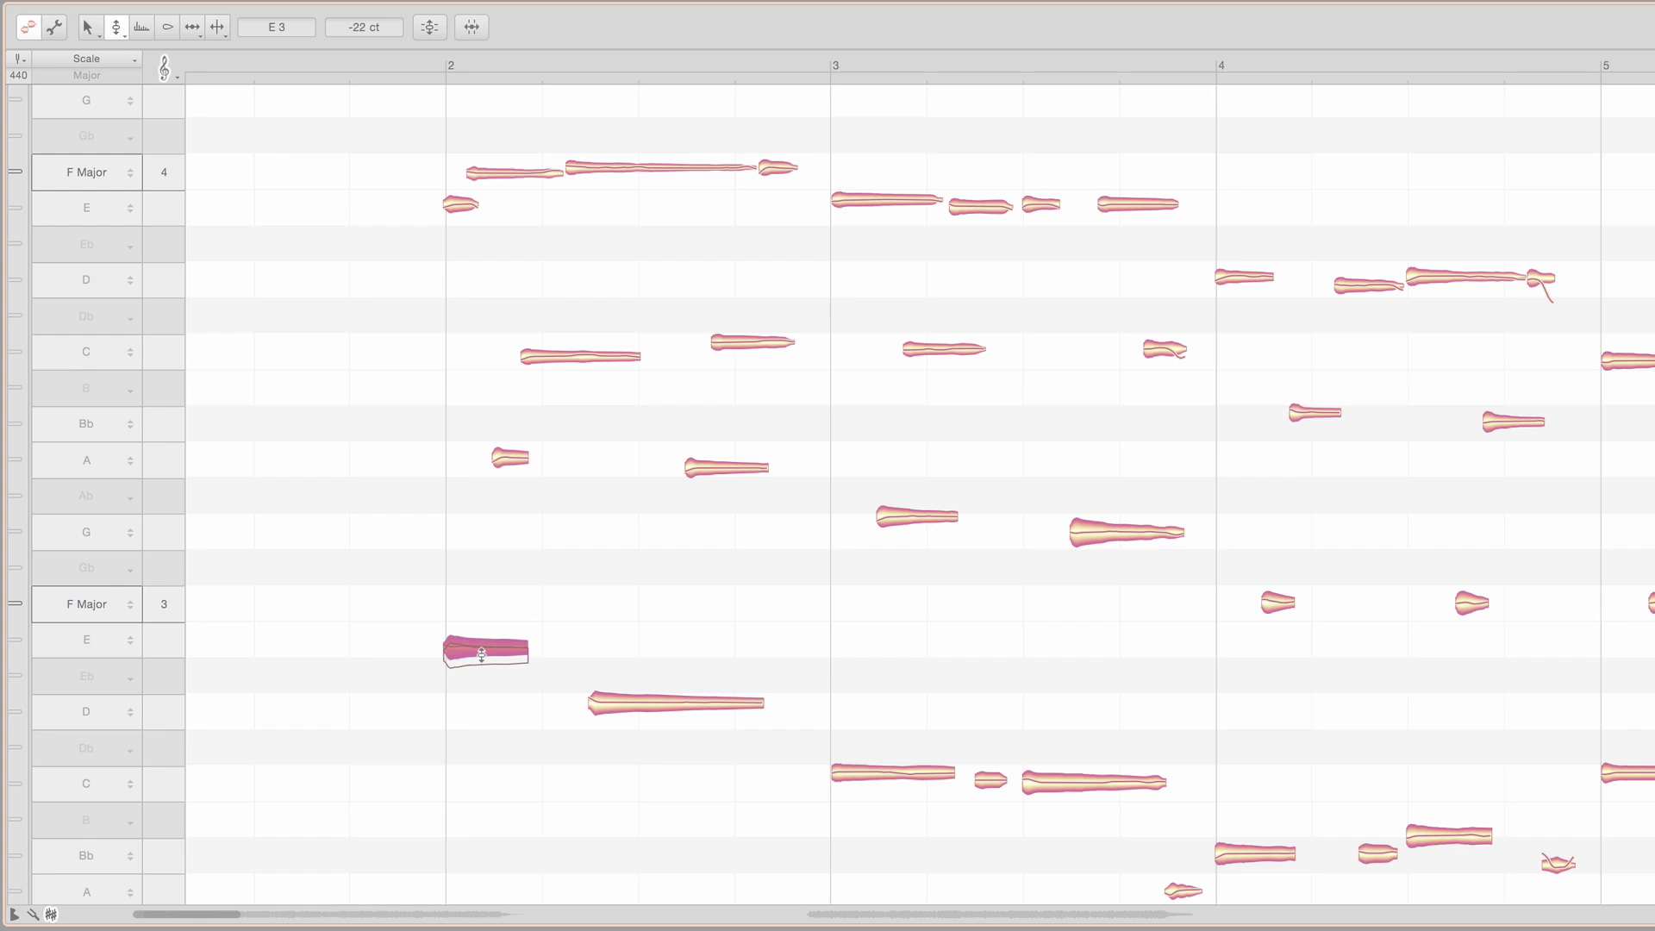
# Step: Switch to the Indonesian Pelog A scale and bring the selected note back to F3
pyautogui.rightClick(86, 604)
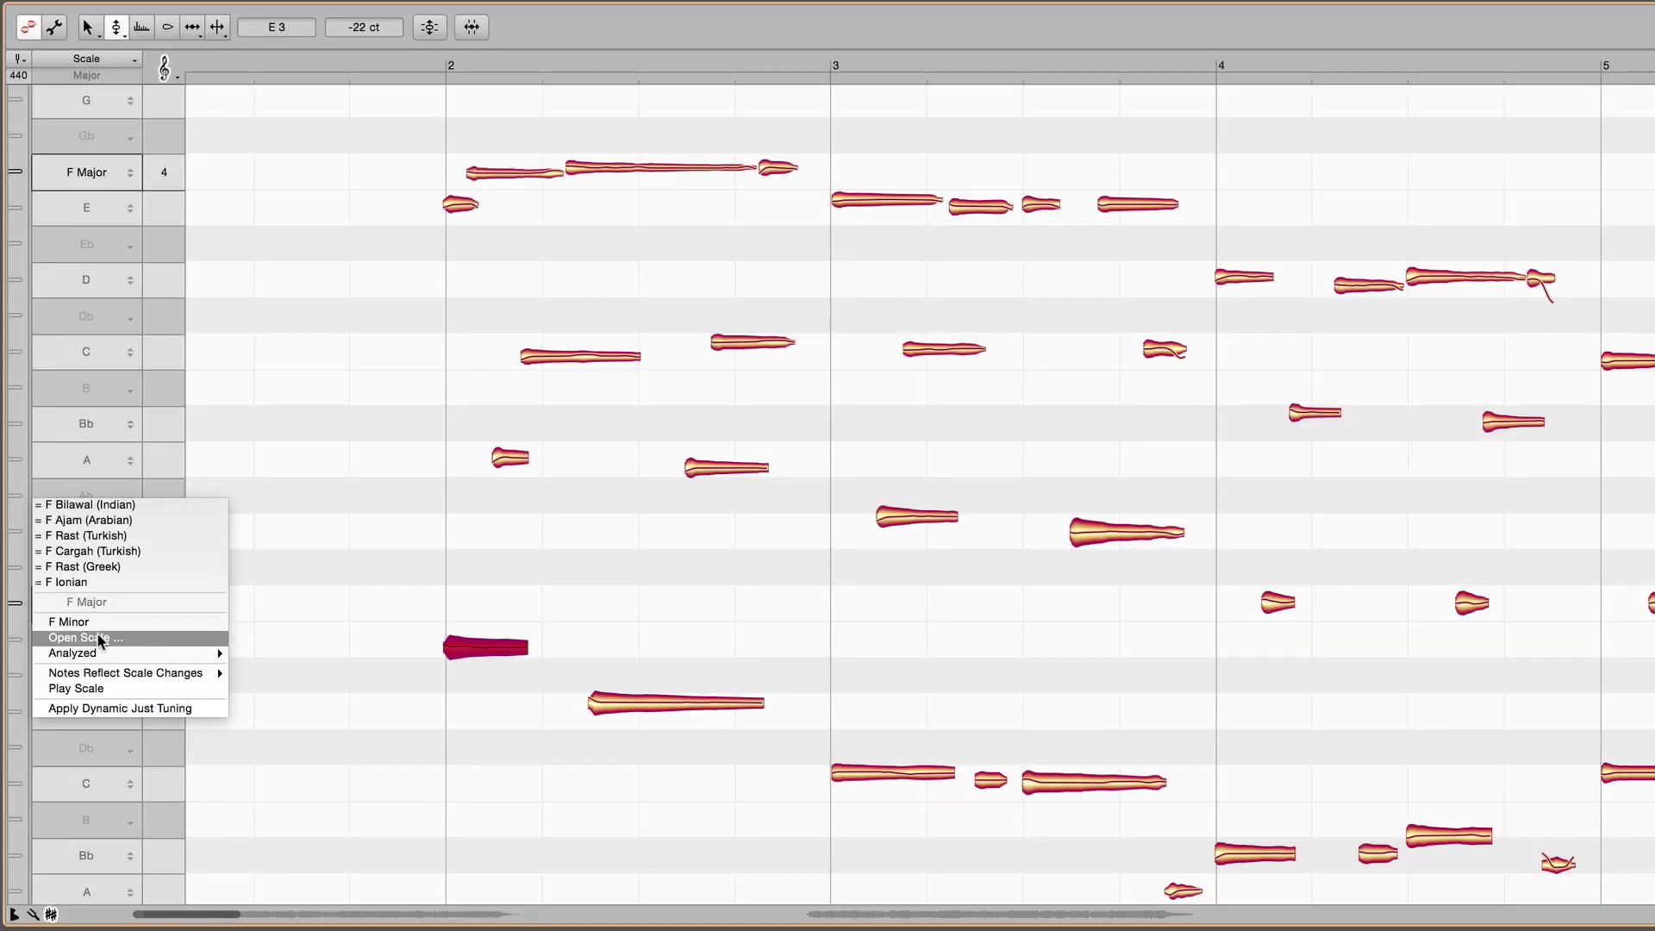
pyautogui.click(83, 638)
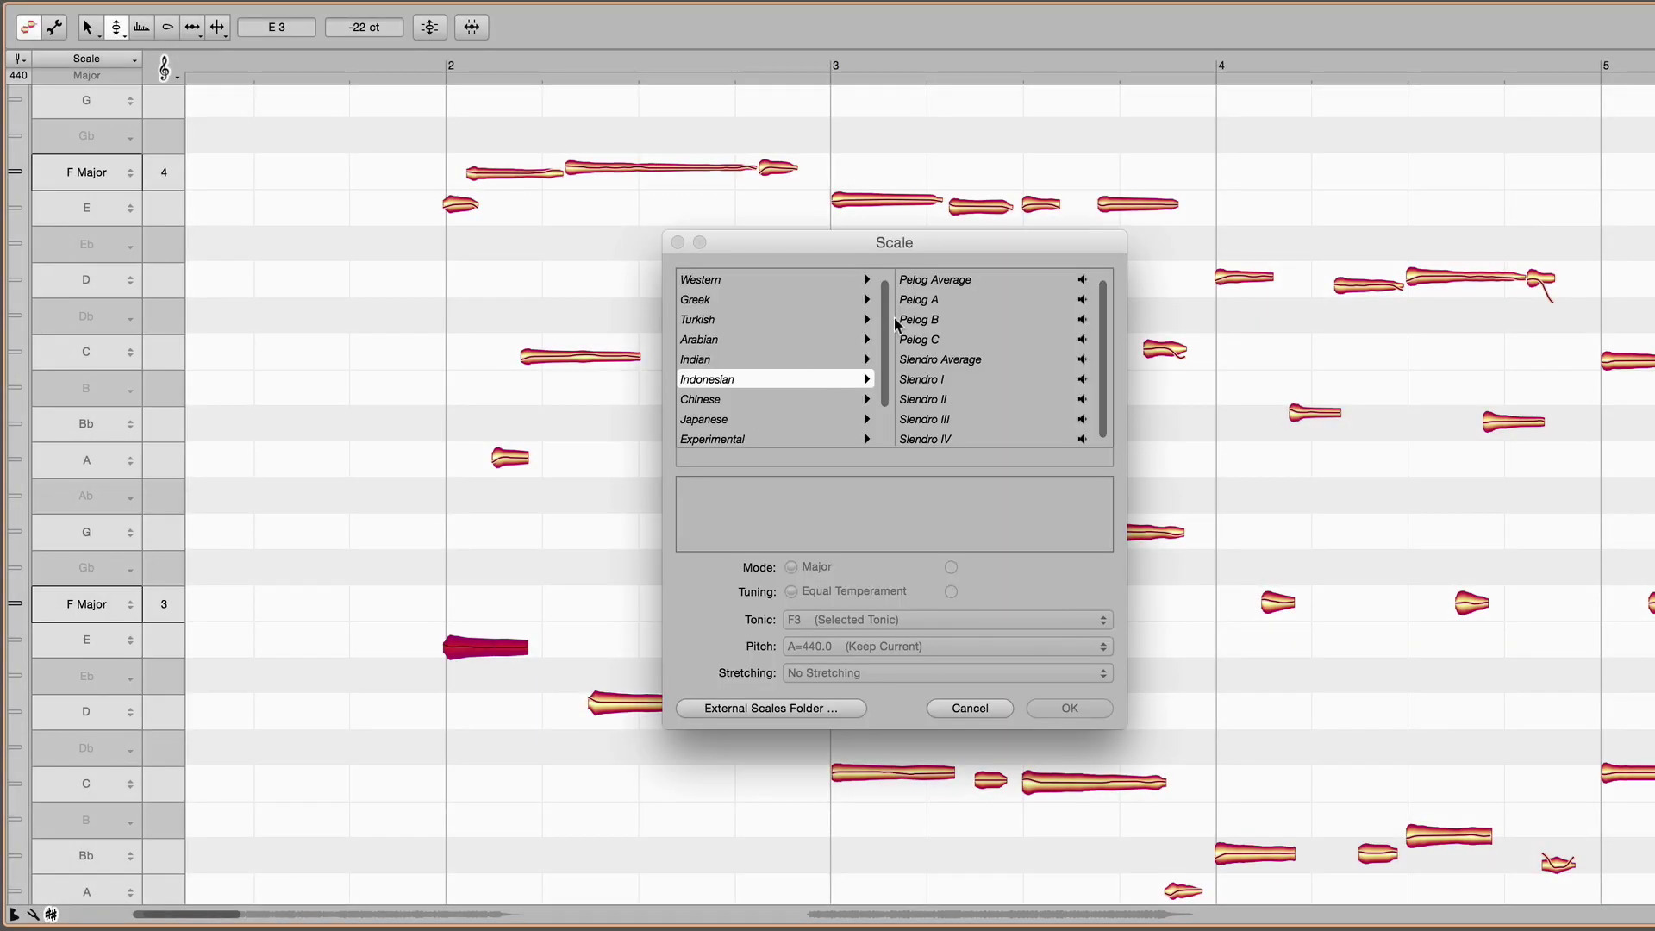
pyautogui.click(920, 301)
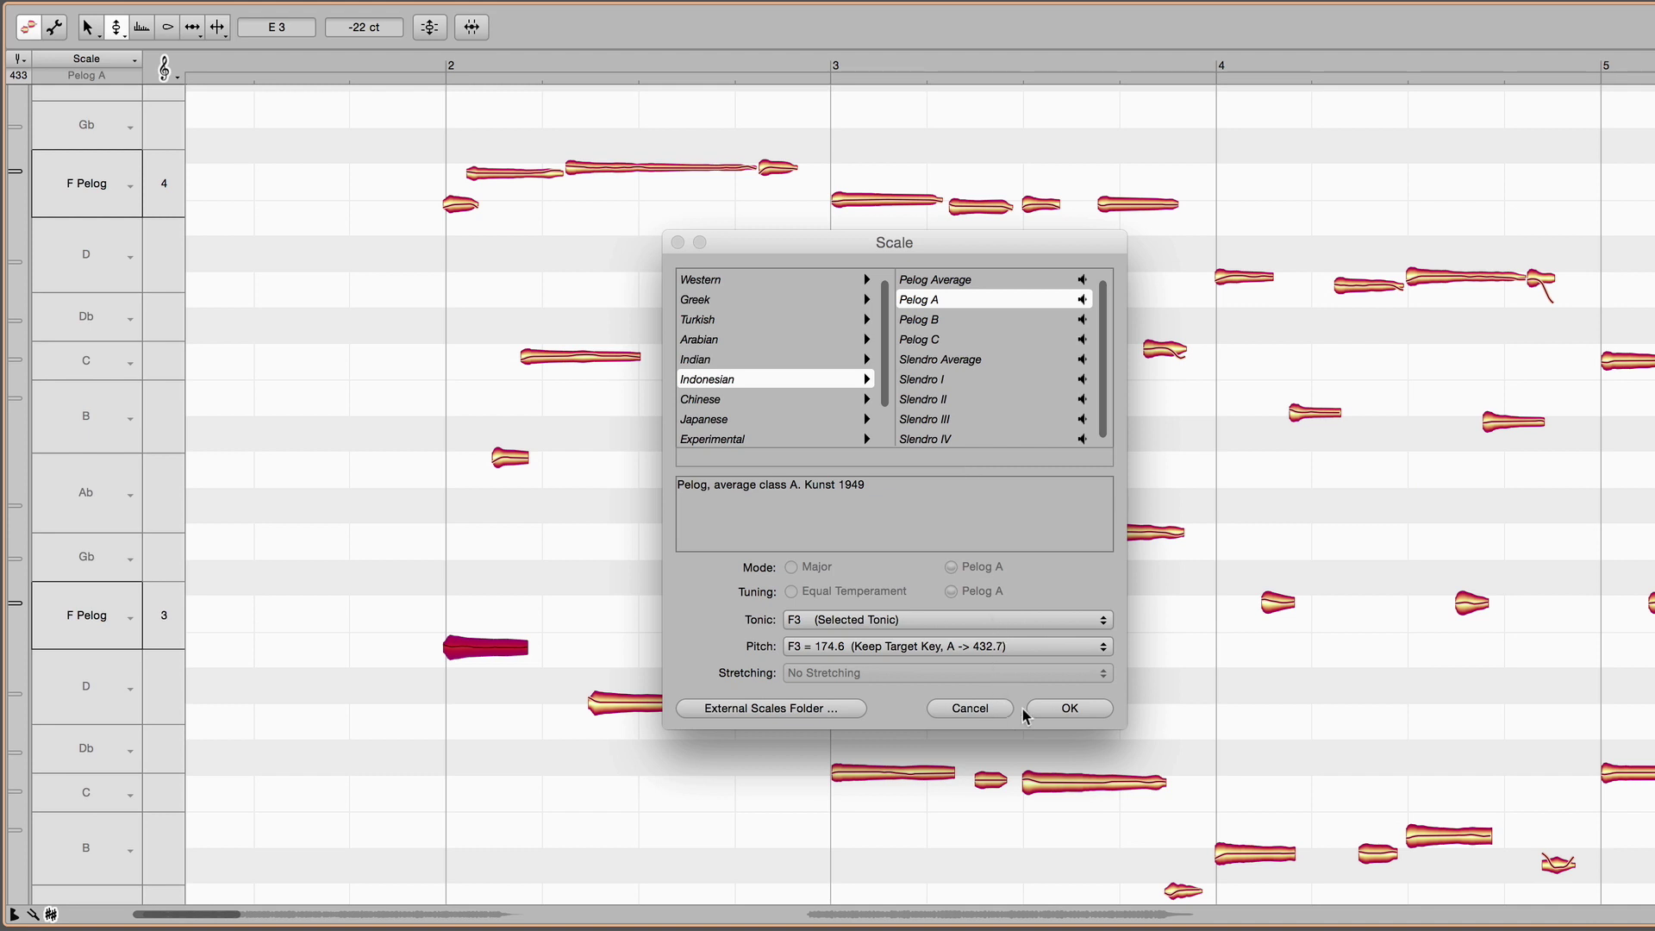
pyautogui.click(1062, 708)
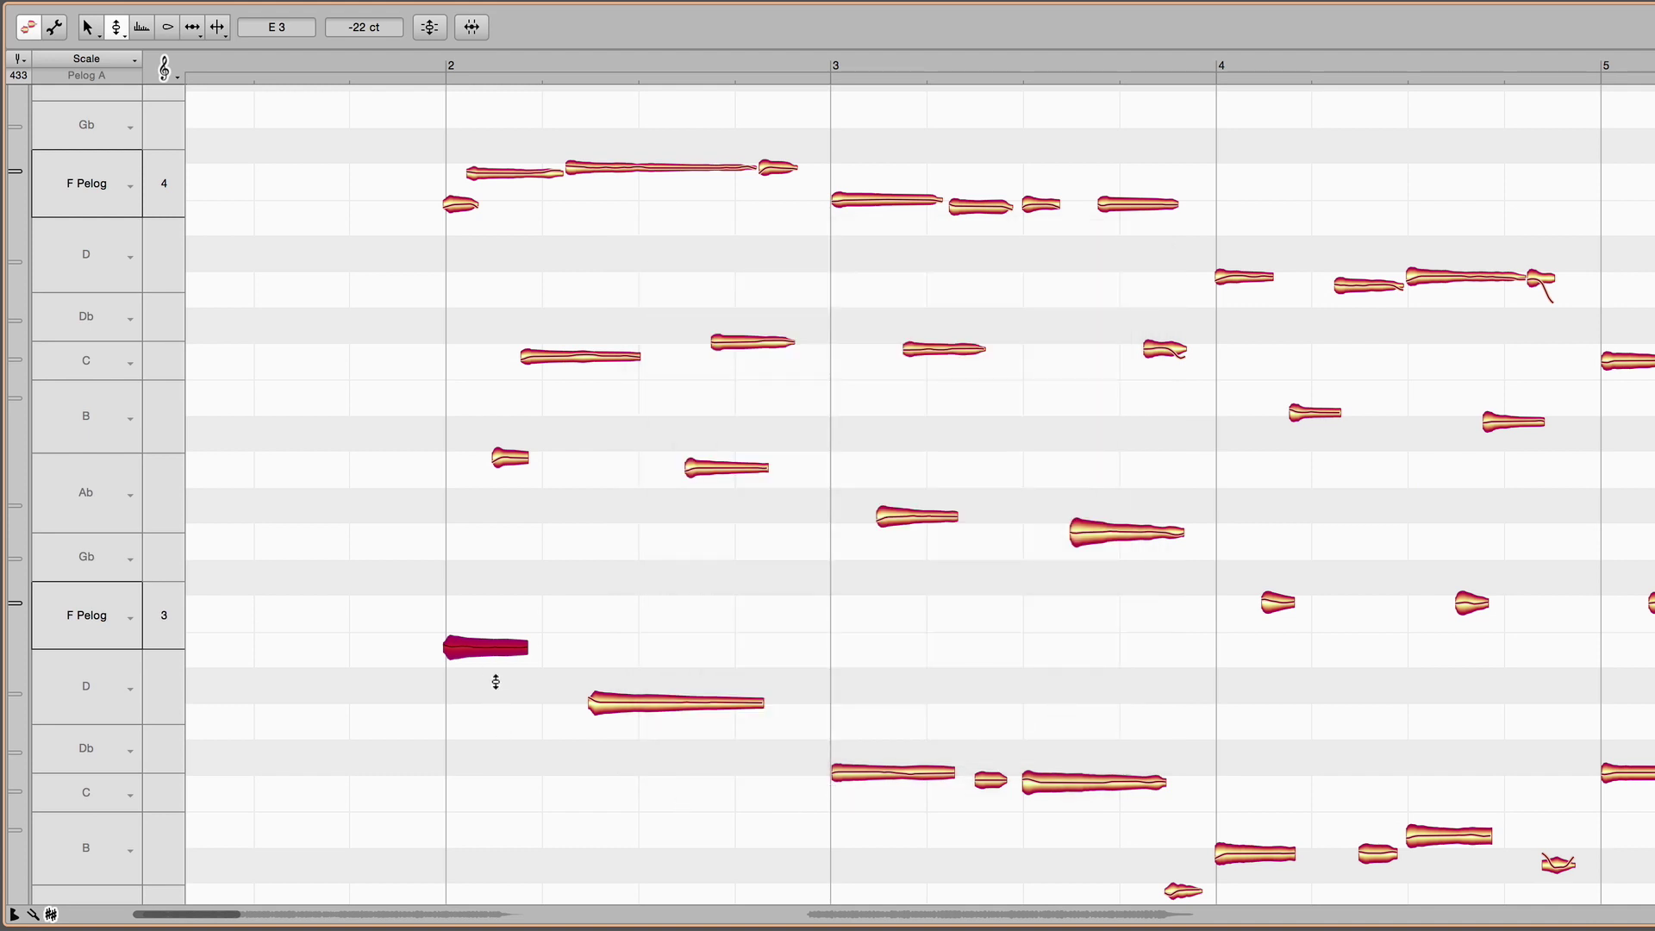
pyautogui.press('Up')
pyautogui.press('Up')
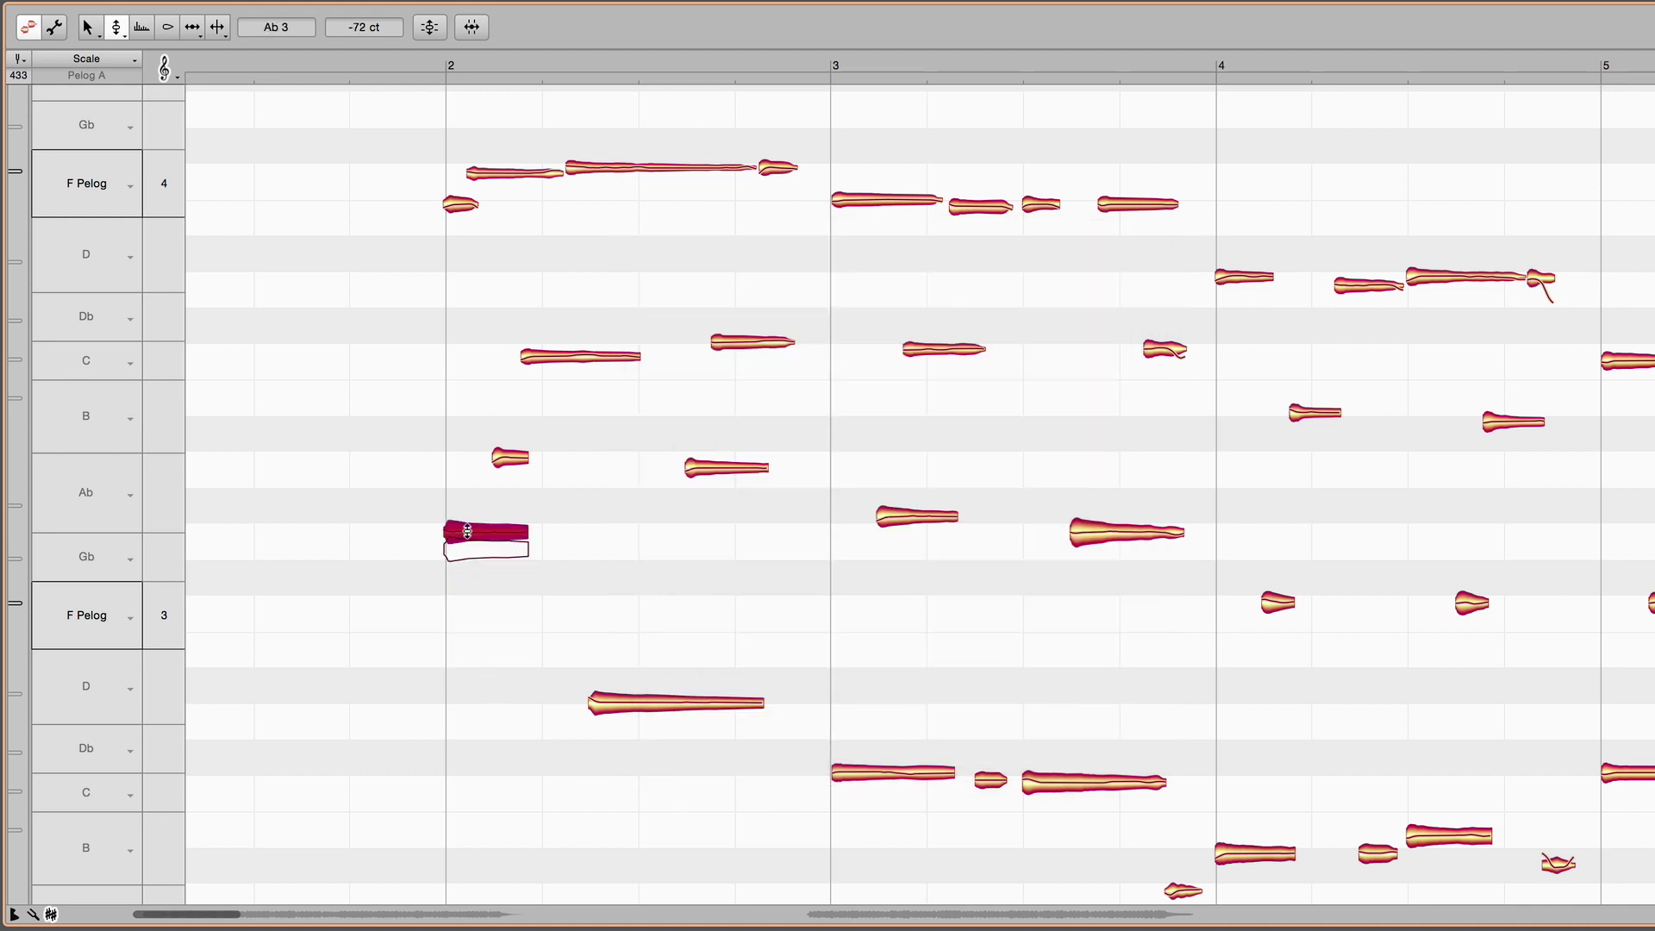
pyautogui.press('Up')
pyautogui.moveTo(469, 547); pyautogui.dragTo(469, 651)
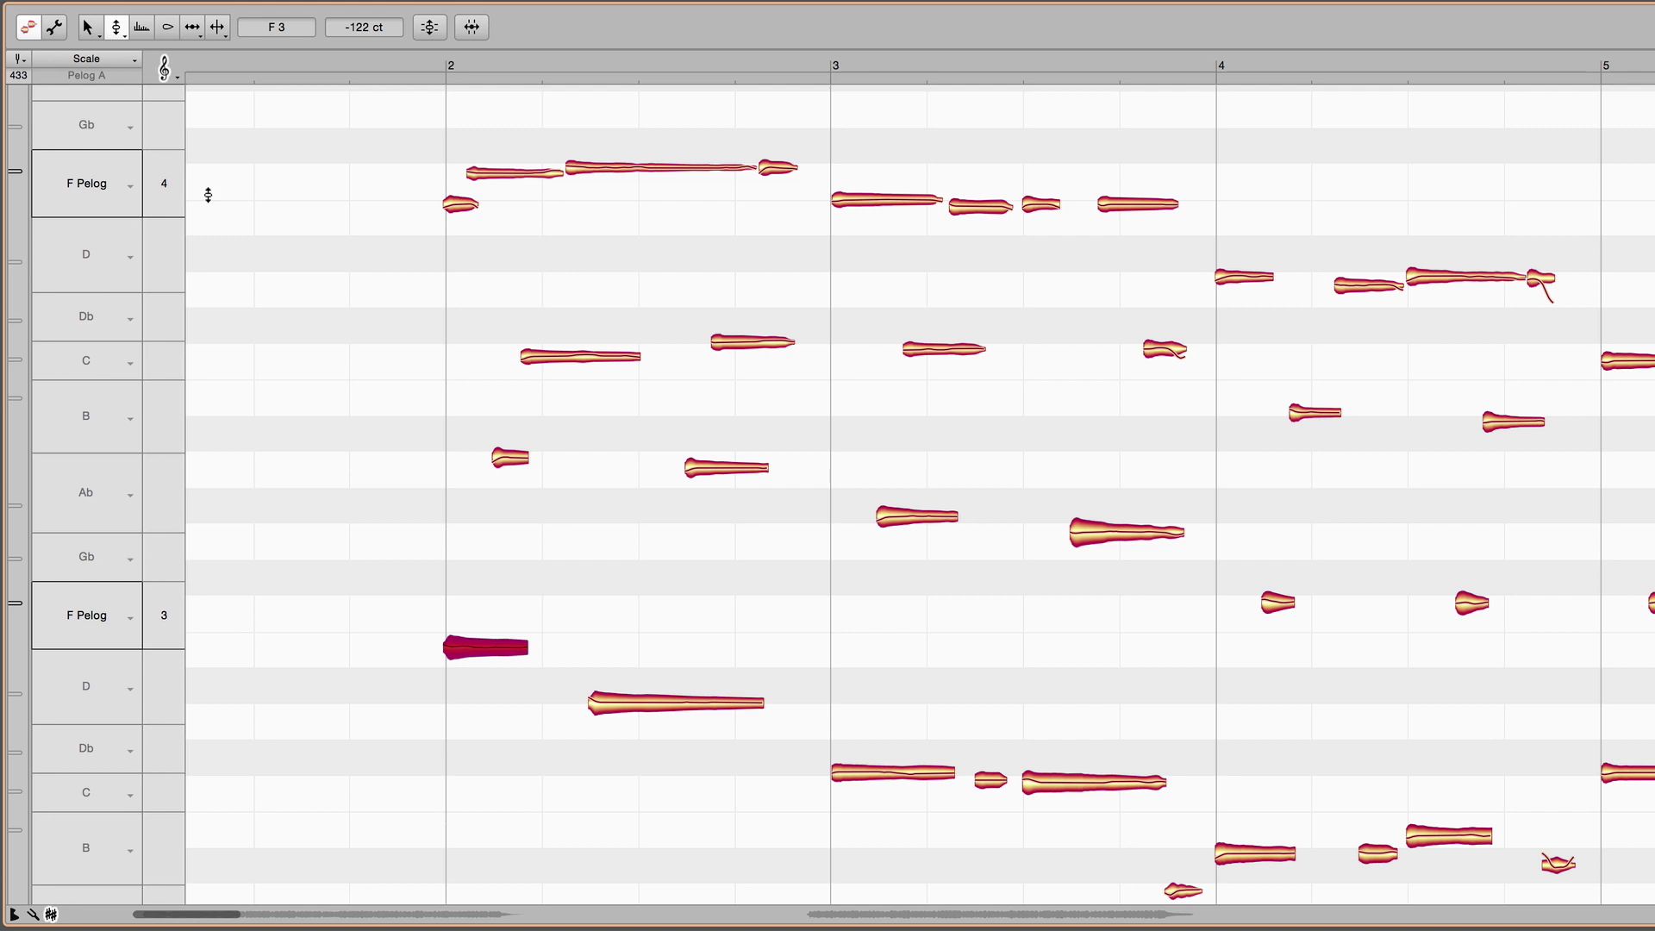
# Step: Show the scale as pitch lines and adjust scale degree III's cents value
pyautogui.click(165, 71)
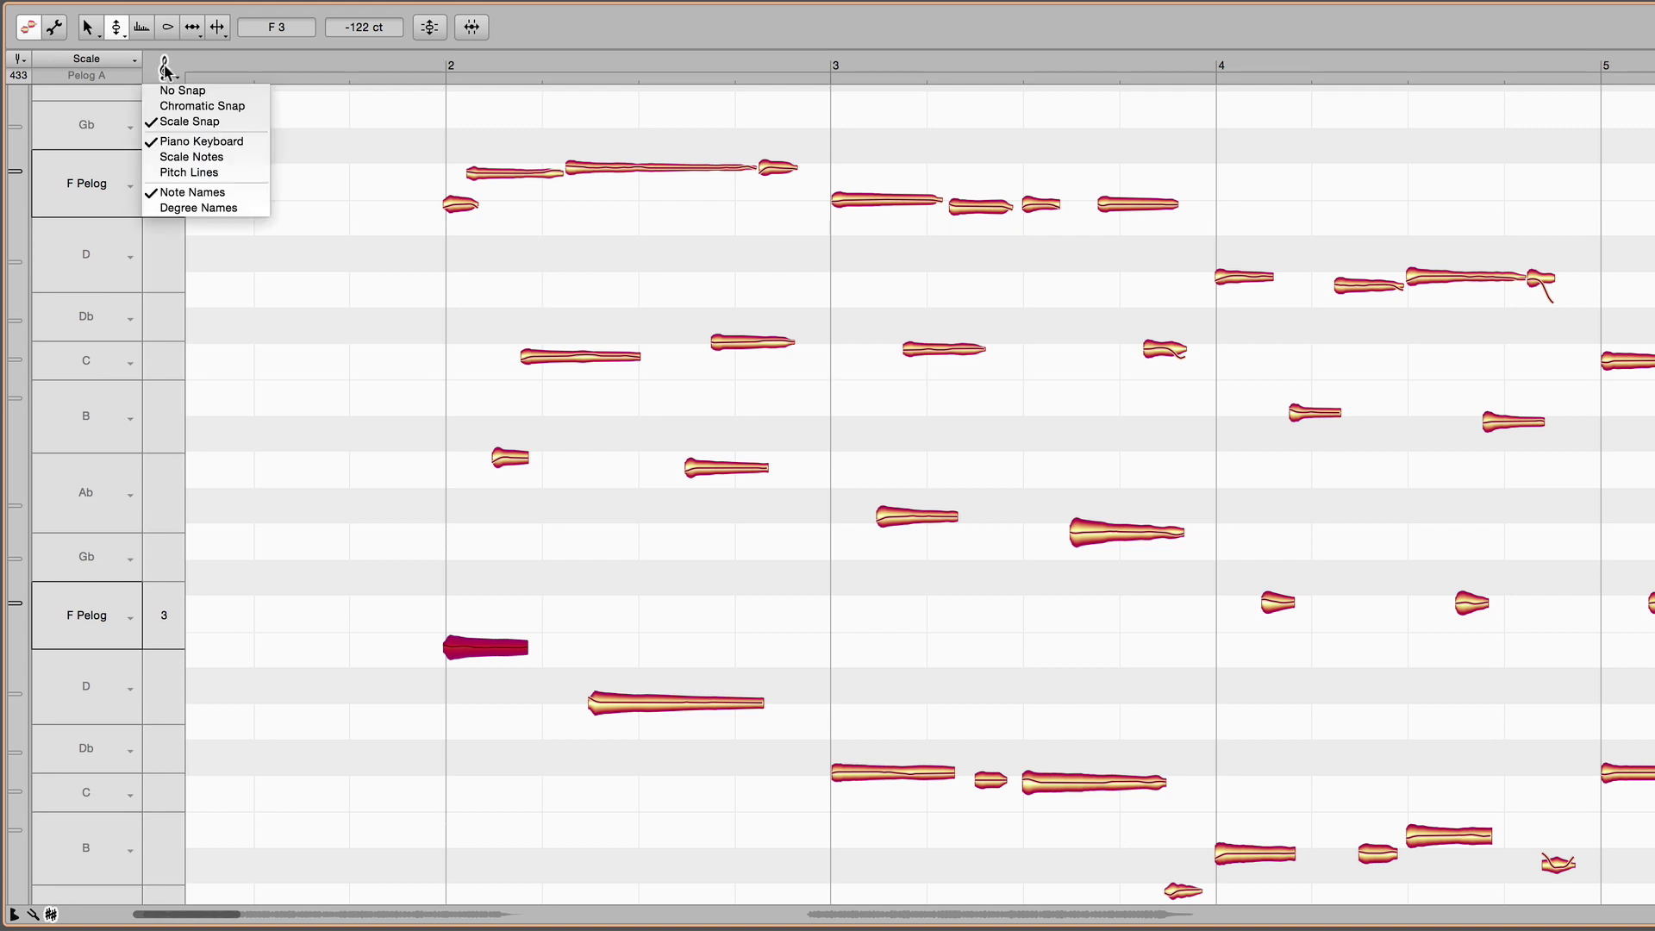
pyautogui.click(189, 173)
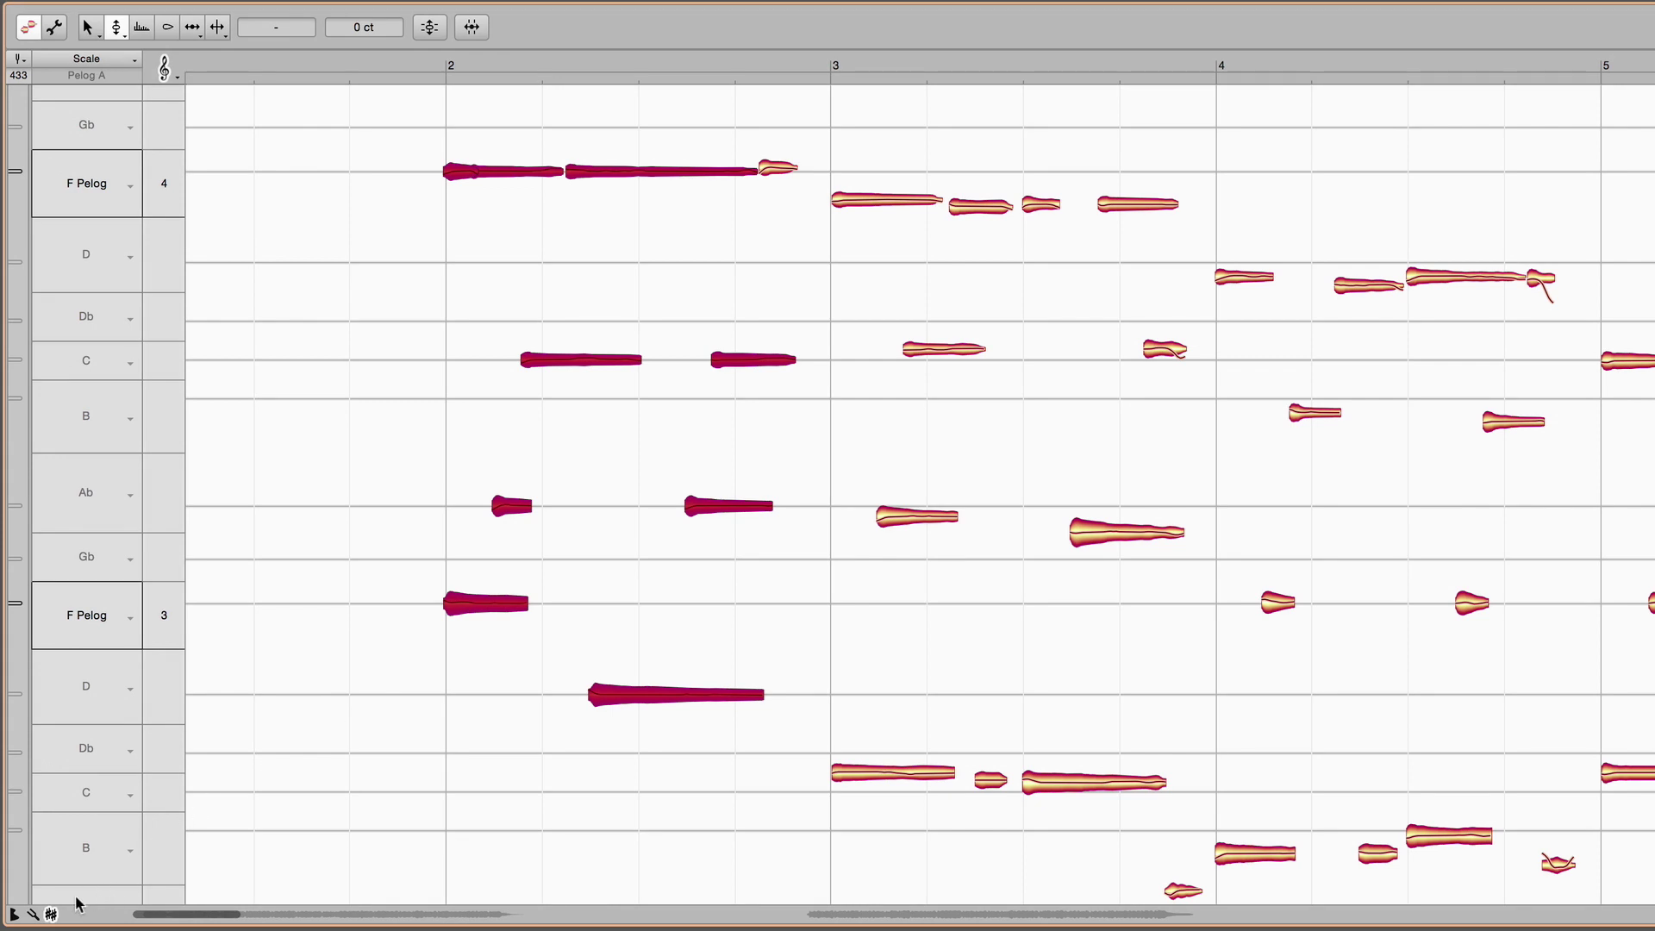
pyautogui.click(44, 914)
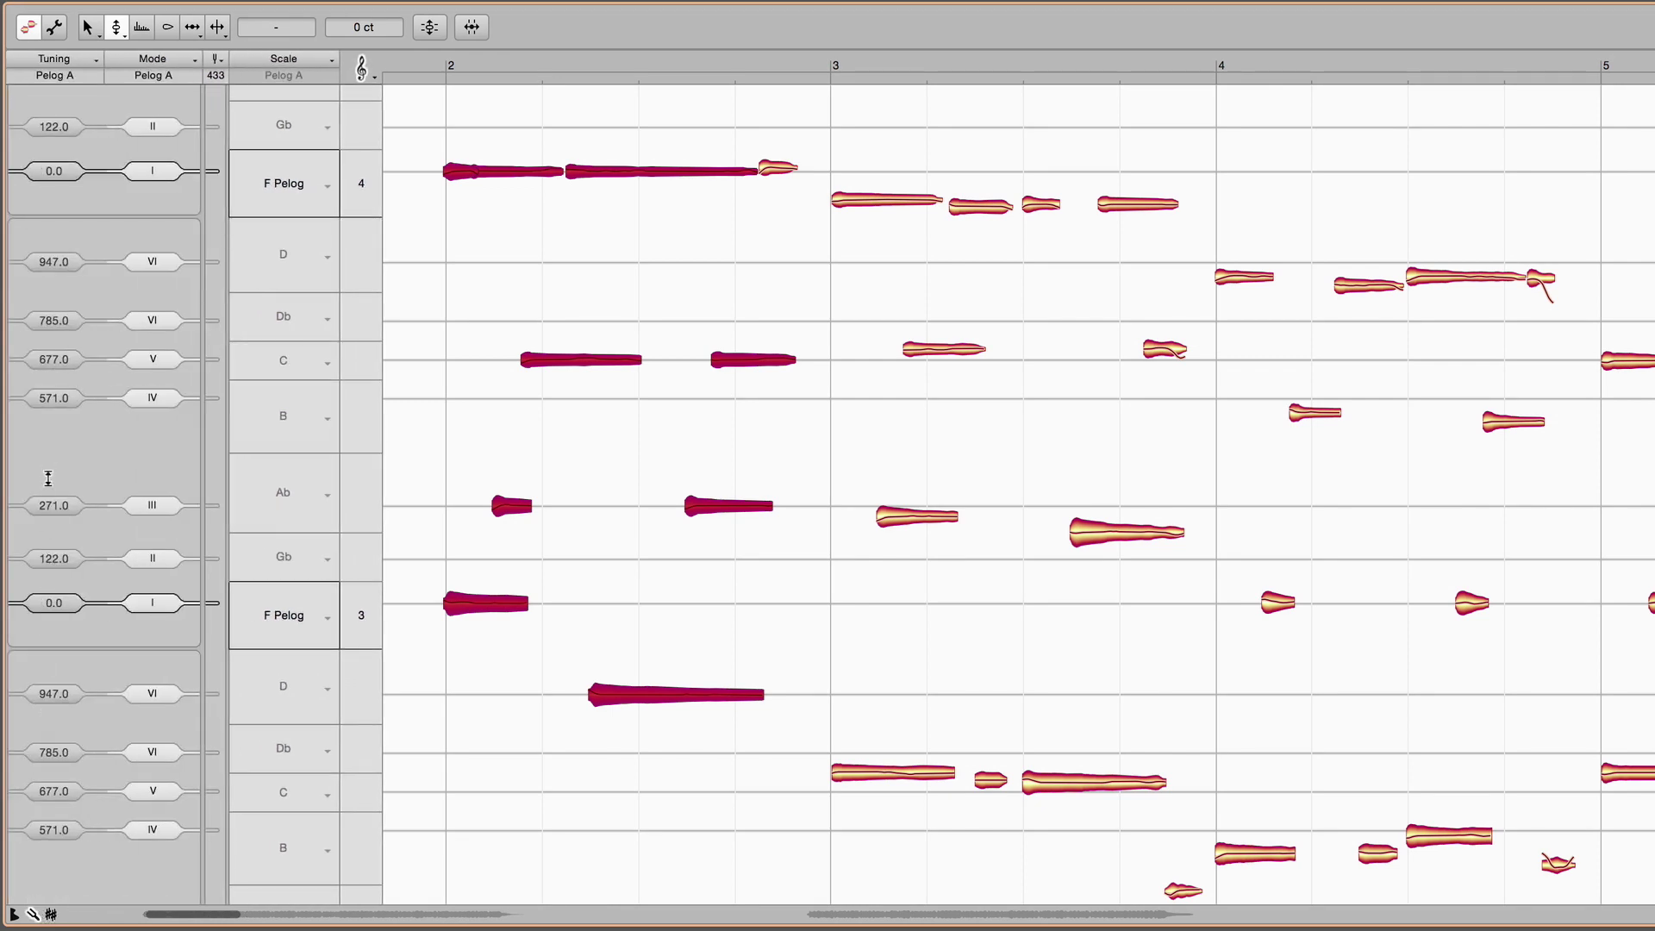
pyautogui.moveTo(53, 505); pyautogui.dragTo(52, 473)
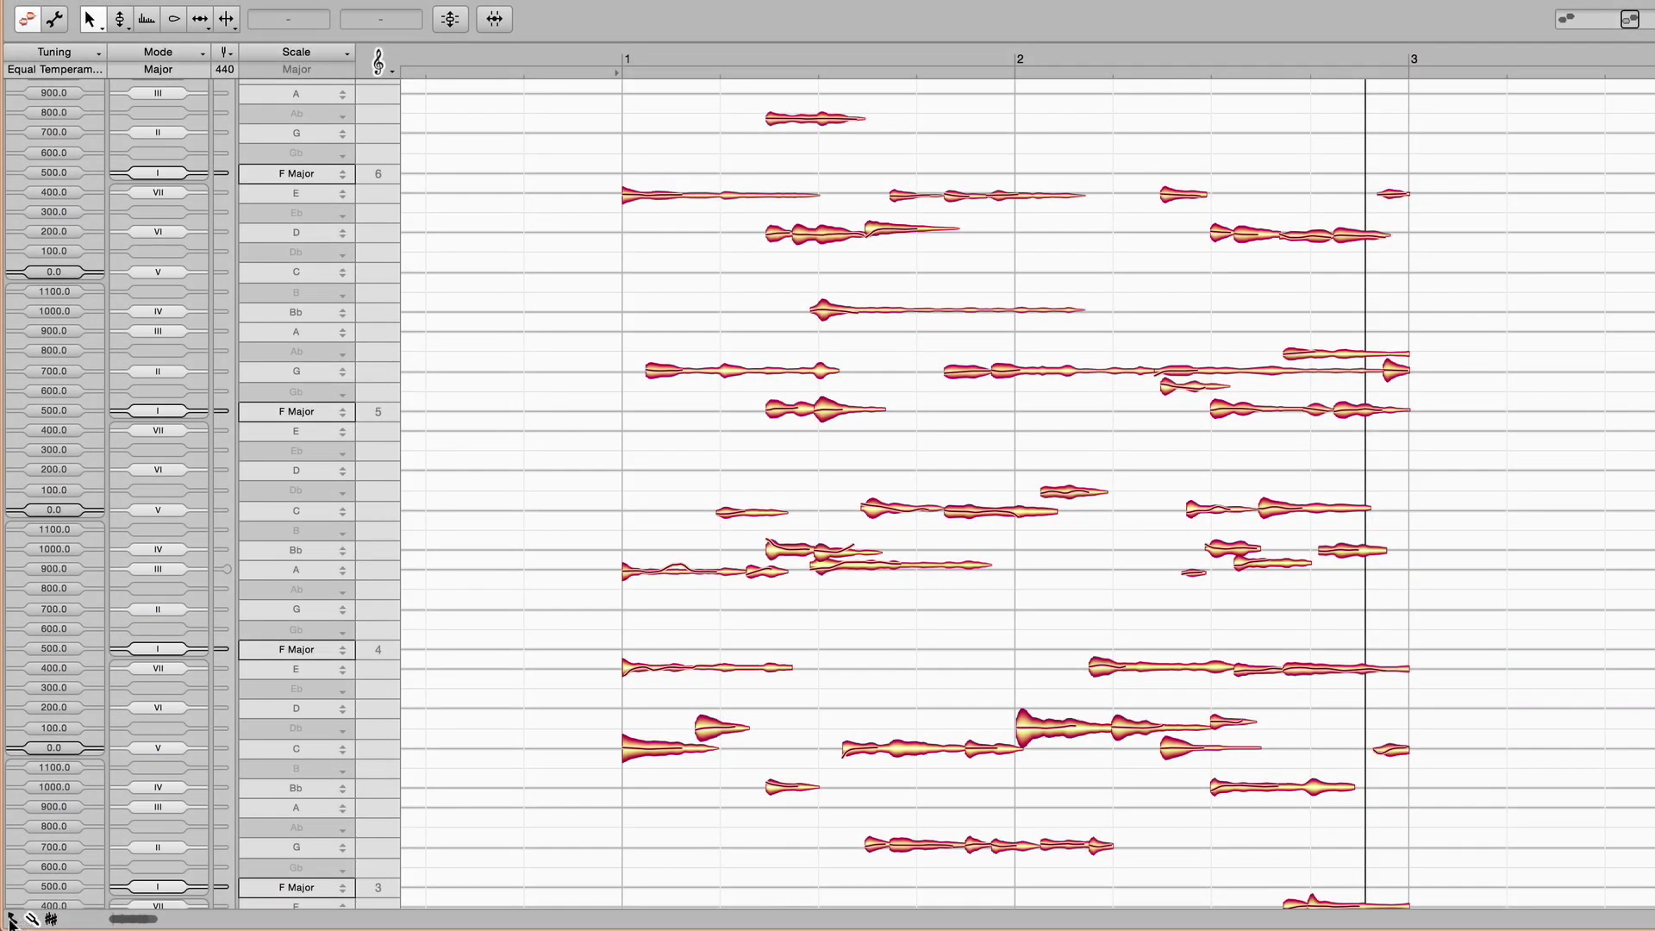
# Step: Apply the scale detector's analysis, yielding F Major equal temperament at 442 Hz
pyautogui.click(16, 916)
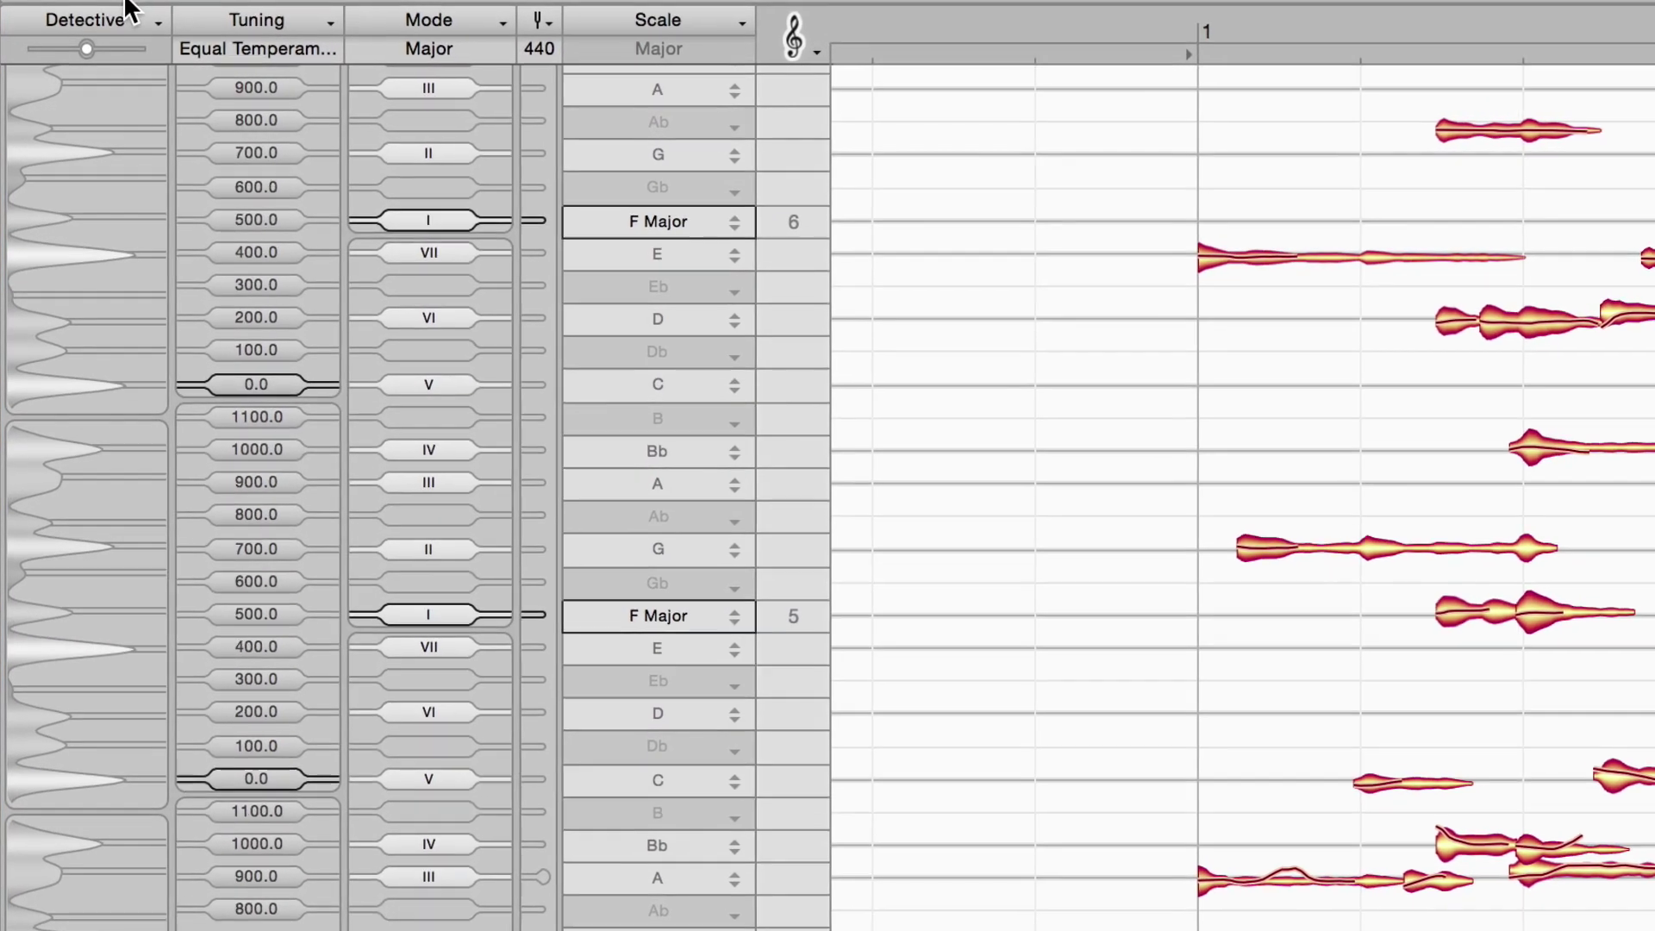
pyautogui.click(52, 11)
pyautogui.click(71, 74)
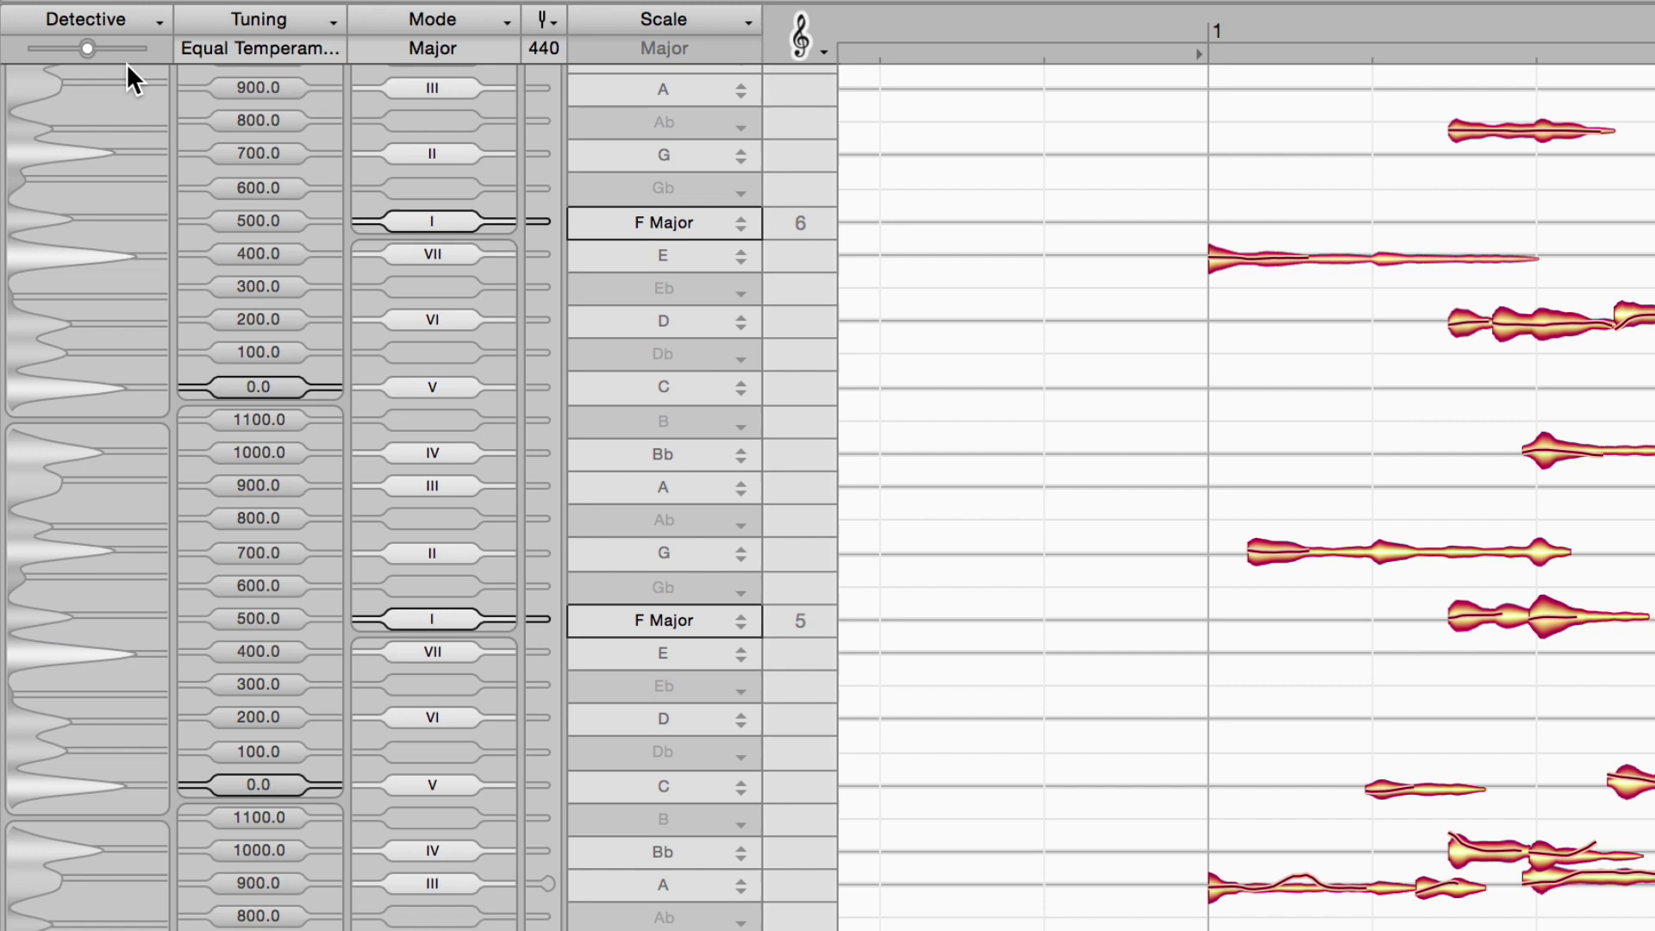
pyautogui.moveTo(84, 47); pyautogui.dragTo(70, 48)
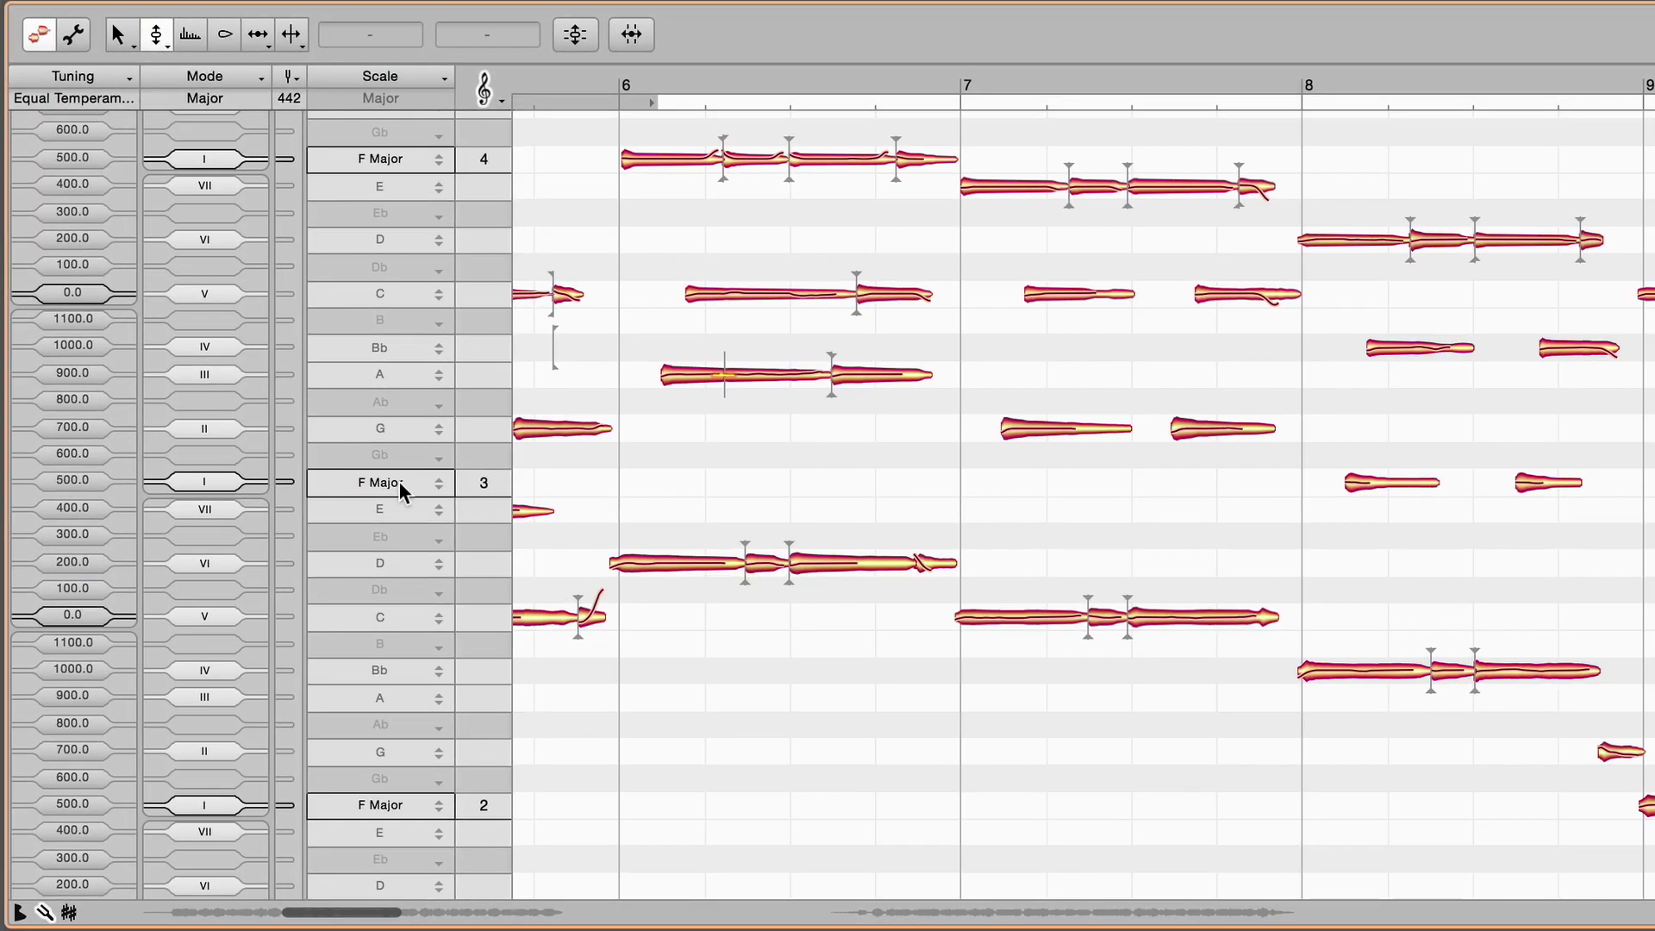
# Step: Switch the vocal's scale from F Major to F Minor, with Ab, Bb, Db and Eb degrees
pyautogui.rightClick(281, 597)
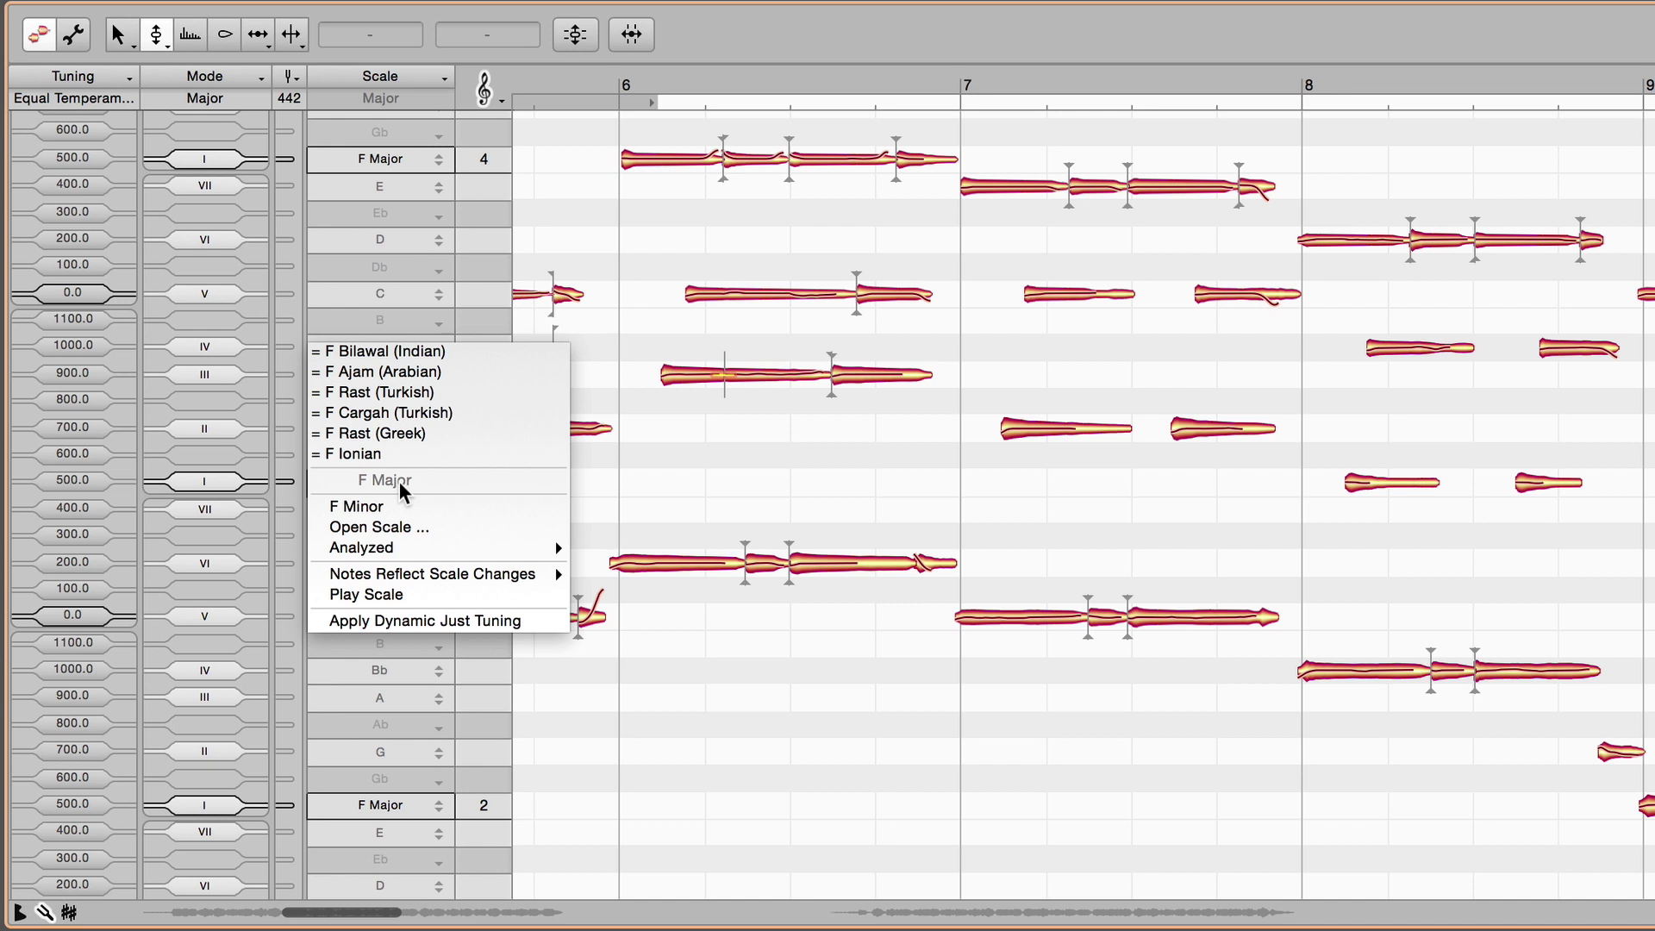
pyautogui.click(397, 504)
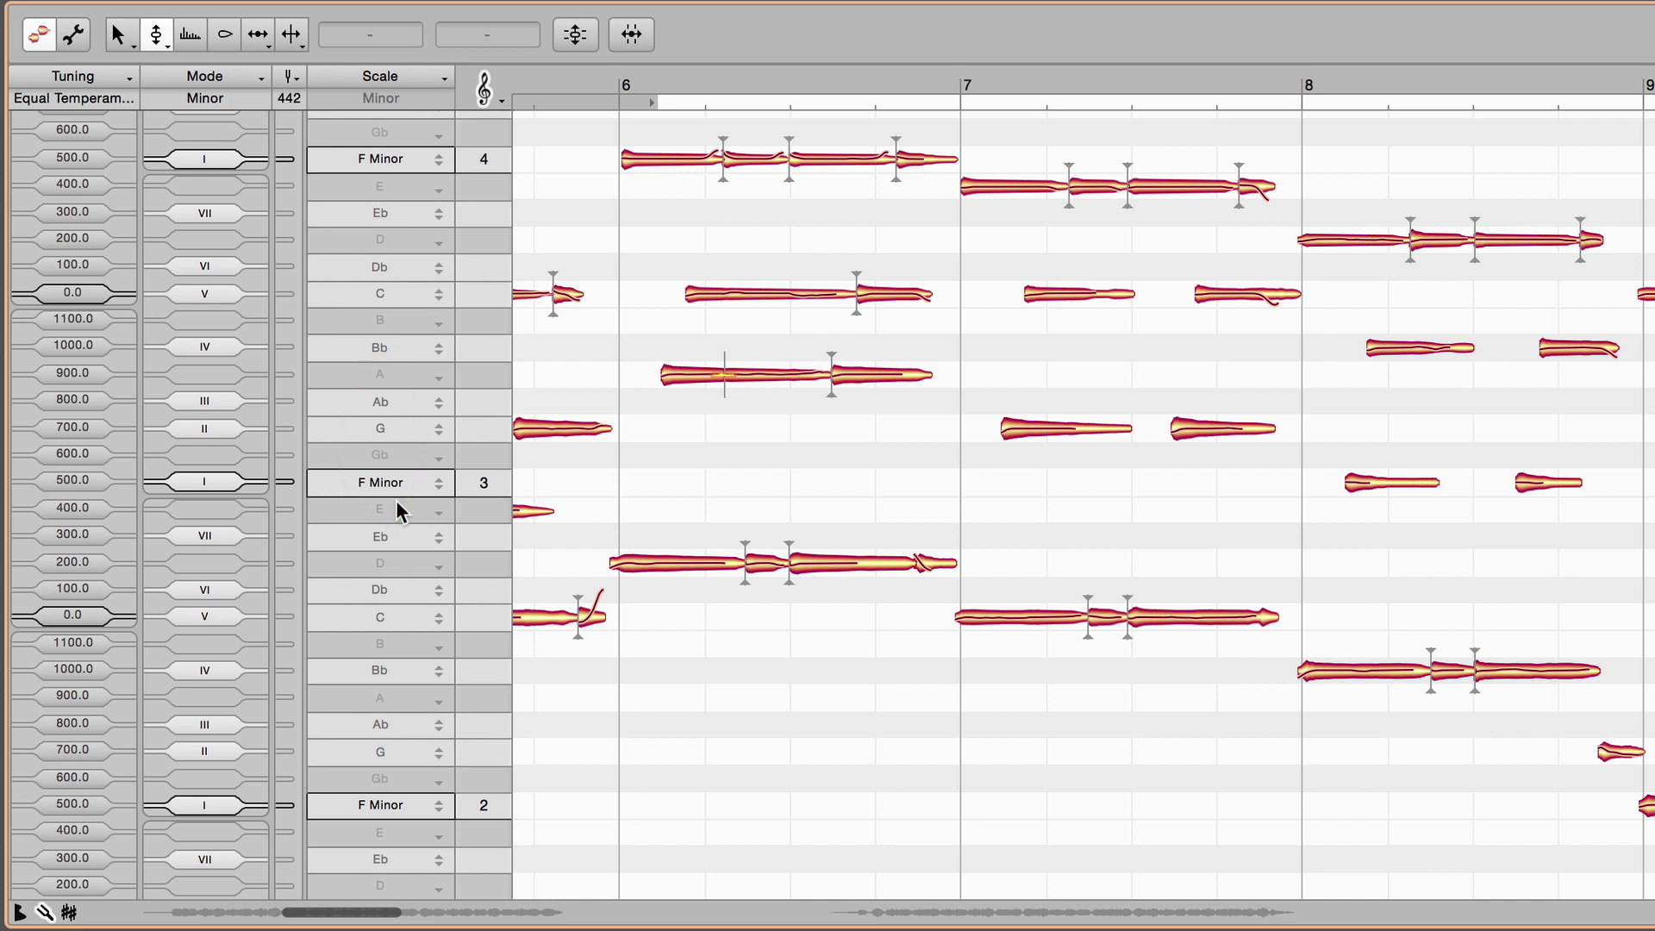
# Step: Show scale notes in the grid, then move the bar-6 A note to Ab and to Bb
pyautogui.click(492, 93)
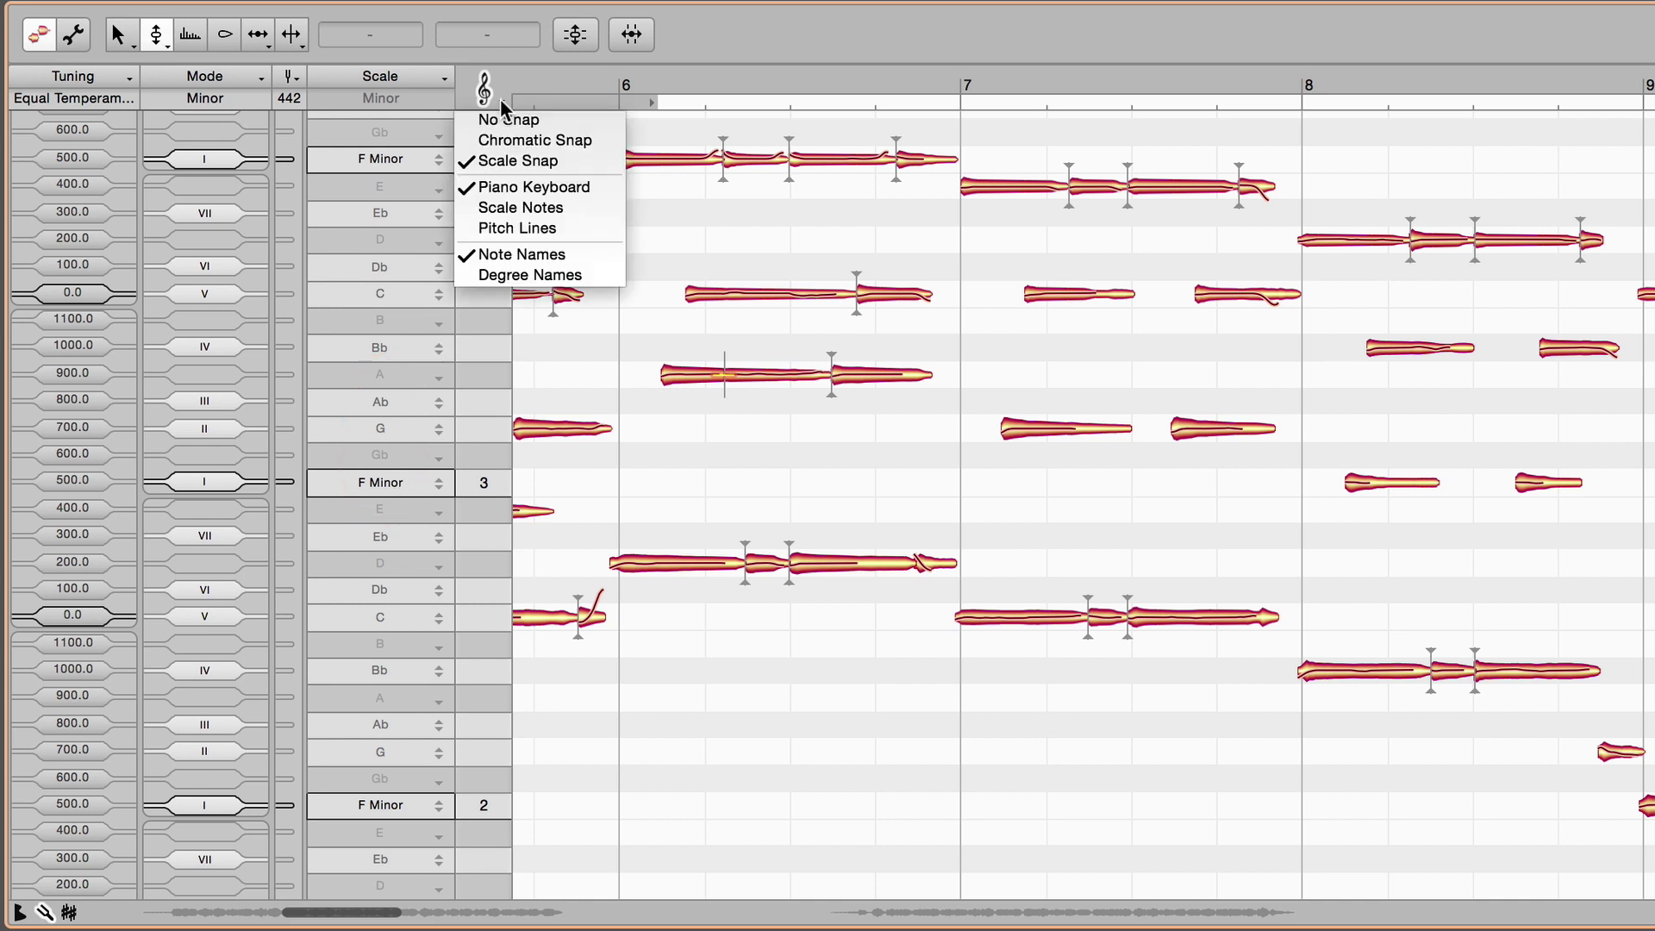
pyautogui.click(507, 206)
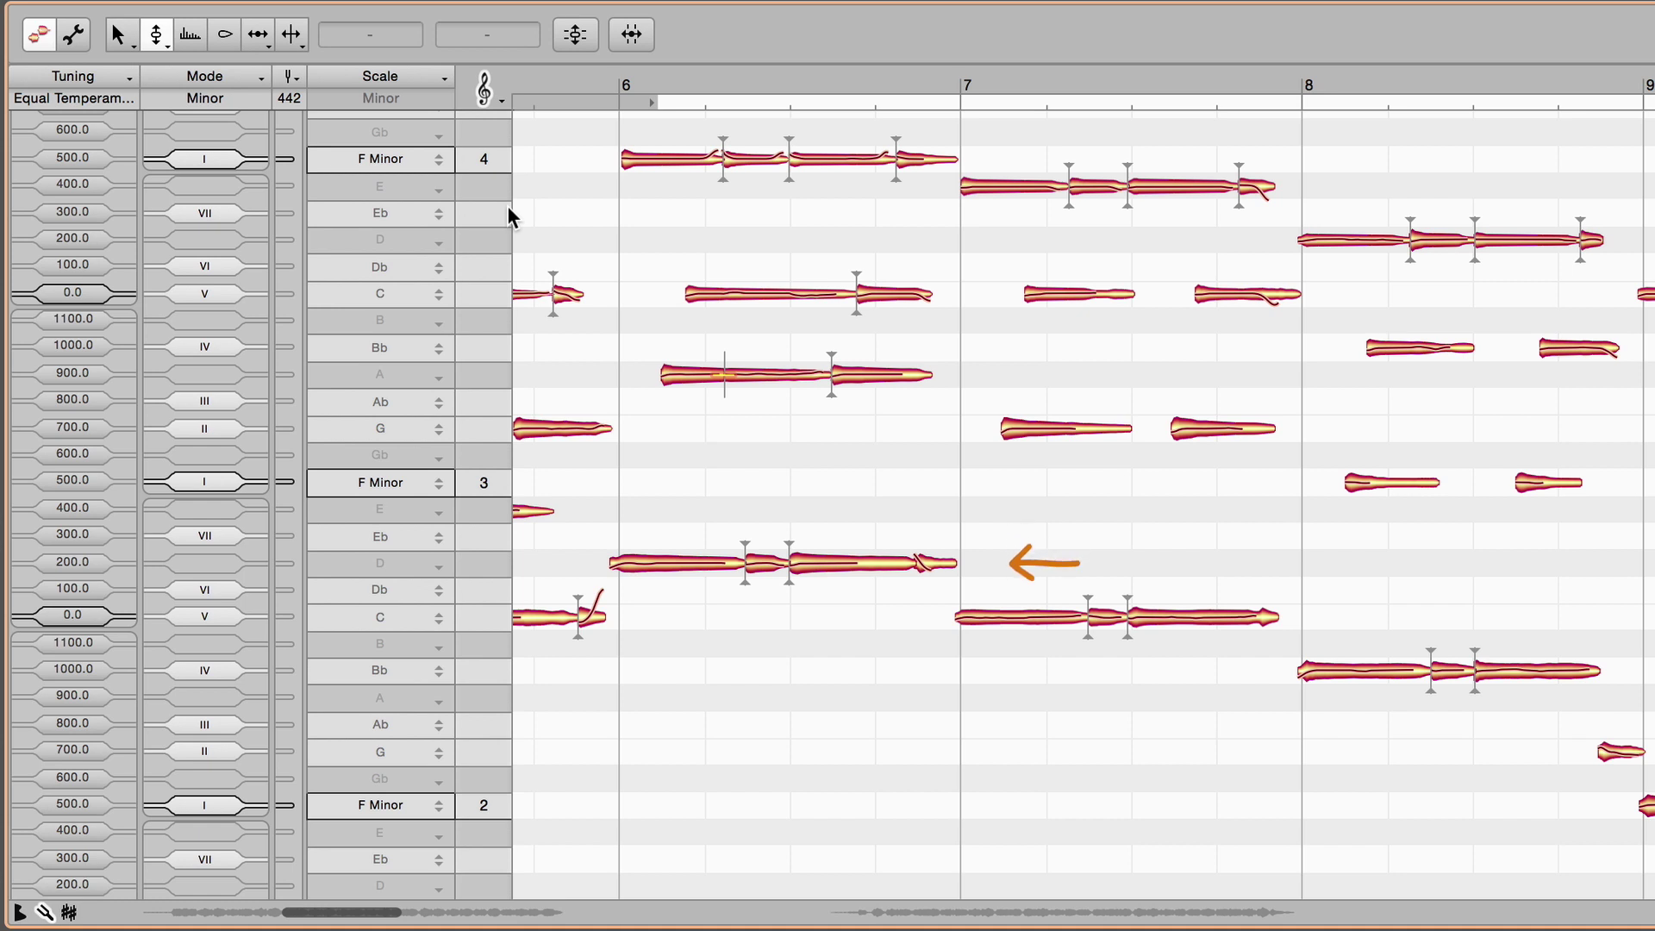
pyautogui.moveTo(670, 342); pyautogui.dragTo(919, 398)
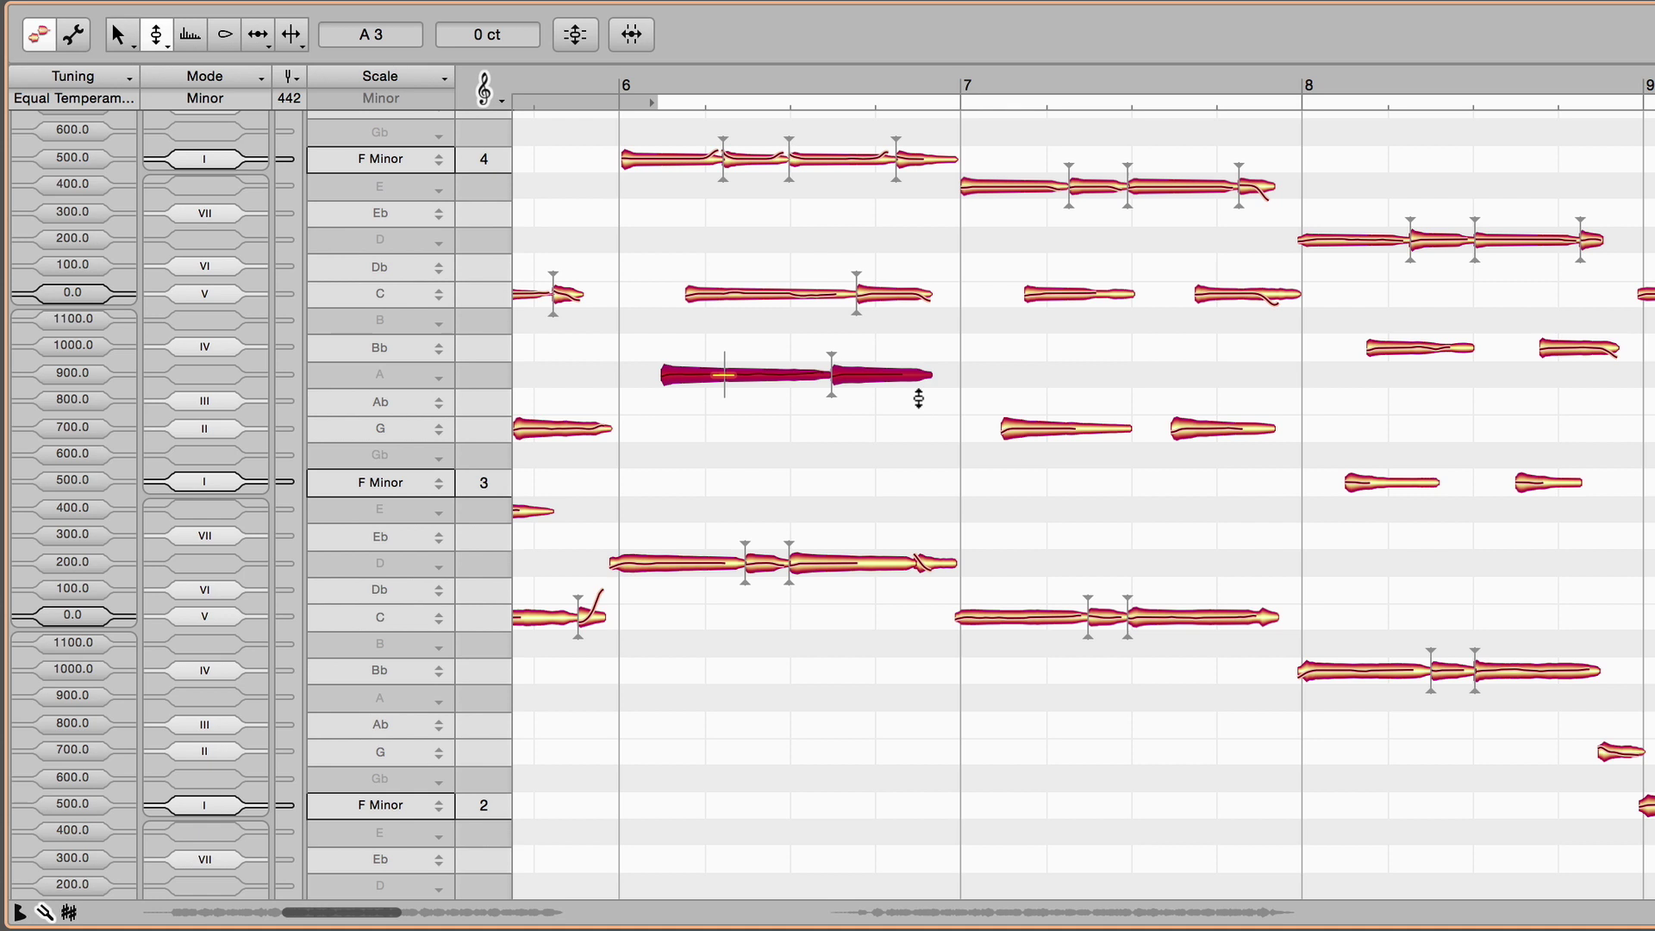
pyautogui.moveTo(766, 378); pyautogui.dragTo(760, 406)
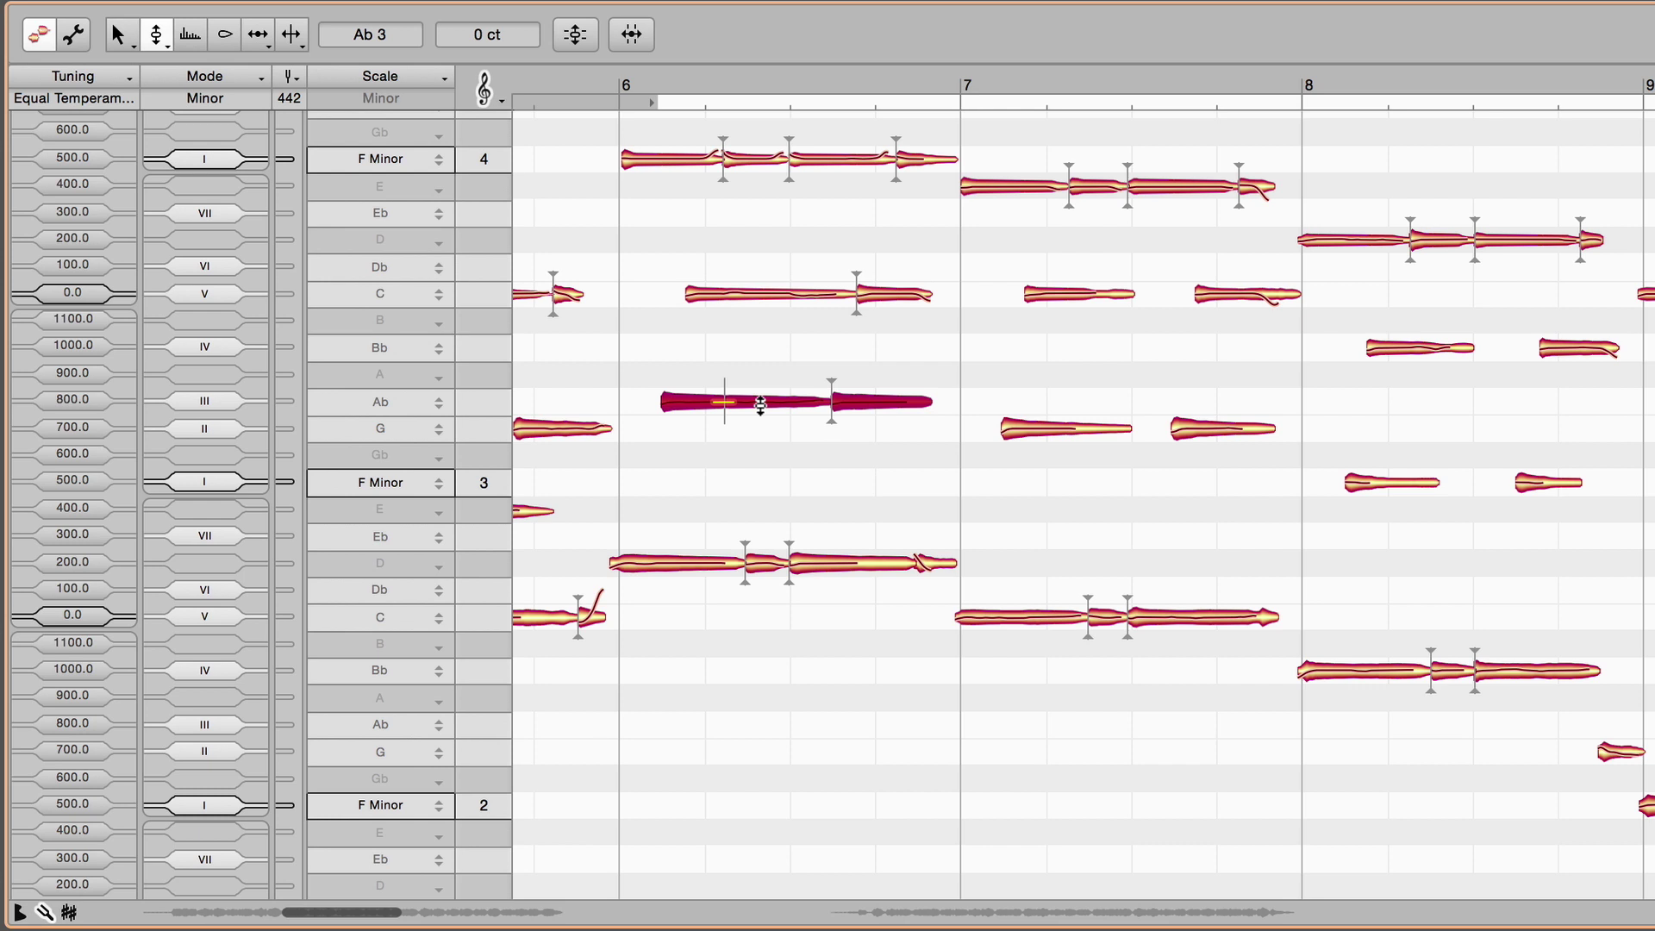
pyautogui.moveTo(762, 406)
pyautogui.mouseDown()
pyautogui.moveTo(763, 352)
pyautogui.moveTo(762, 402)
pyautogui.mouseUp()
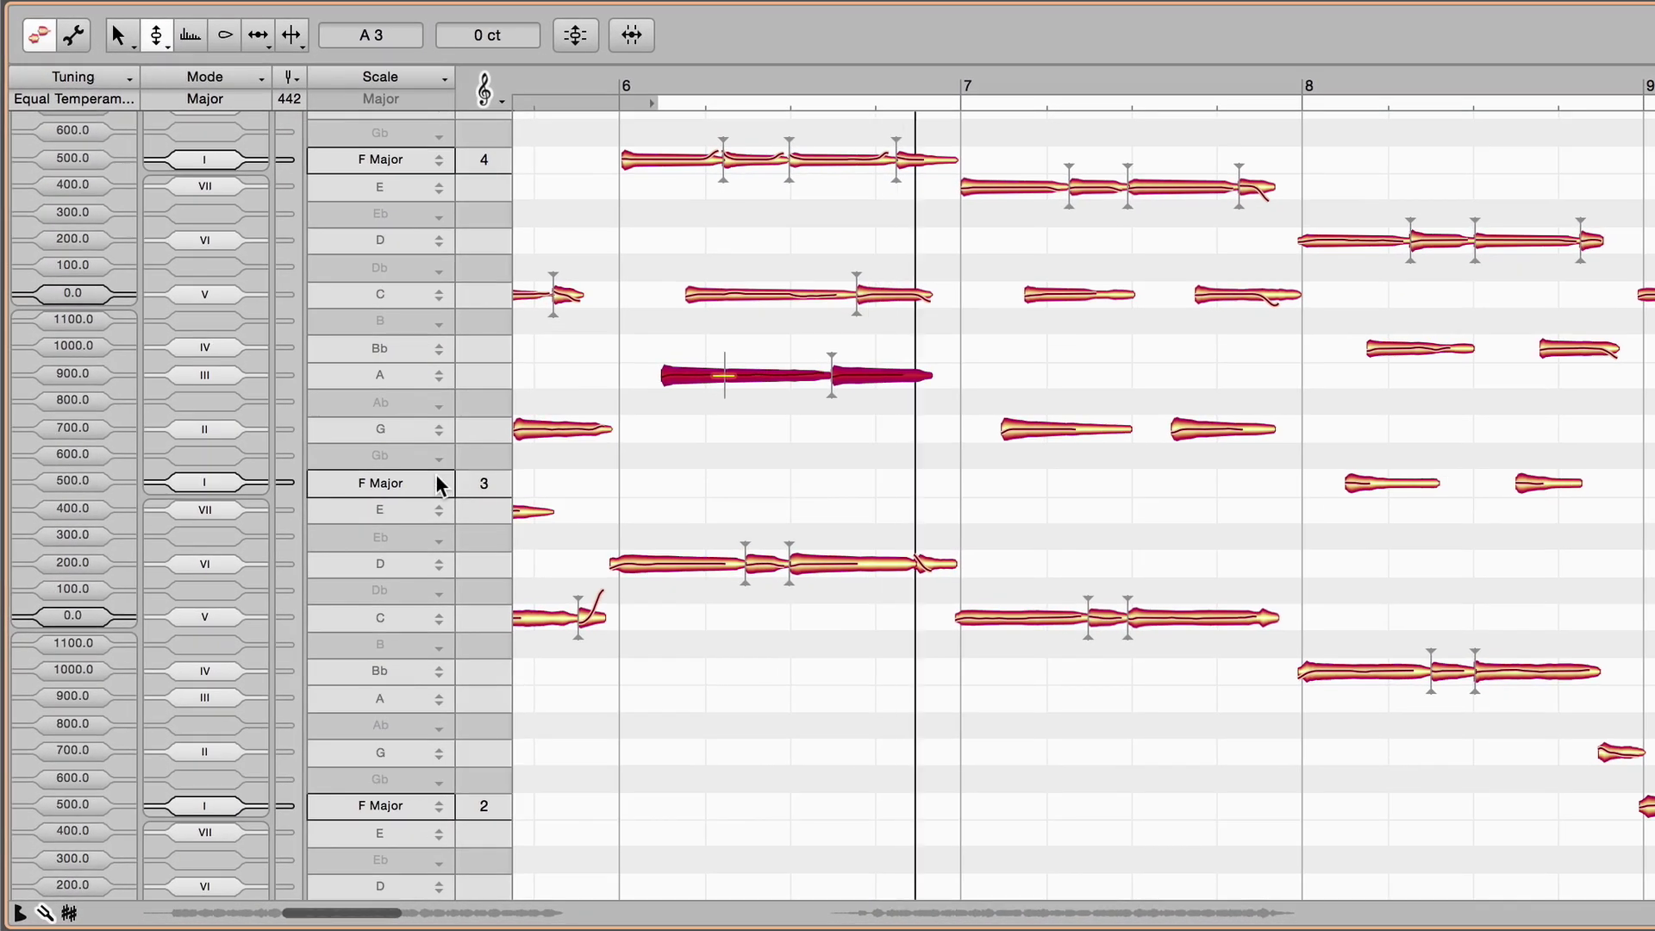
# Step: Make notes follow scale tuning and mode changes, then clear the note selection
pyautogui.rightClick(421, 499)
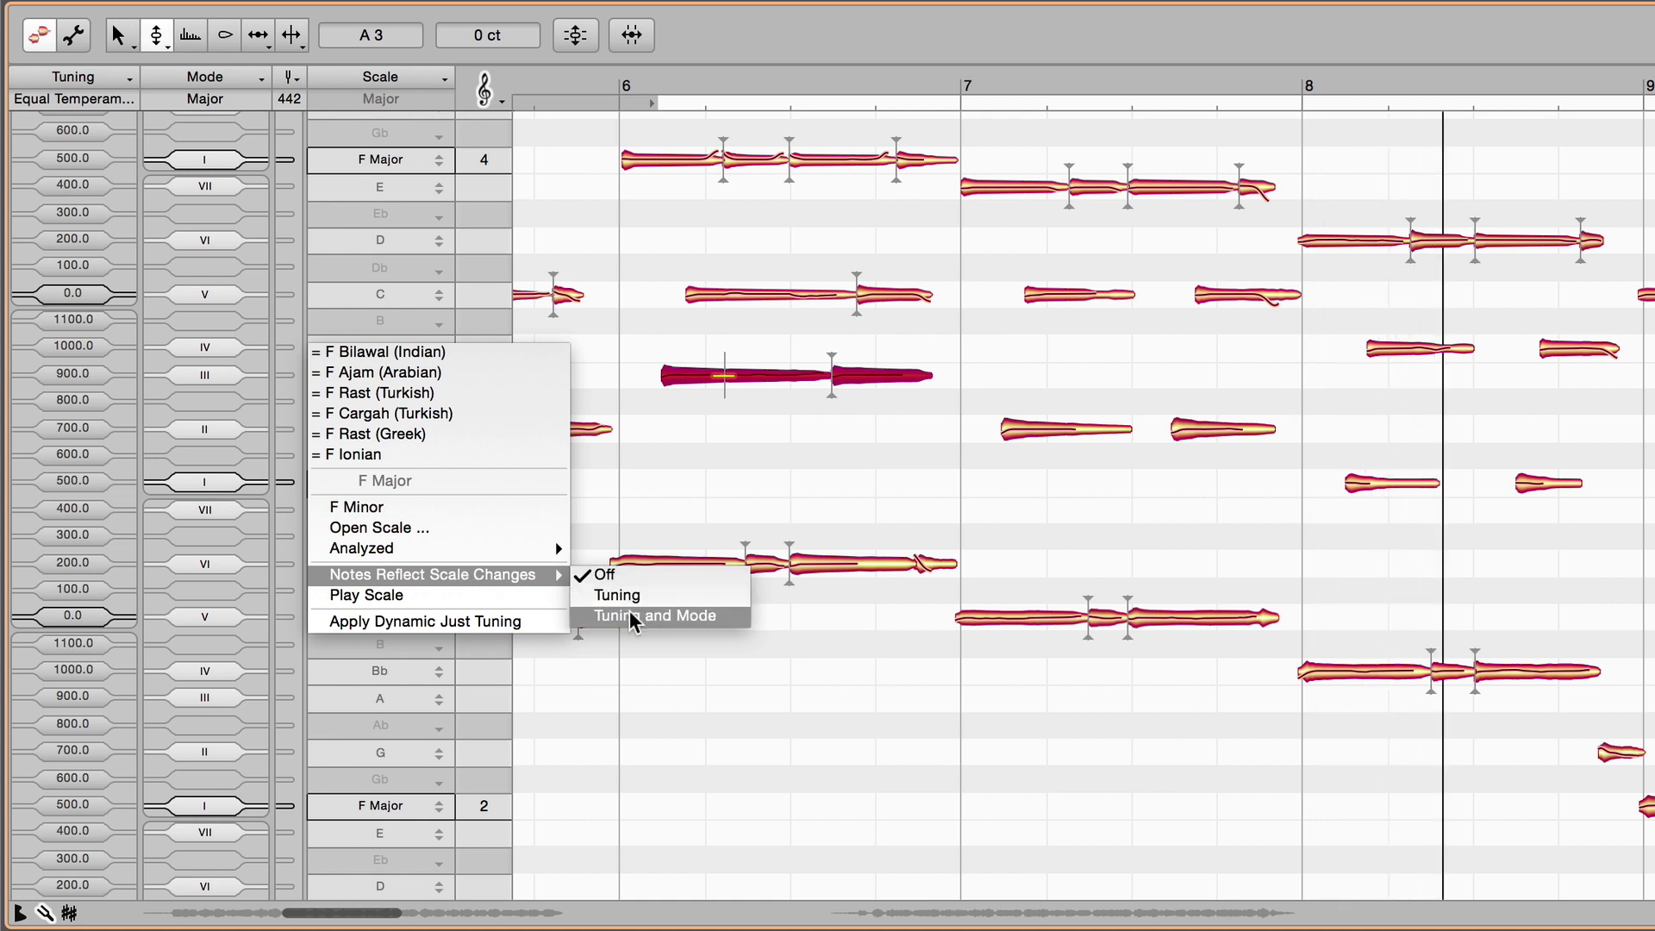
pyautogui.click(661, 617)
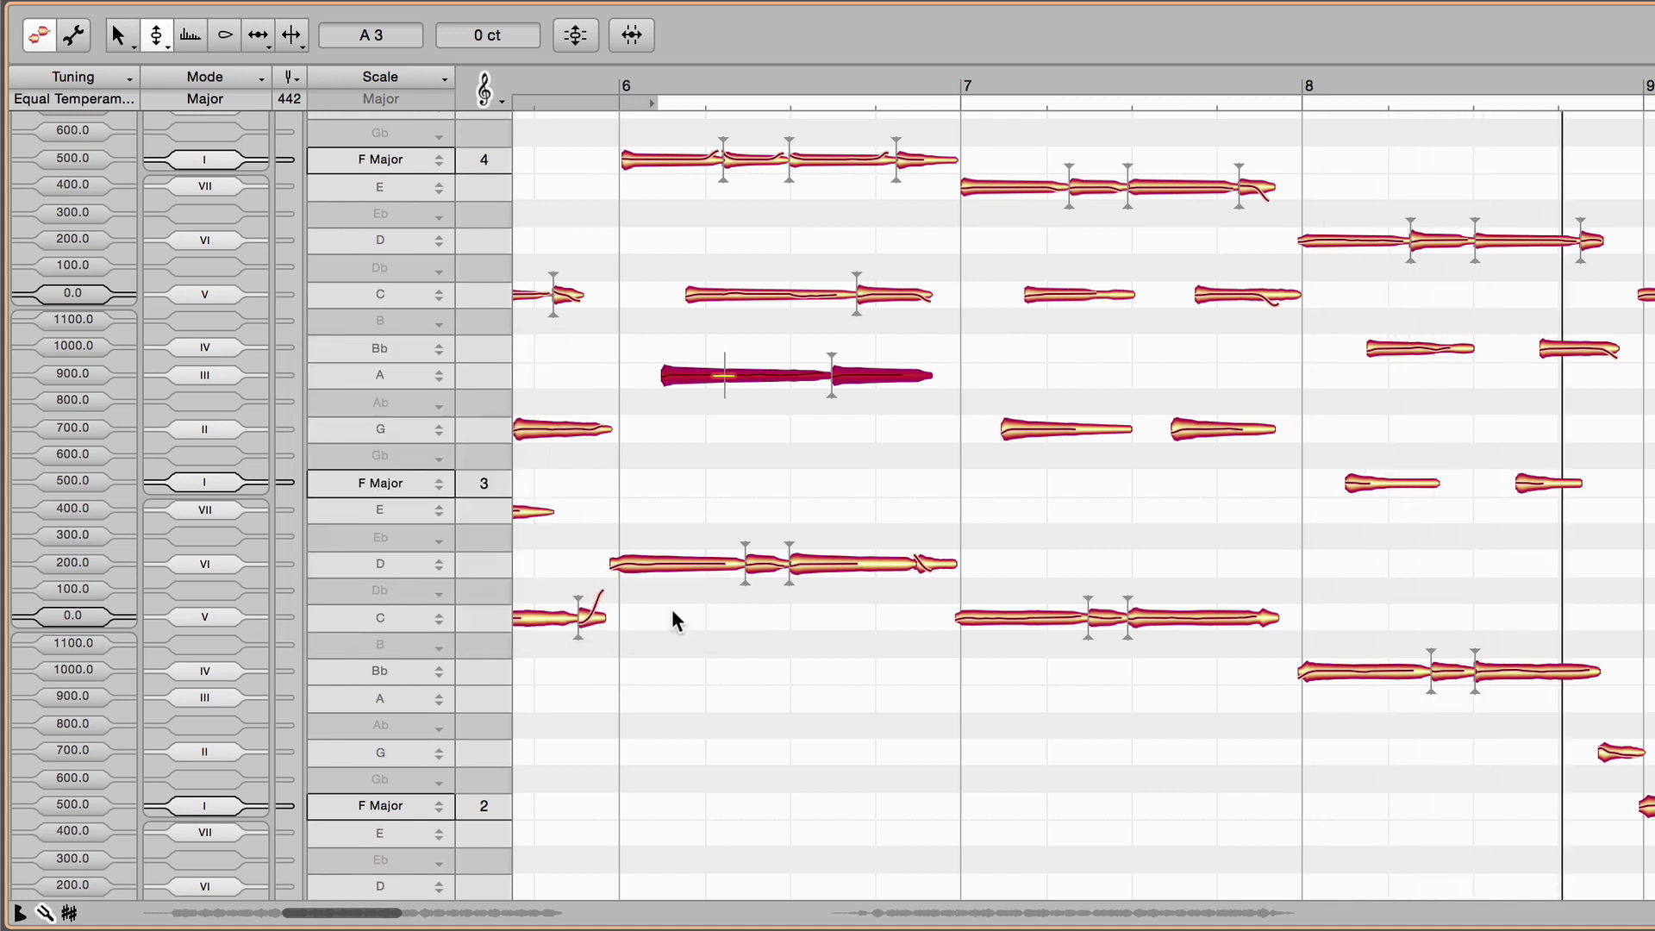
pyautogui.click(683, 503)
# Step: Audition Western Harmonic and Melodic Minor, then apply Turkish Kurdi (octave) on F
pyautogui.click(441, 483)
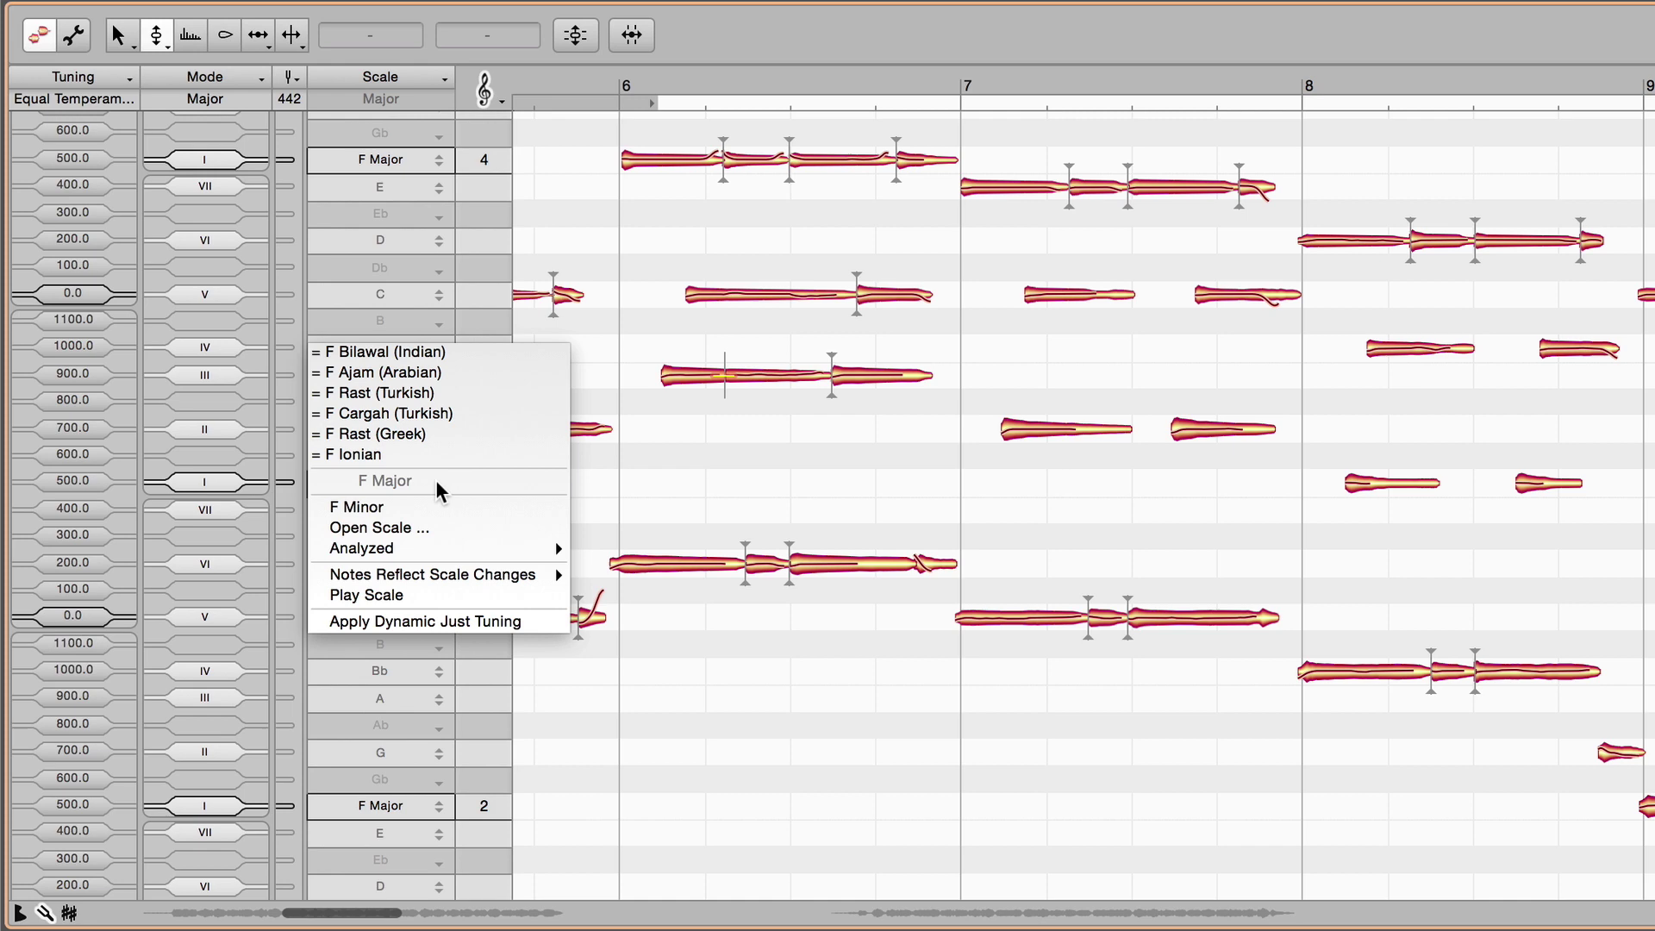
pyautogui.click(424, 529)
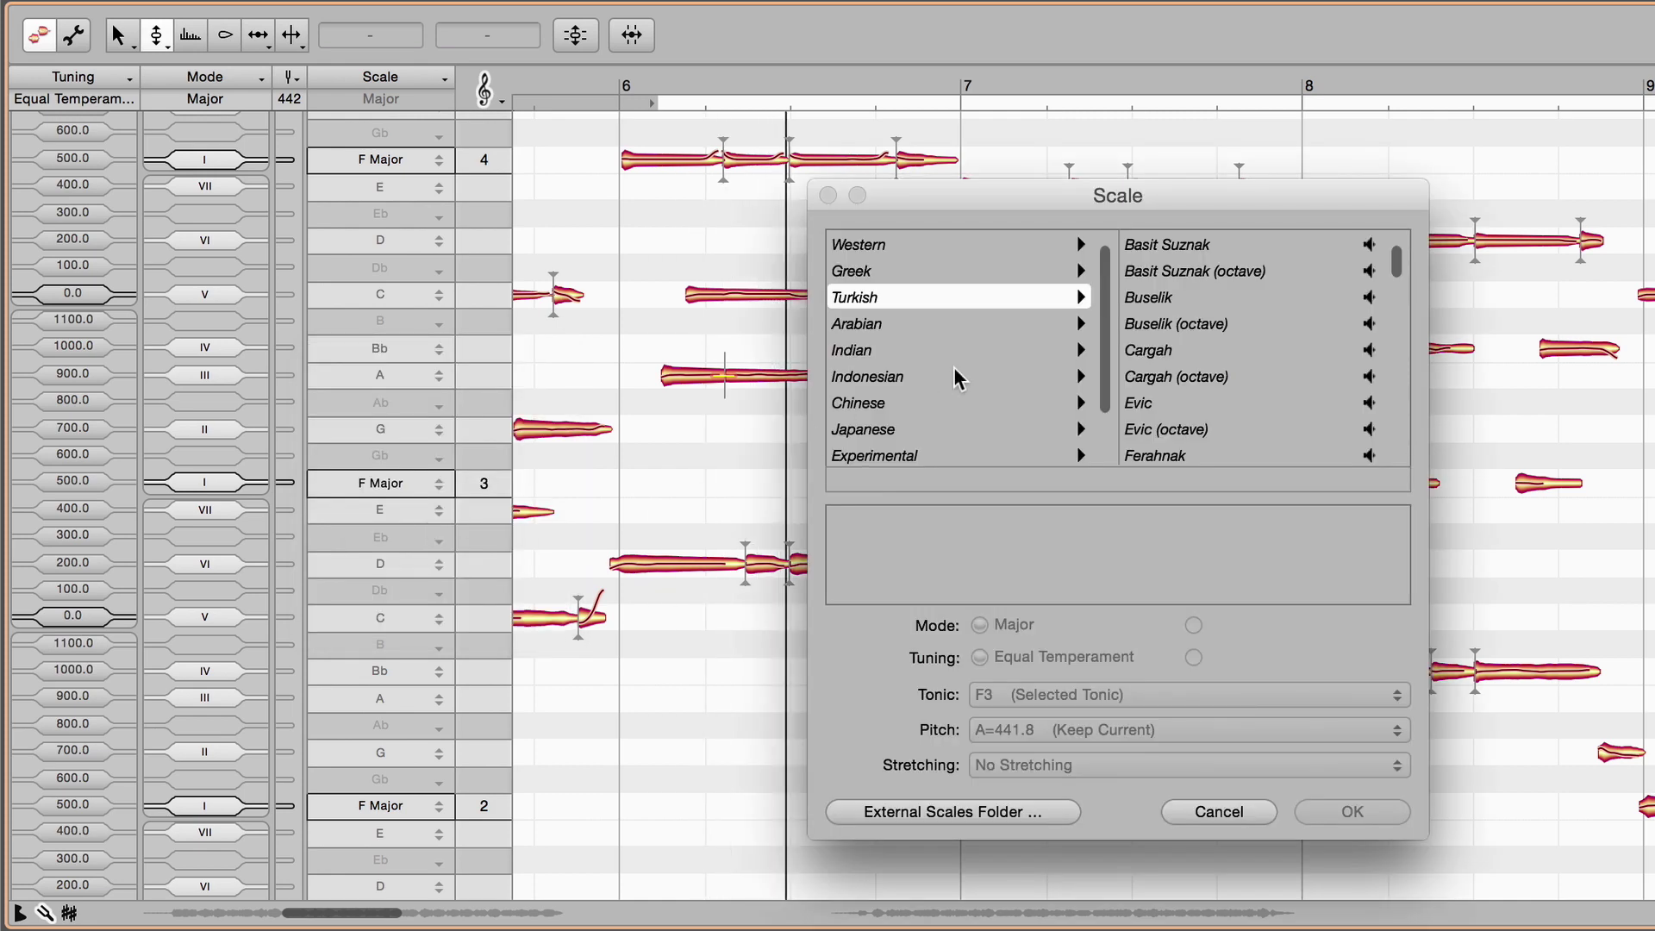
pyautogui.click(979, 246)
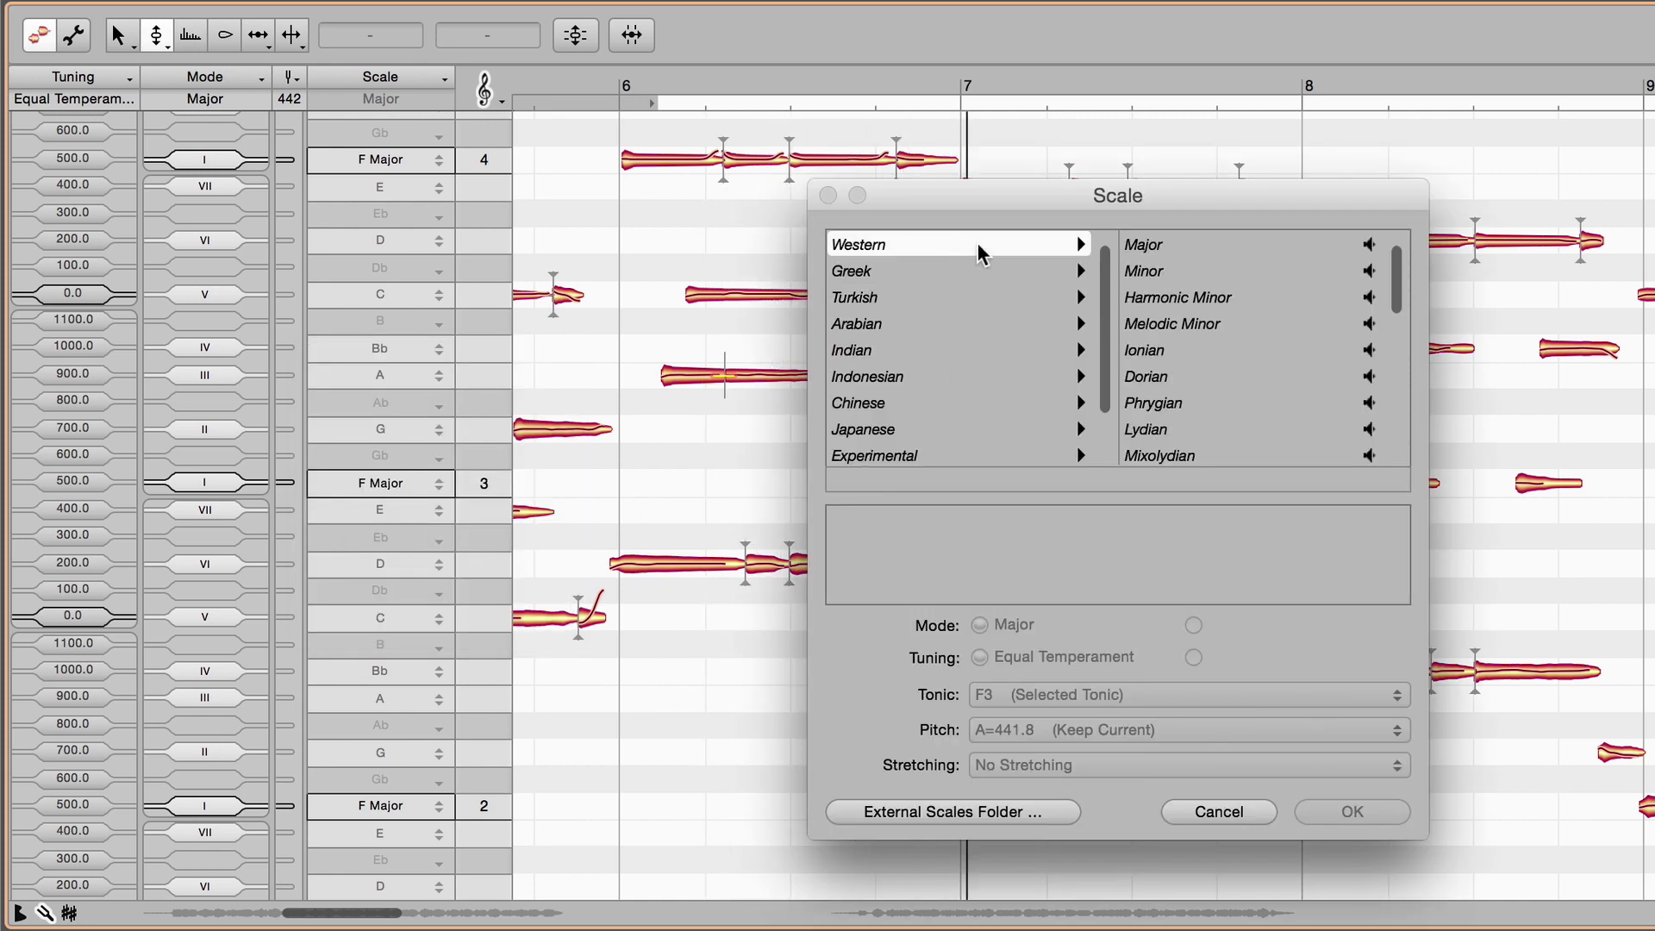
pyautogui.click(1168, 299)
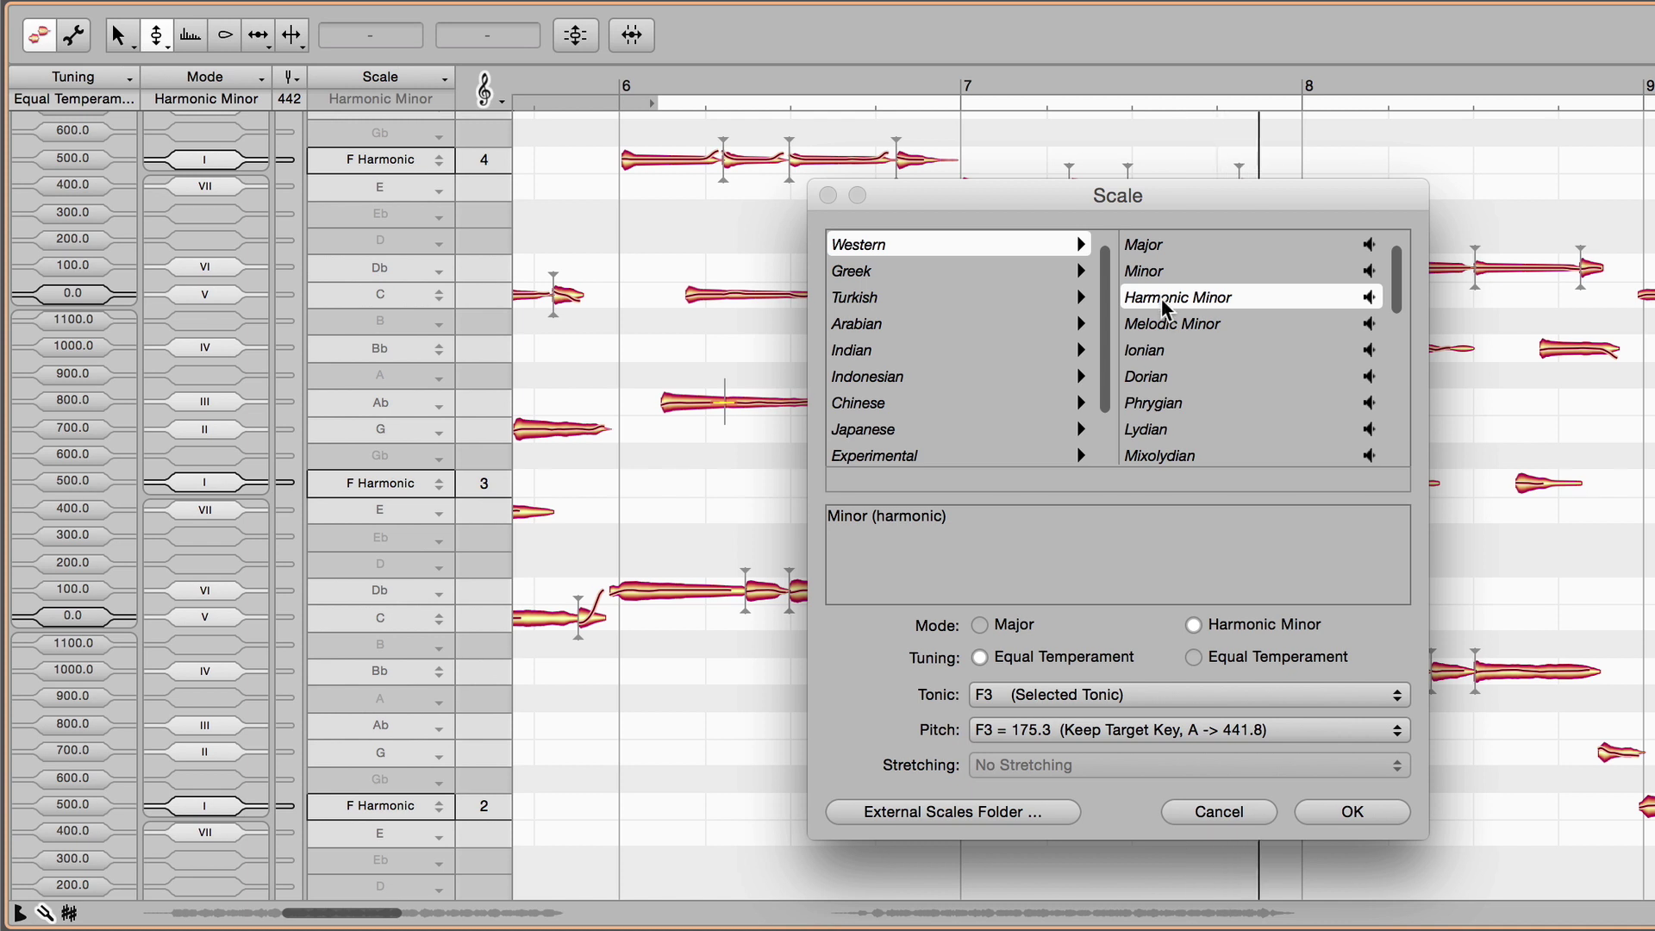
pyautogui.click(1162, 330)
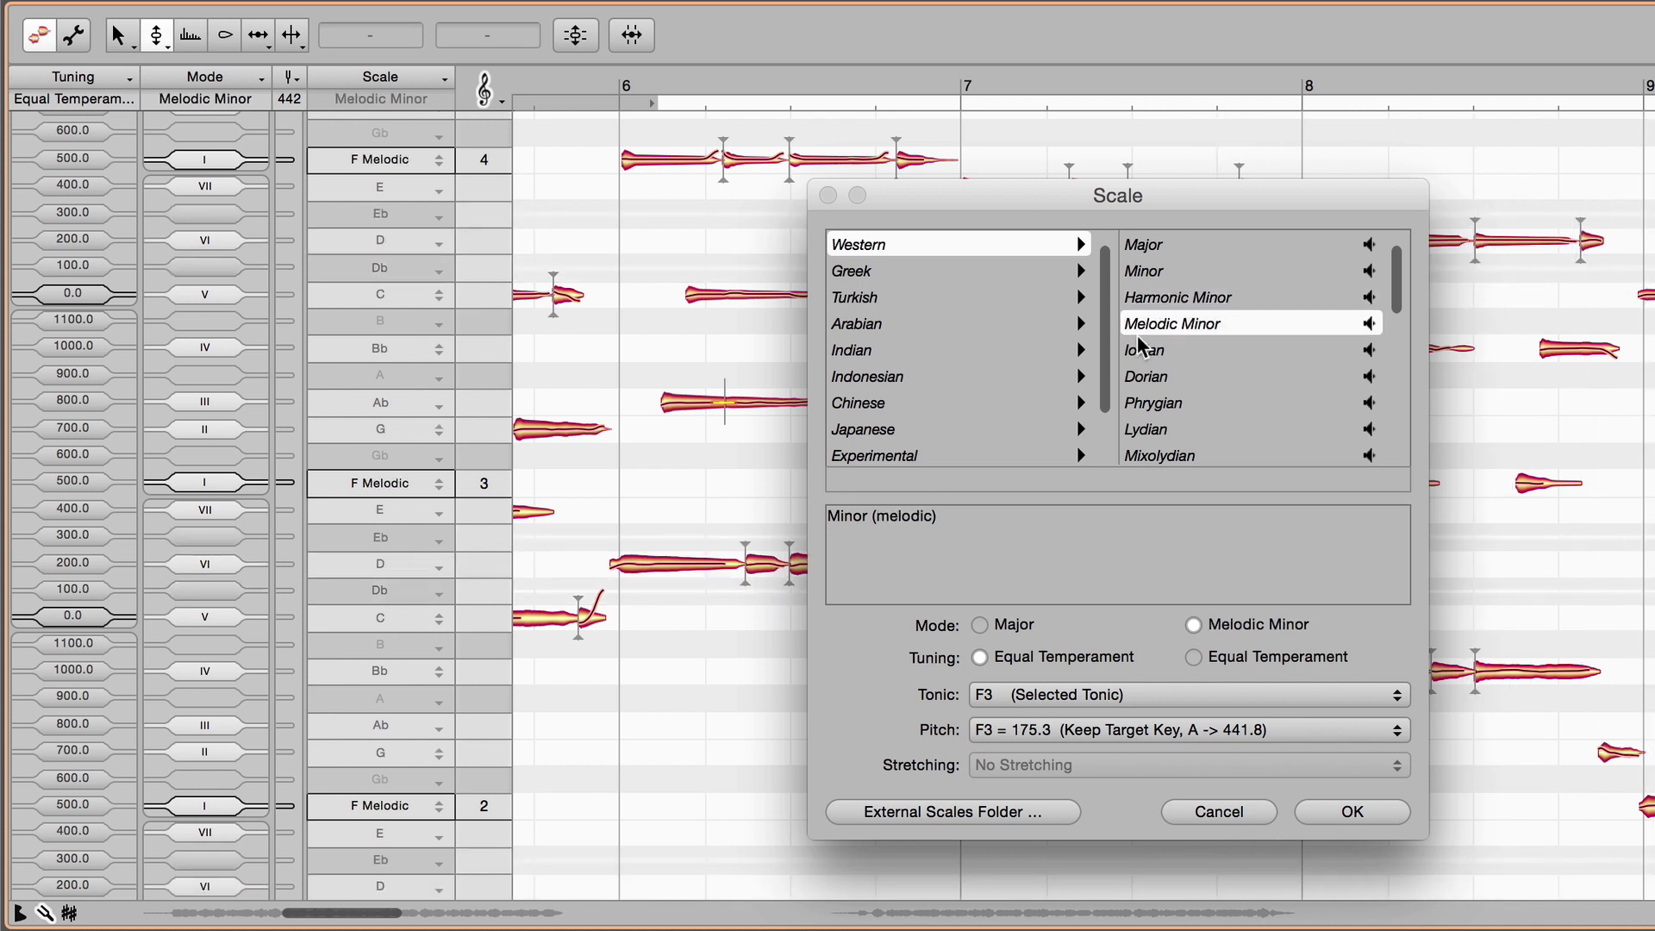
pyautogui.click(861, 299)
pyautogui.scroll(-5, 1257, 377)
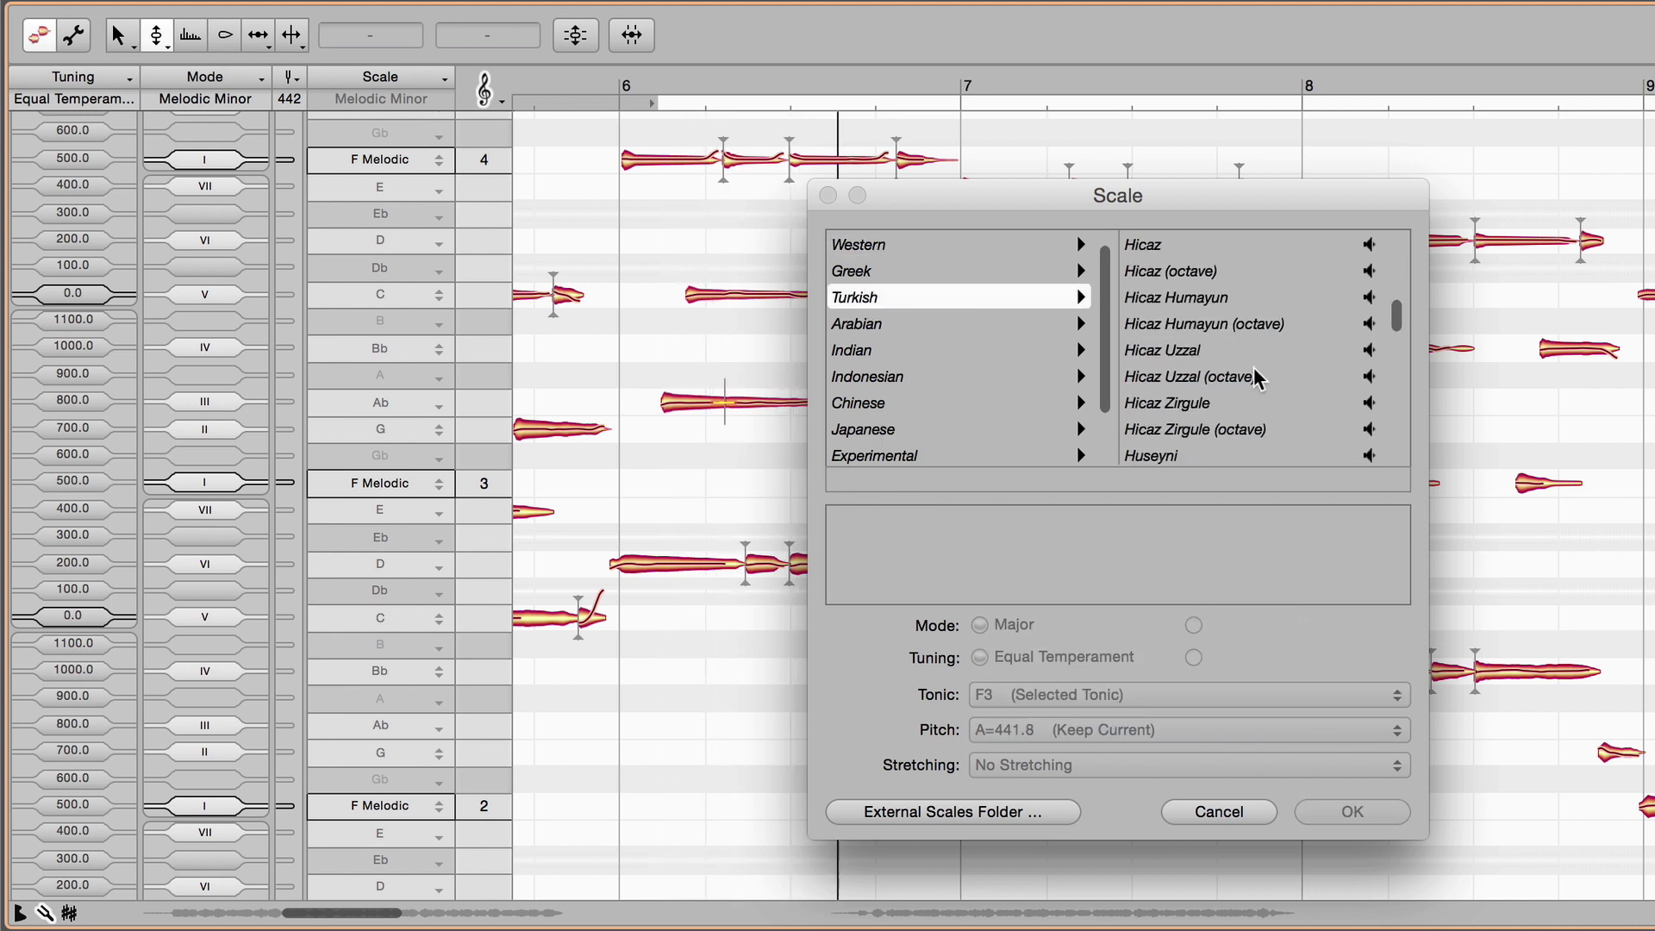
pyautogui.scroll(-4, 1257, 377)
pyautogui.scroll(-3, 1258, 378)
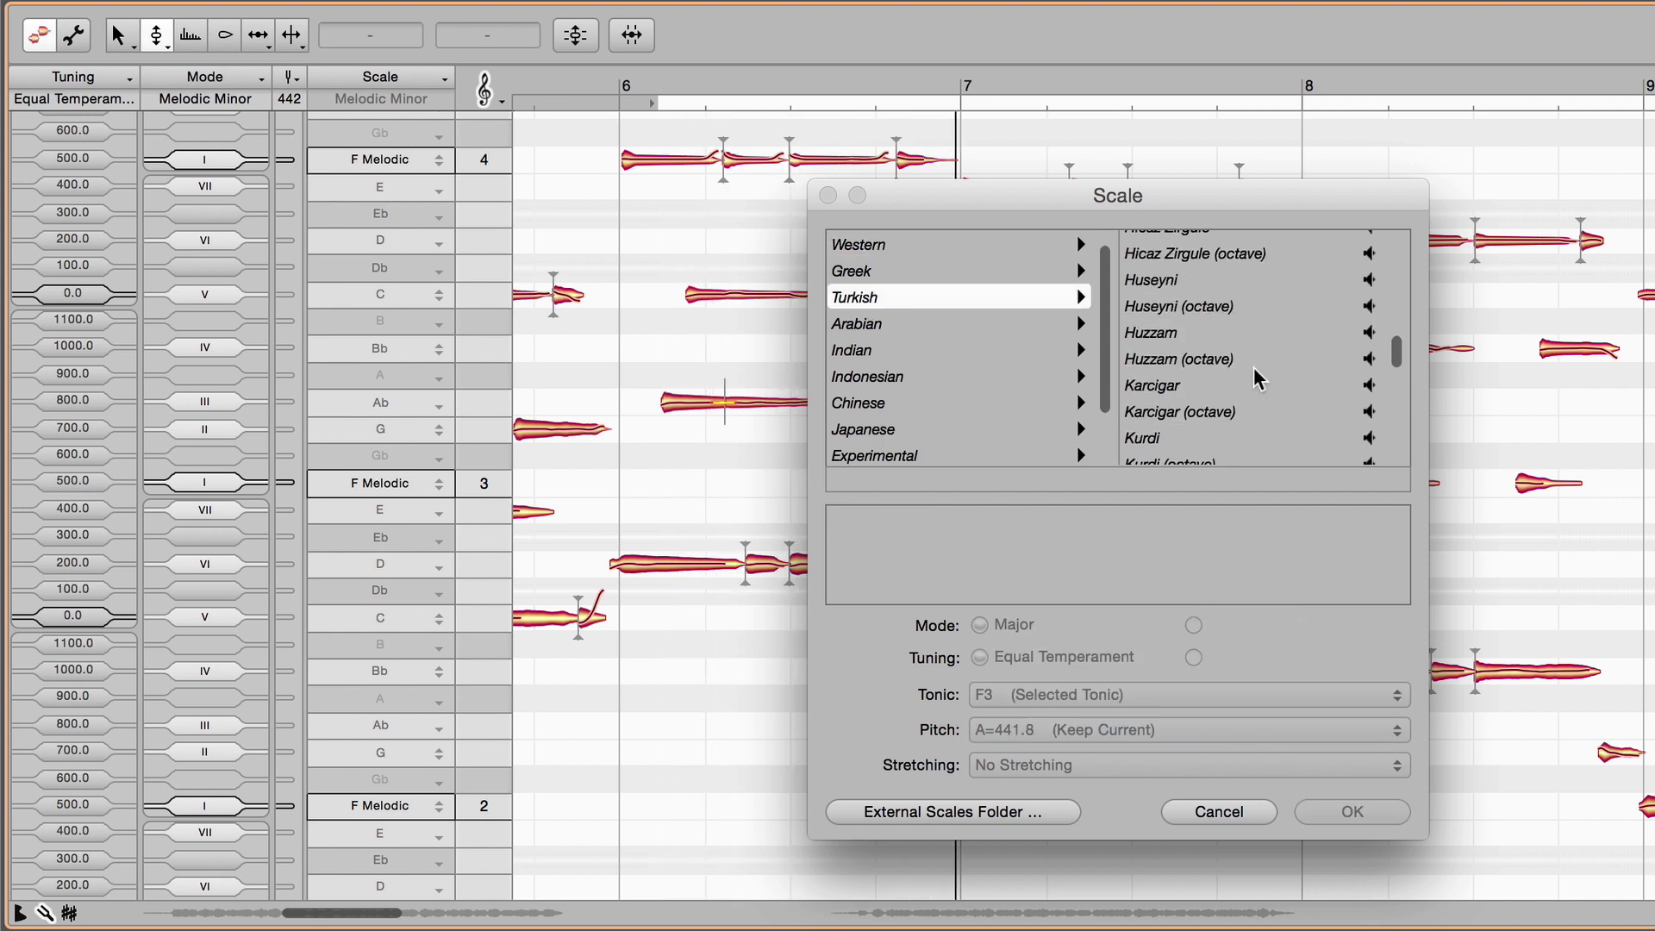
pyautogui.click(1179, 464)
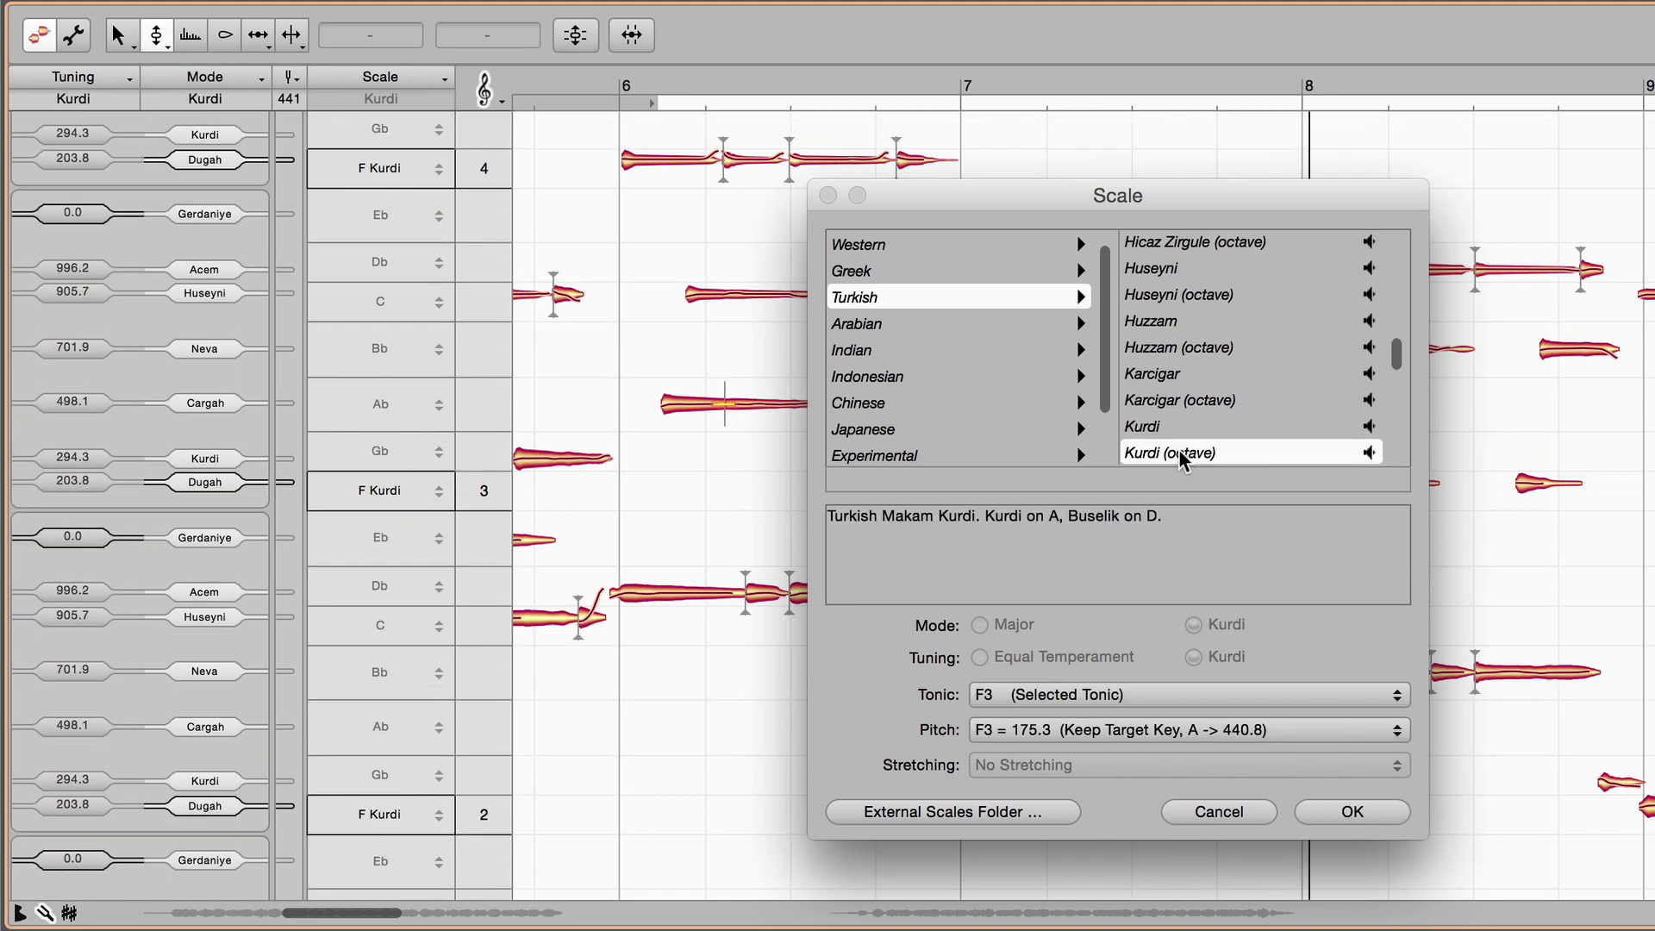
pyautogui.click(1352, 811)
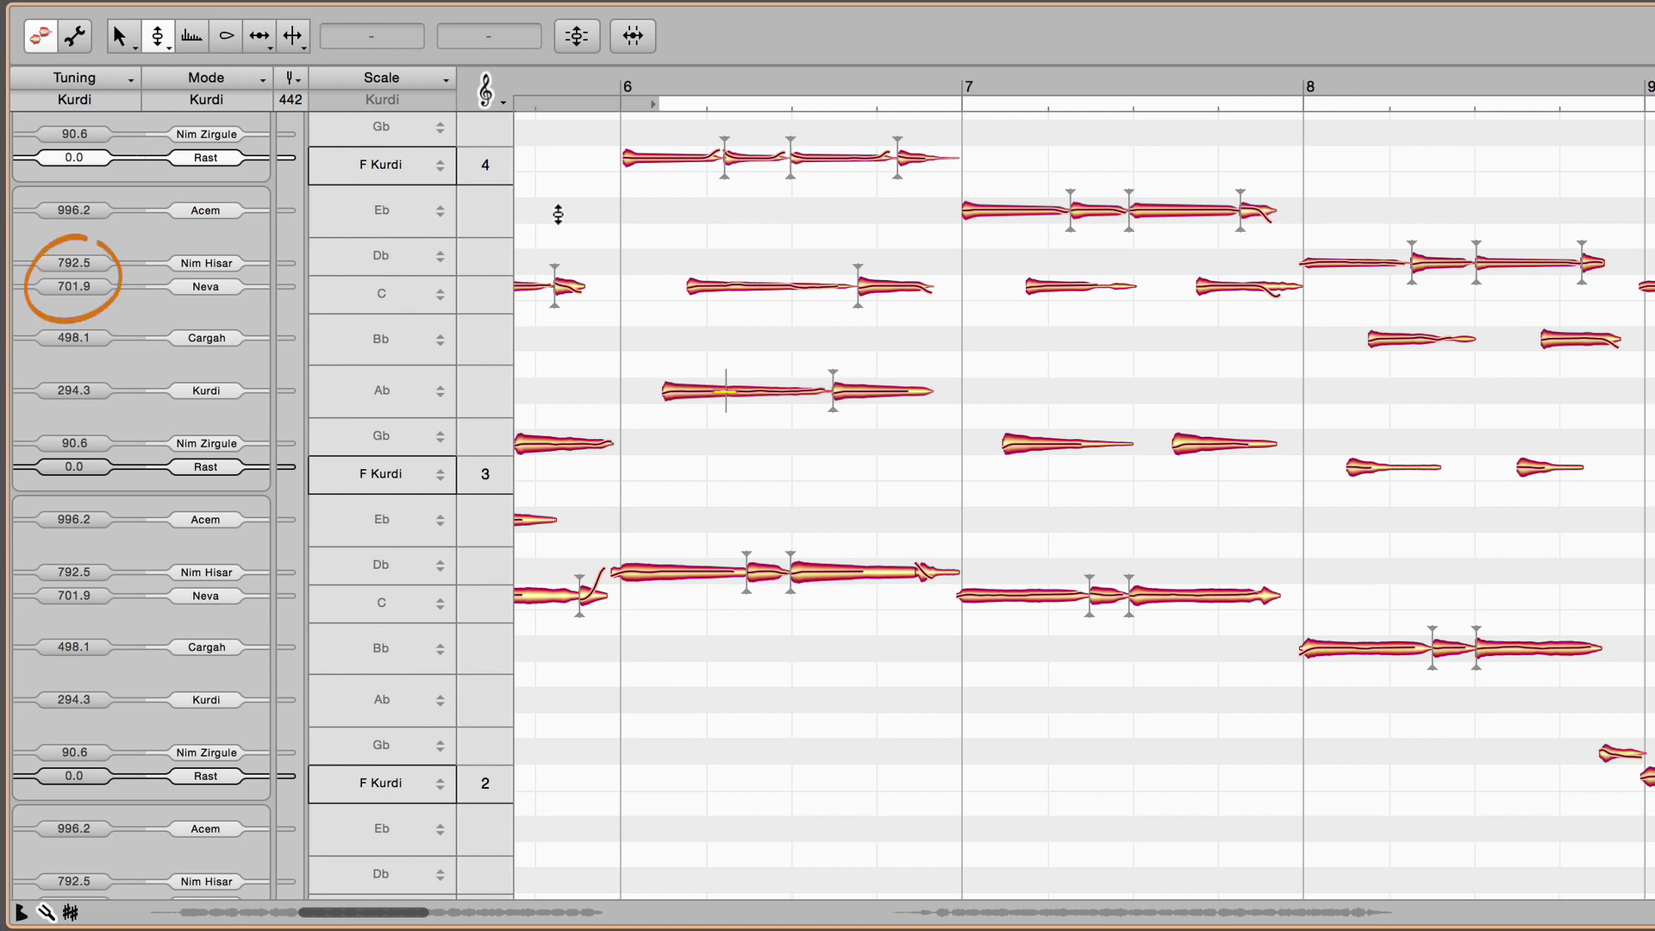
# Step: Select the vocal notes around bar 6 and show pitch lines across the note grid
pyautogui.click(653, 160)
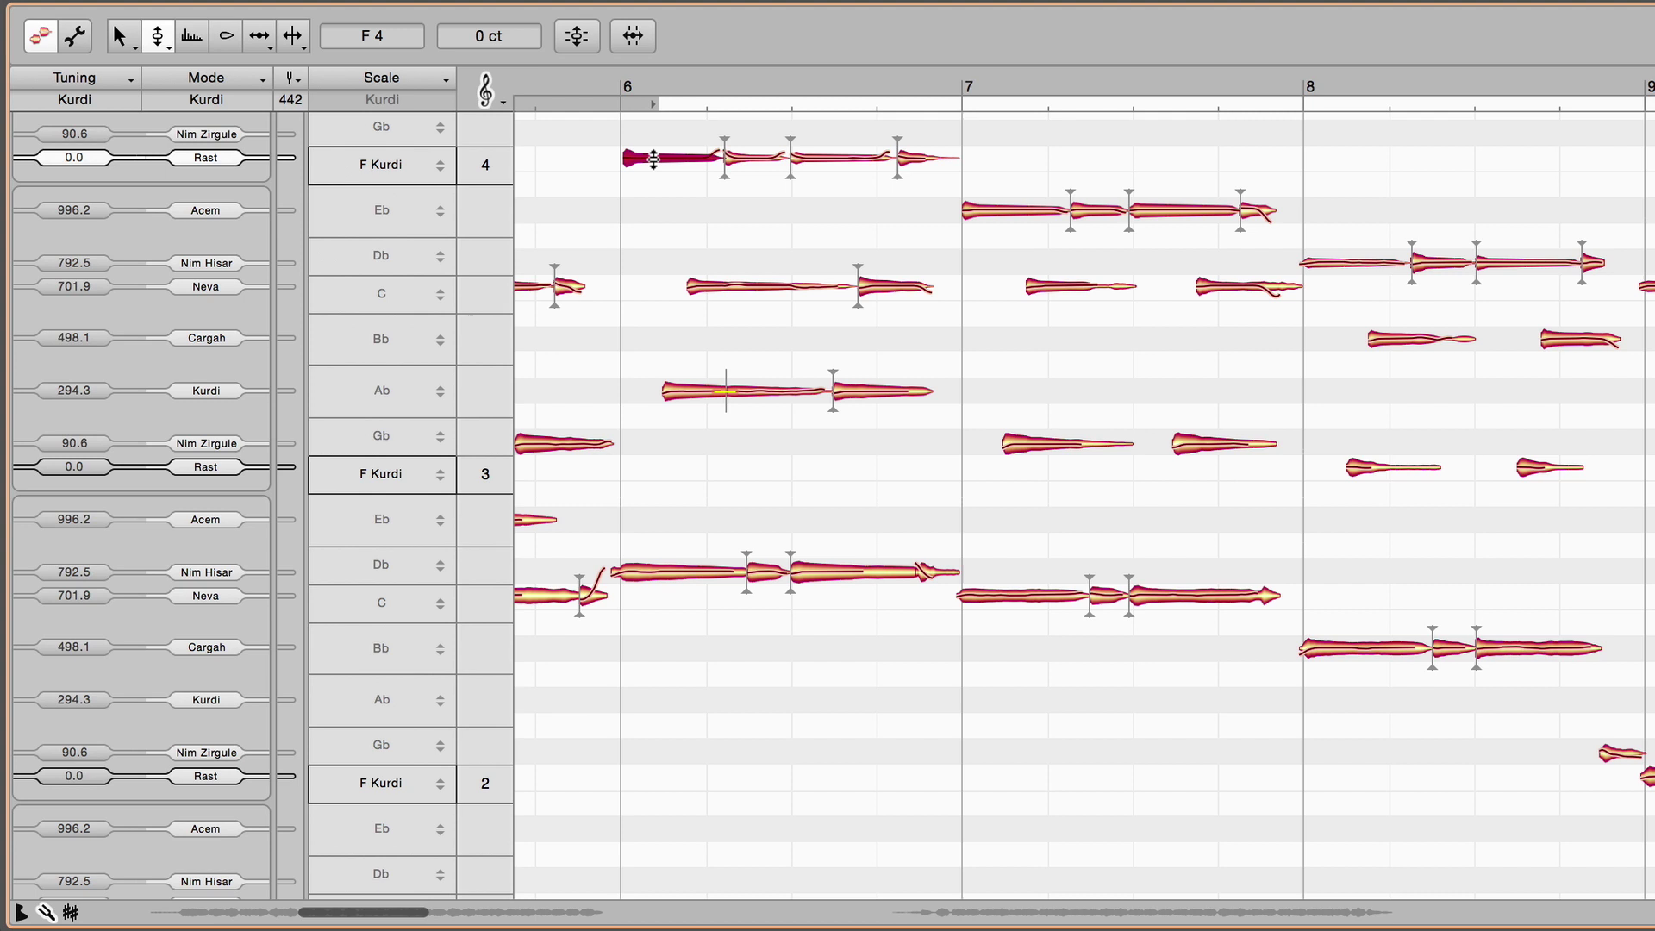
pyautogui.click(709, 288)
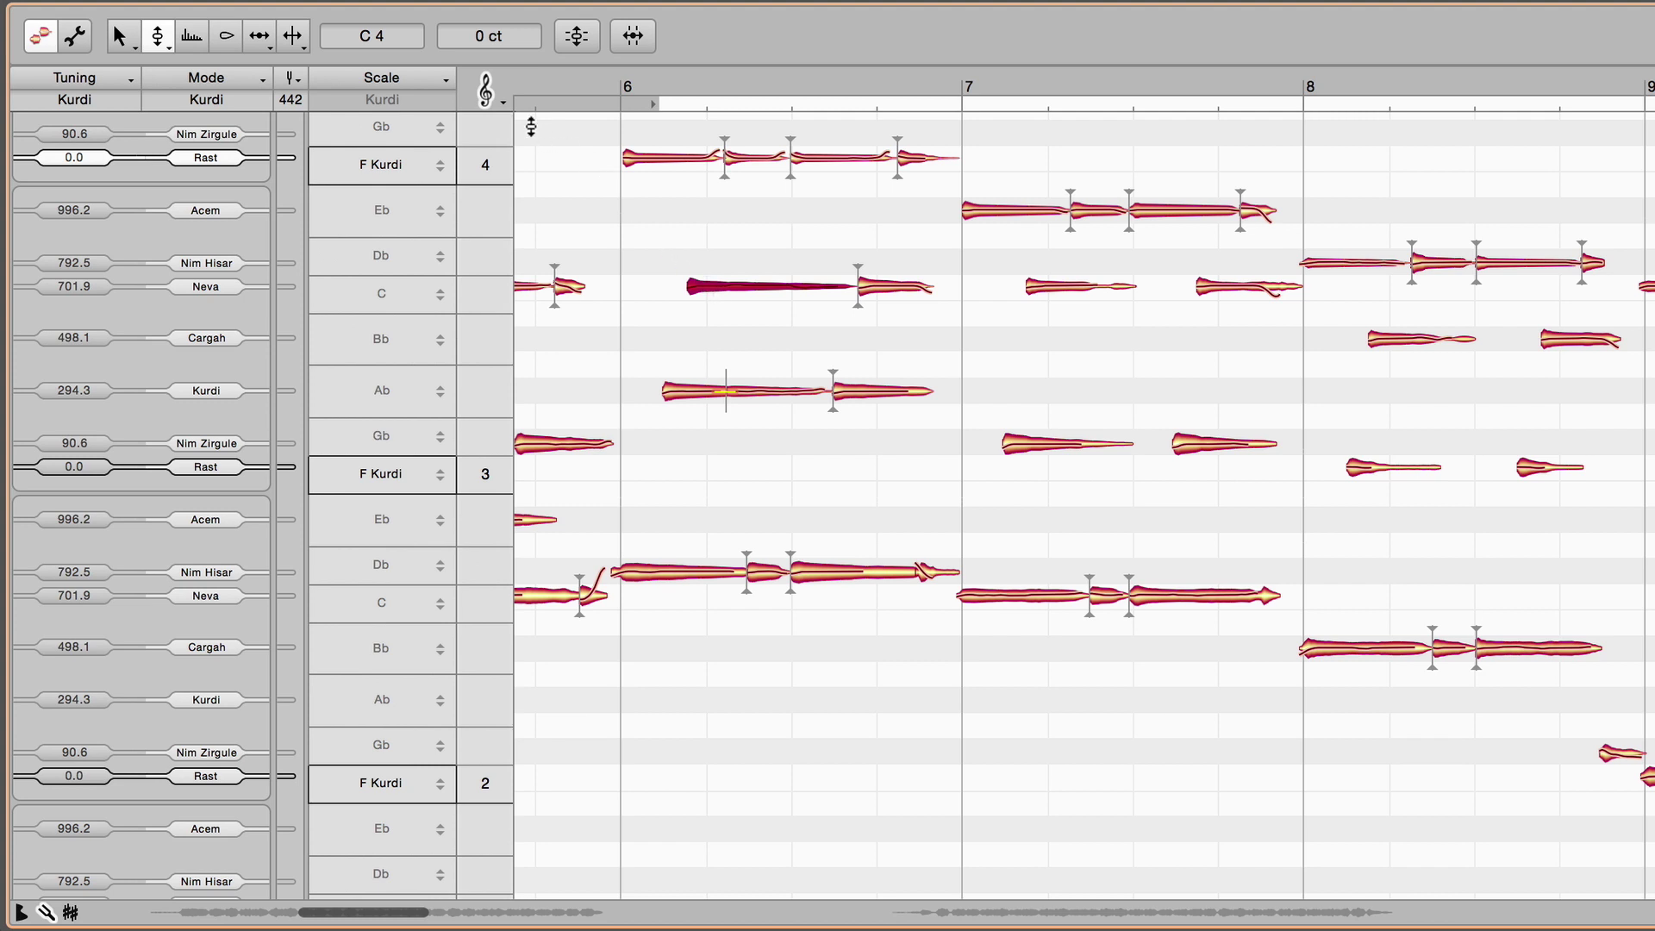
pyautogui.click(501, 92)
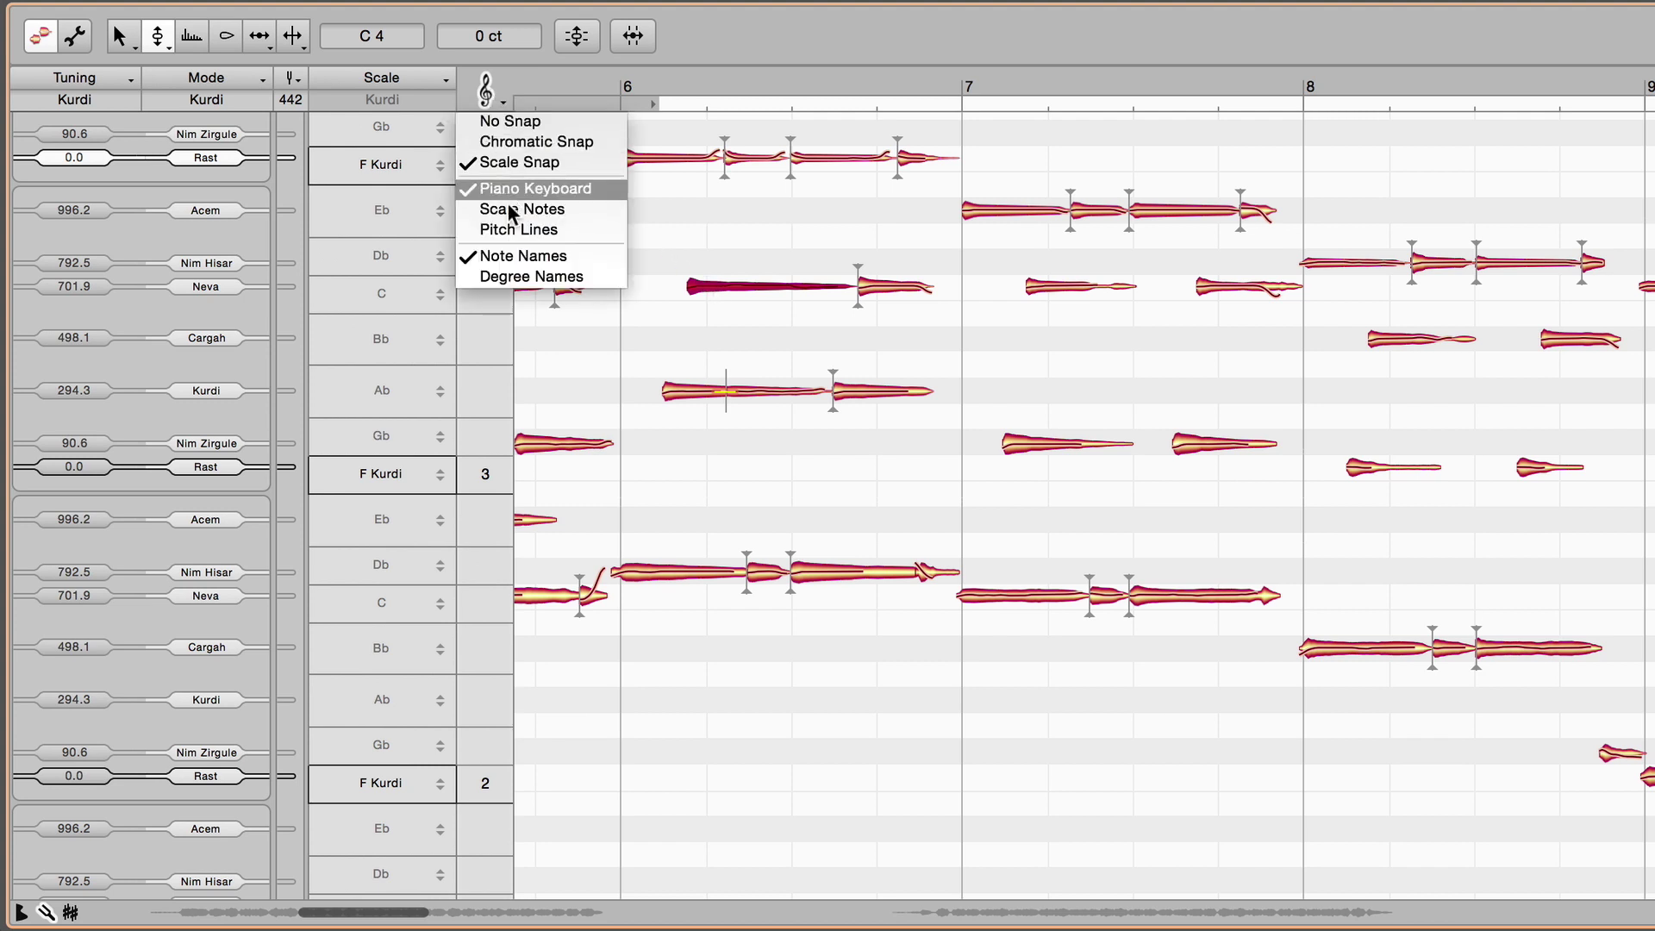
pyautogui.click(508, 233)
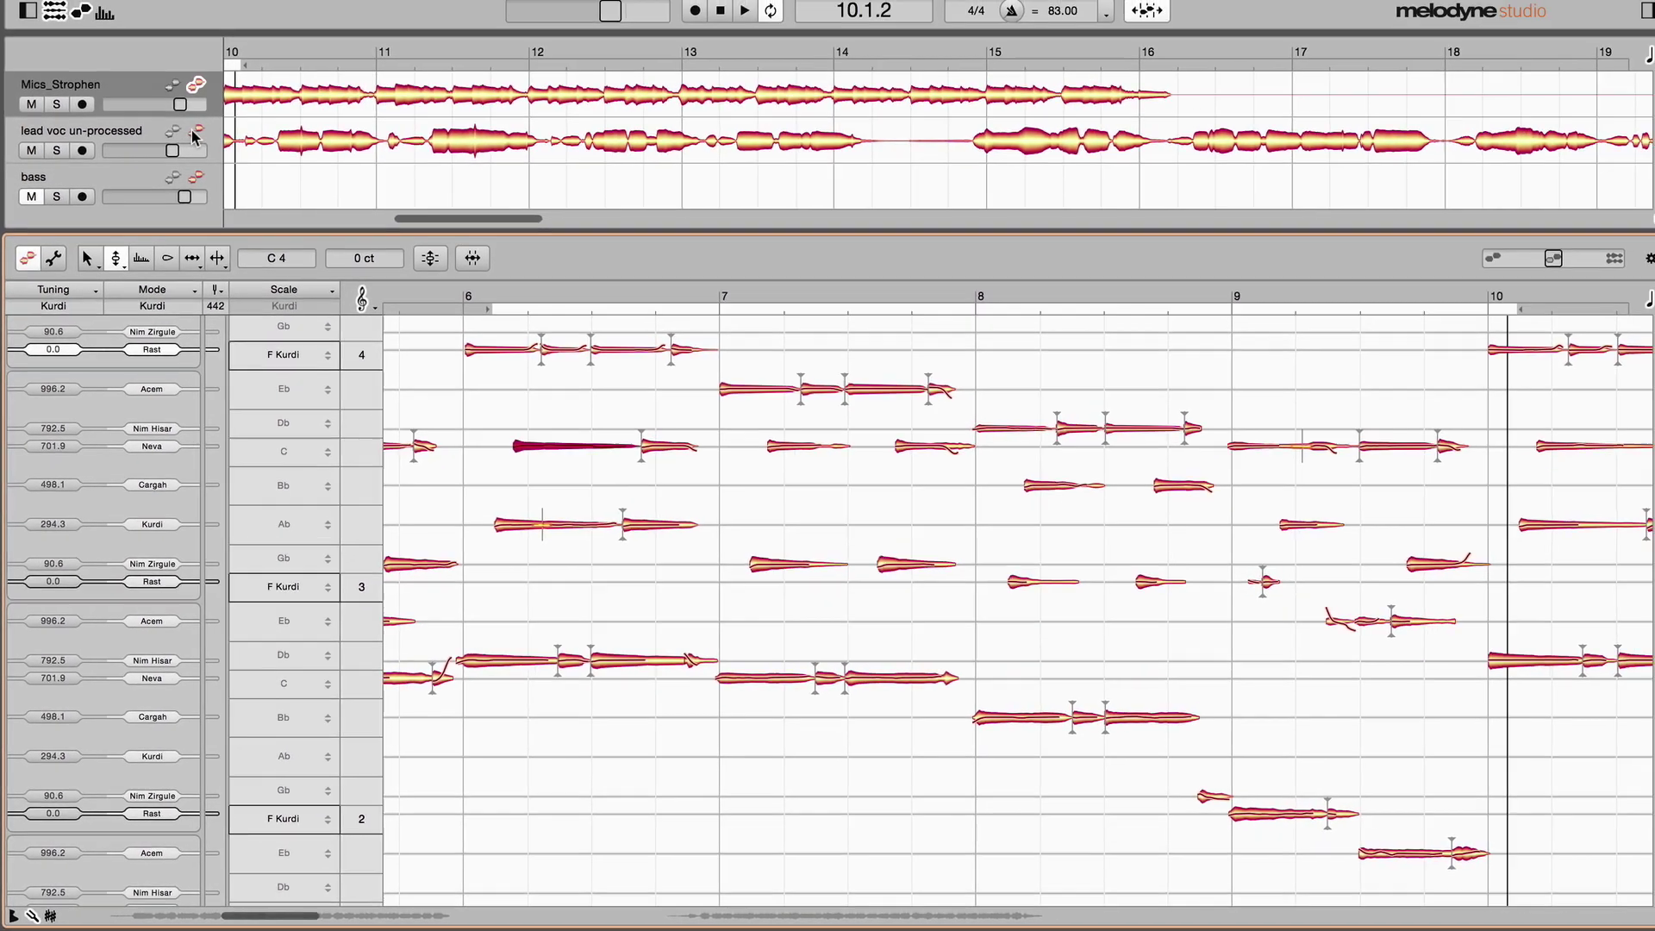
# Step: Edit lead voc un-processed with other tracks' notes shown grey, playing from bar 6
pyautogui.click(194, 136)
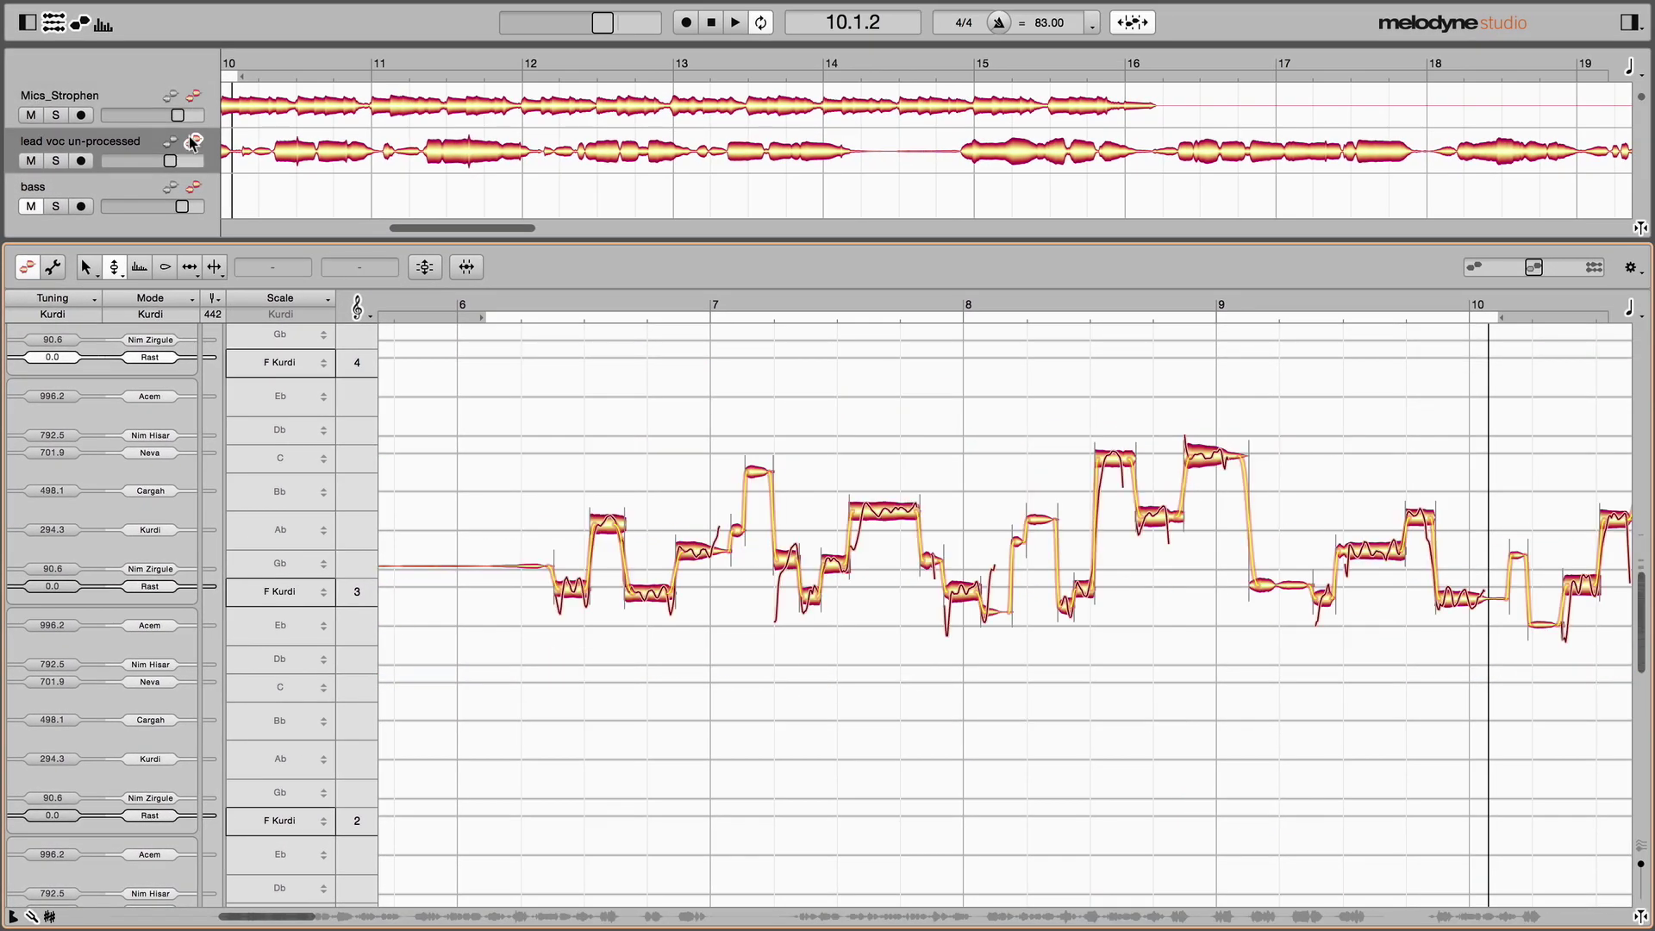
pyautogui.click(171, 99)
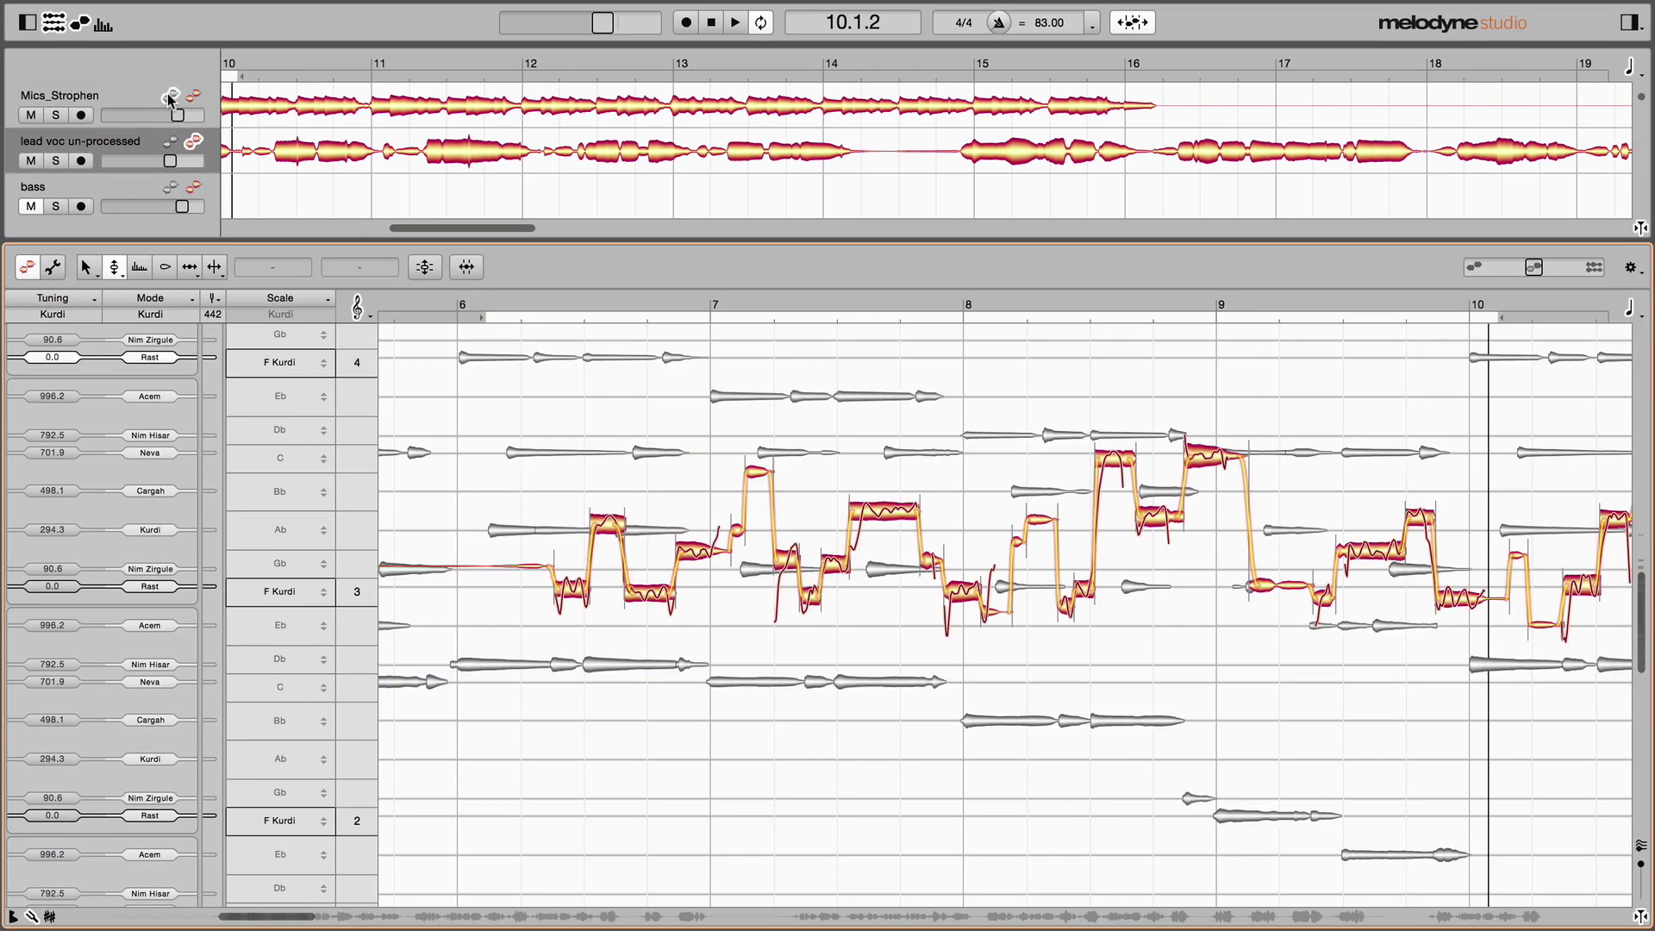
pyautogui.doubleClick(445, 308)
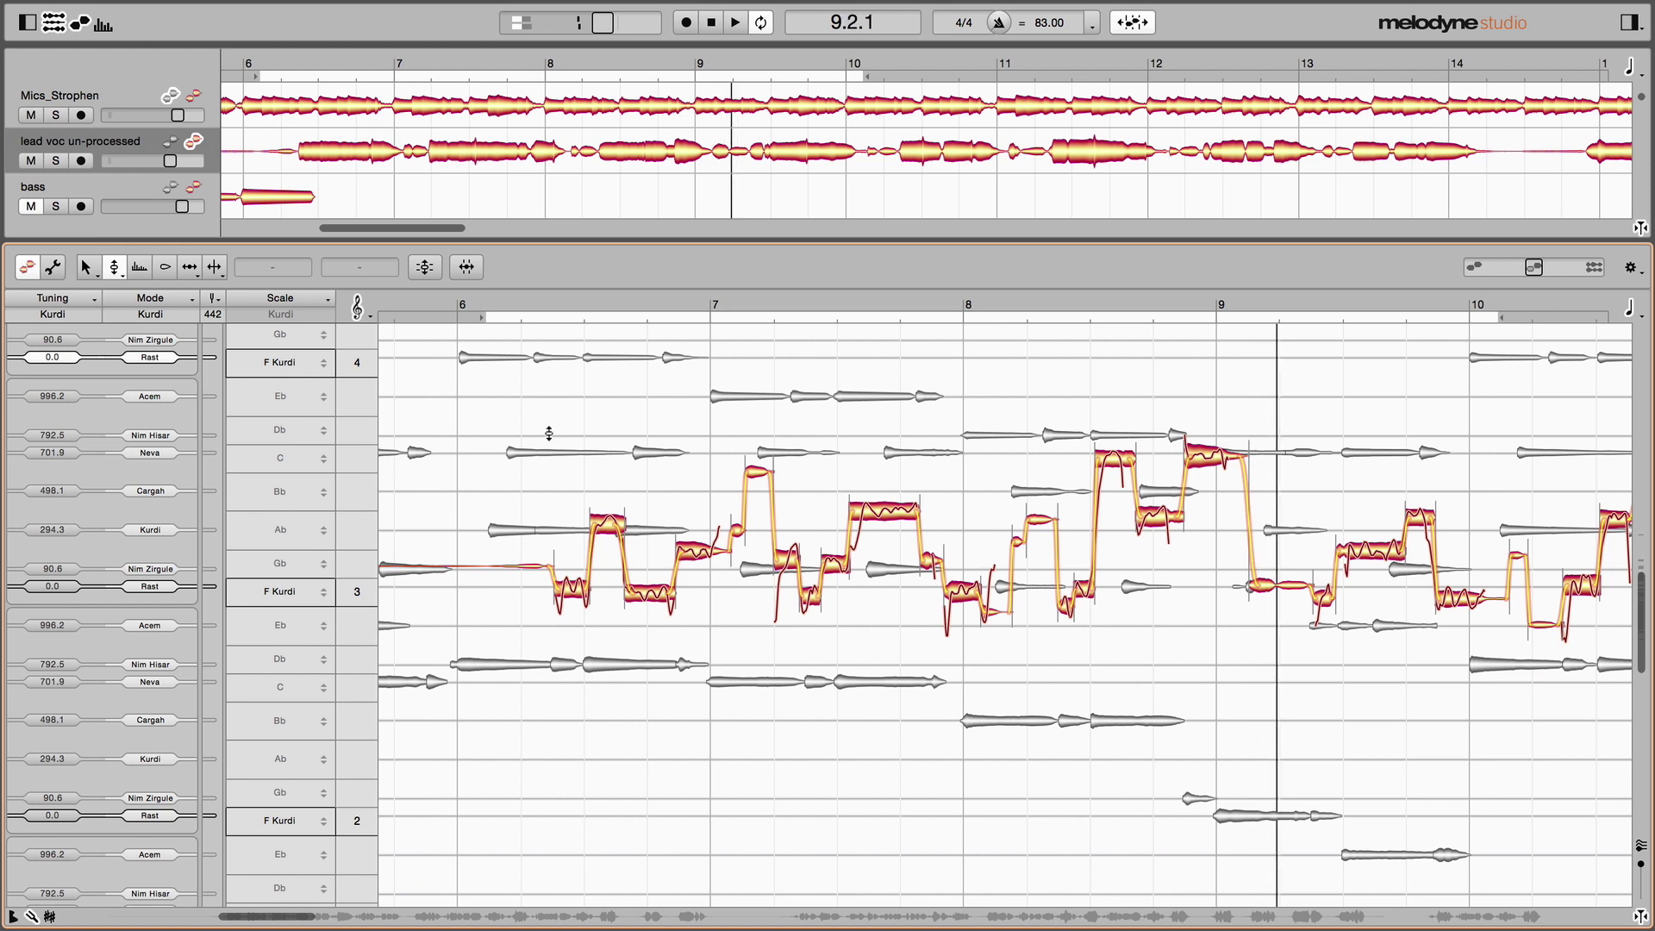
# Step: Select all vocal notes, snap them onto Kurdi scale pitches, and play back from bar 6
pyautogui.press('super+a')
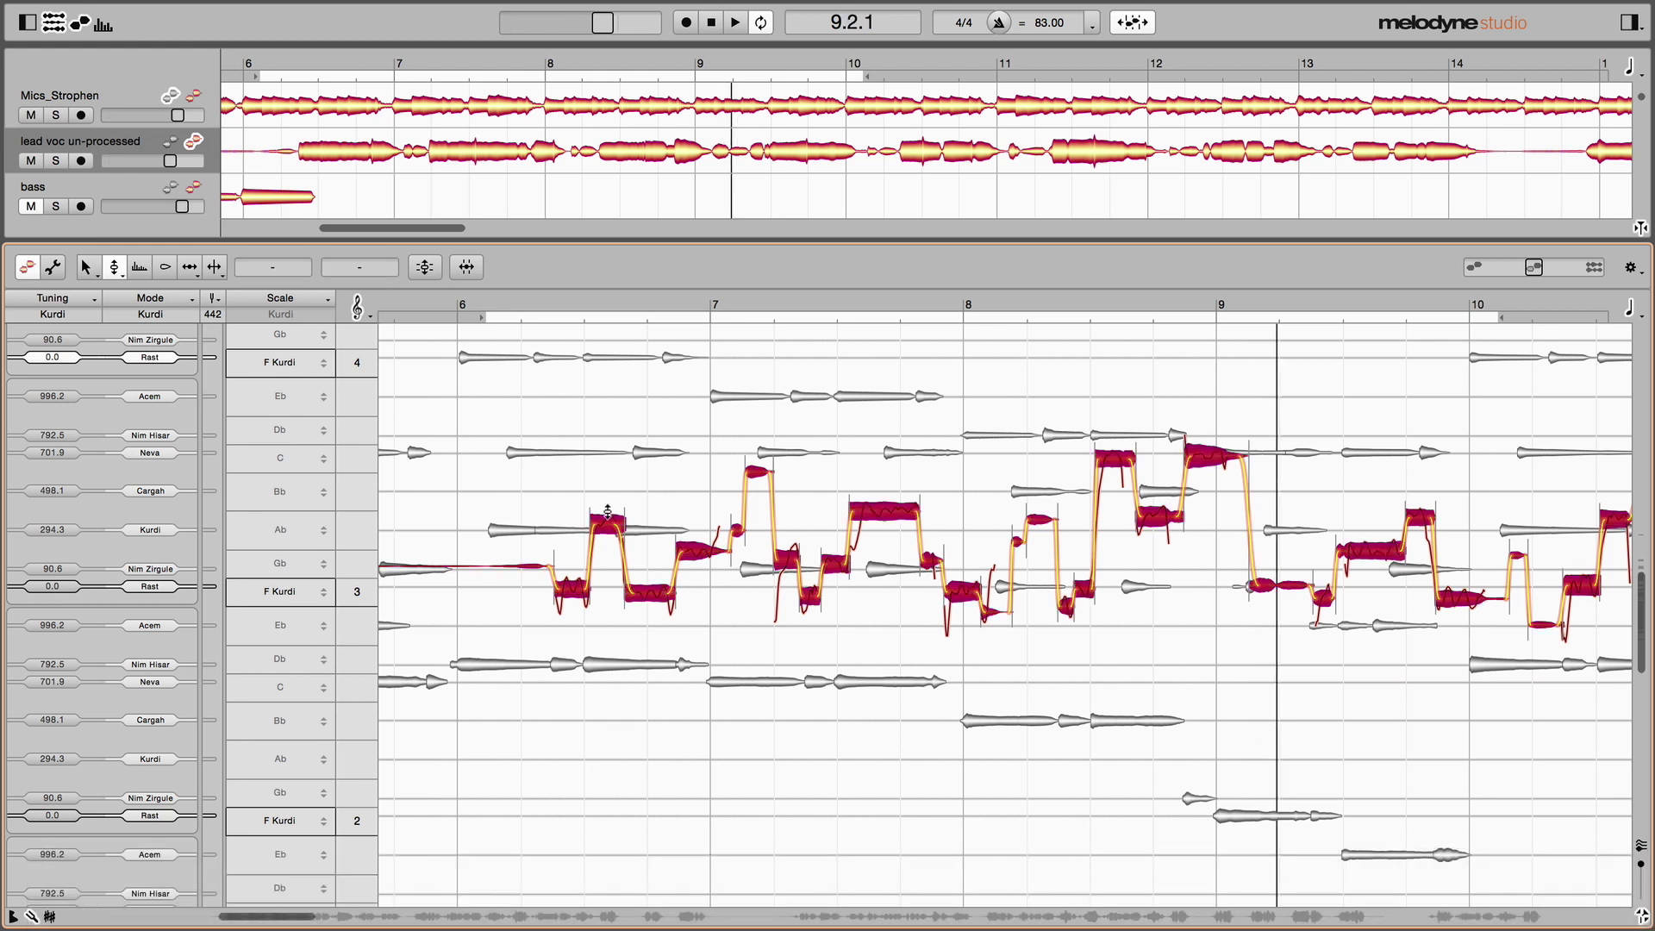
pyautogui.doubleClick(604, 520)
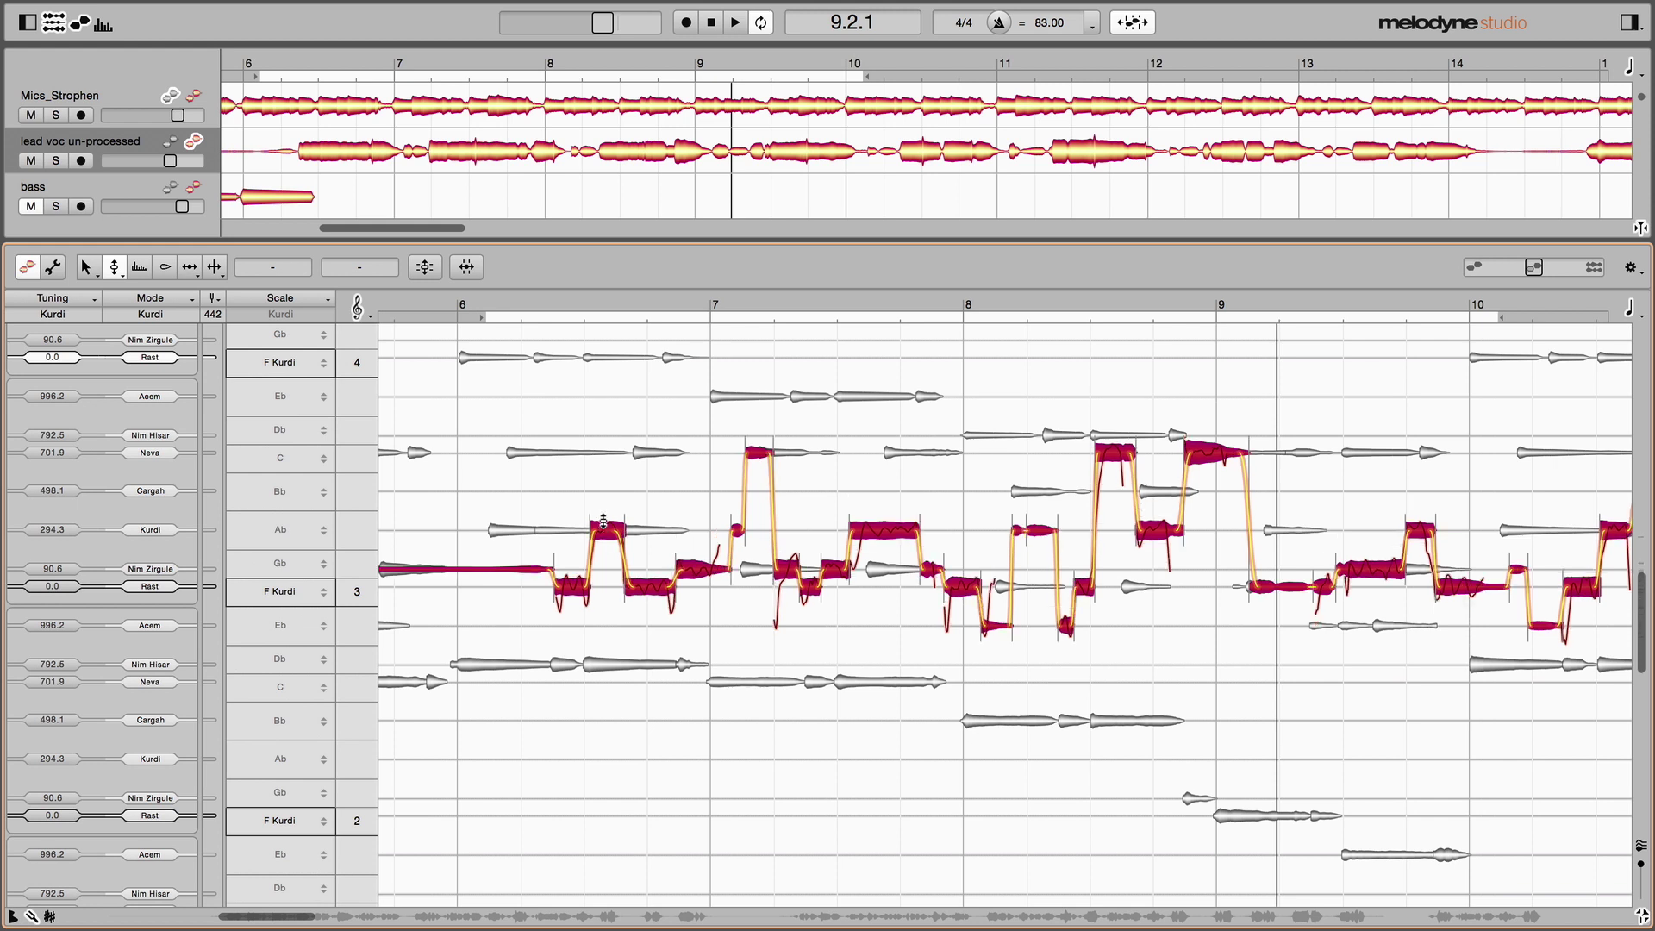
pyautogui.doubleClick(448, 305)
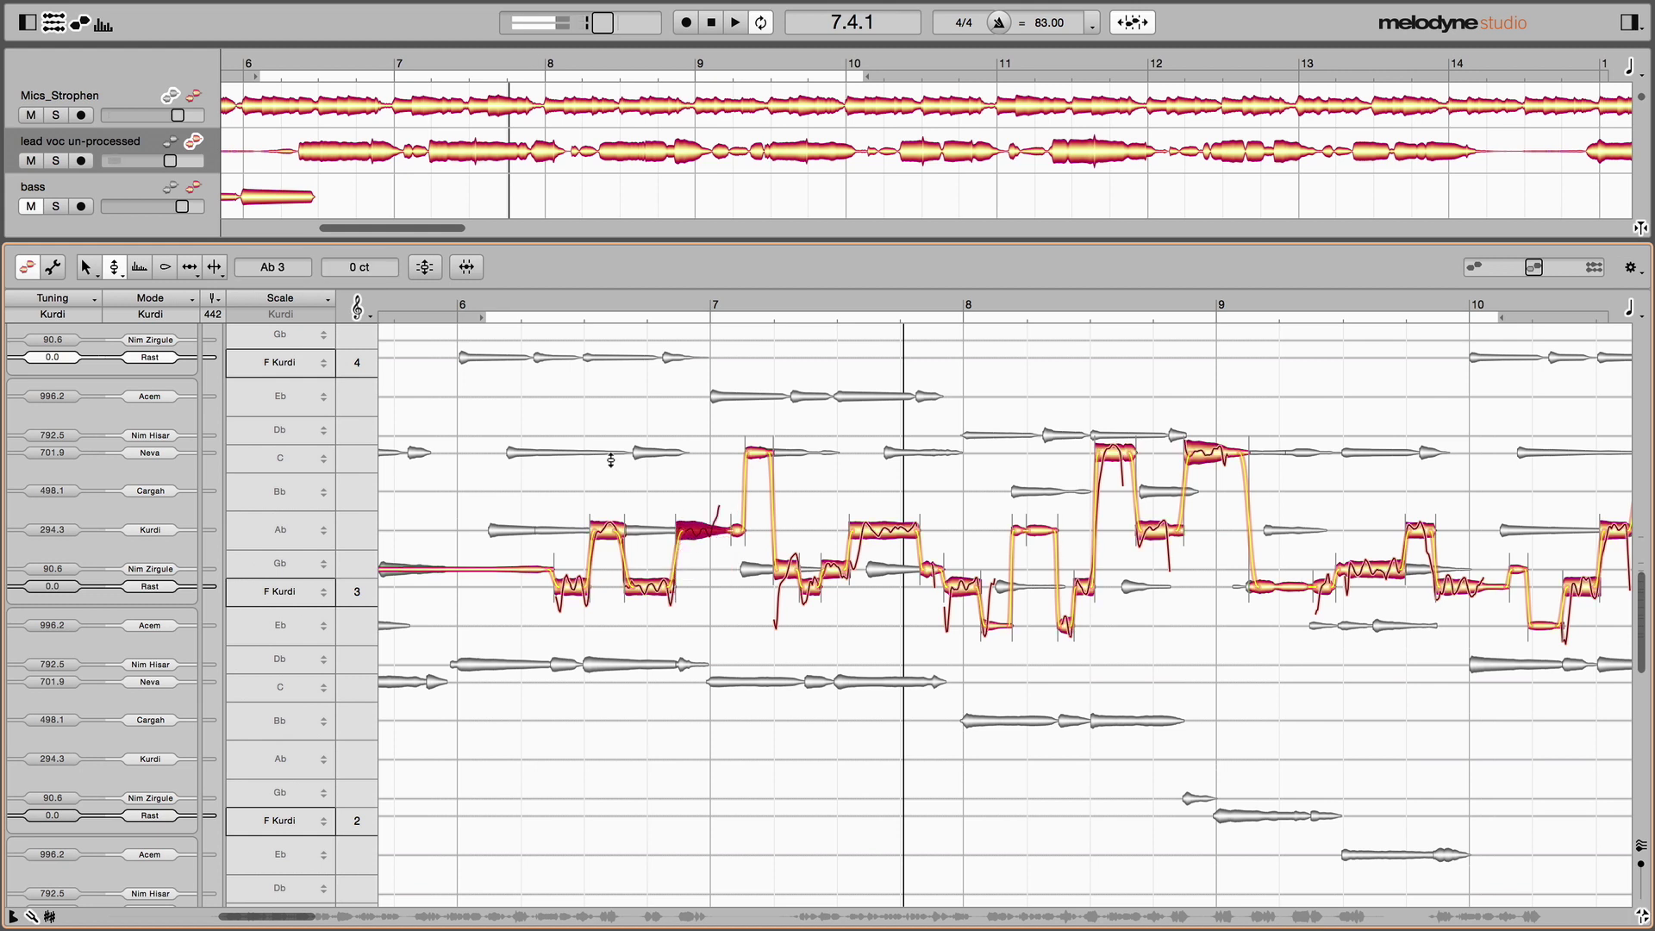
pyautogui.press('space')
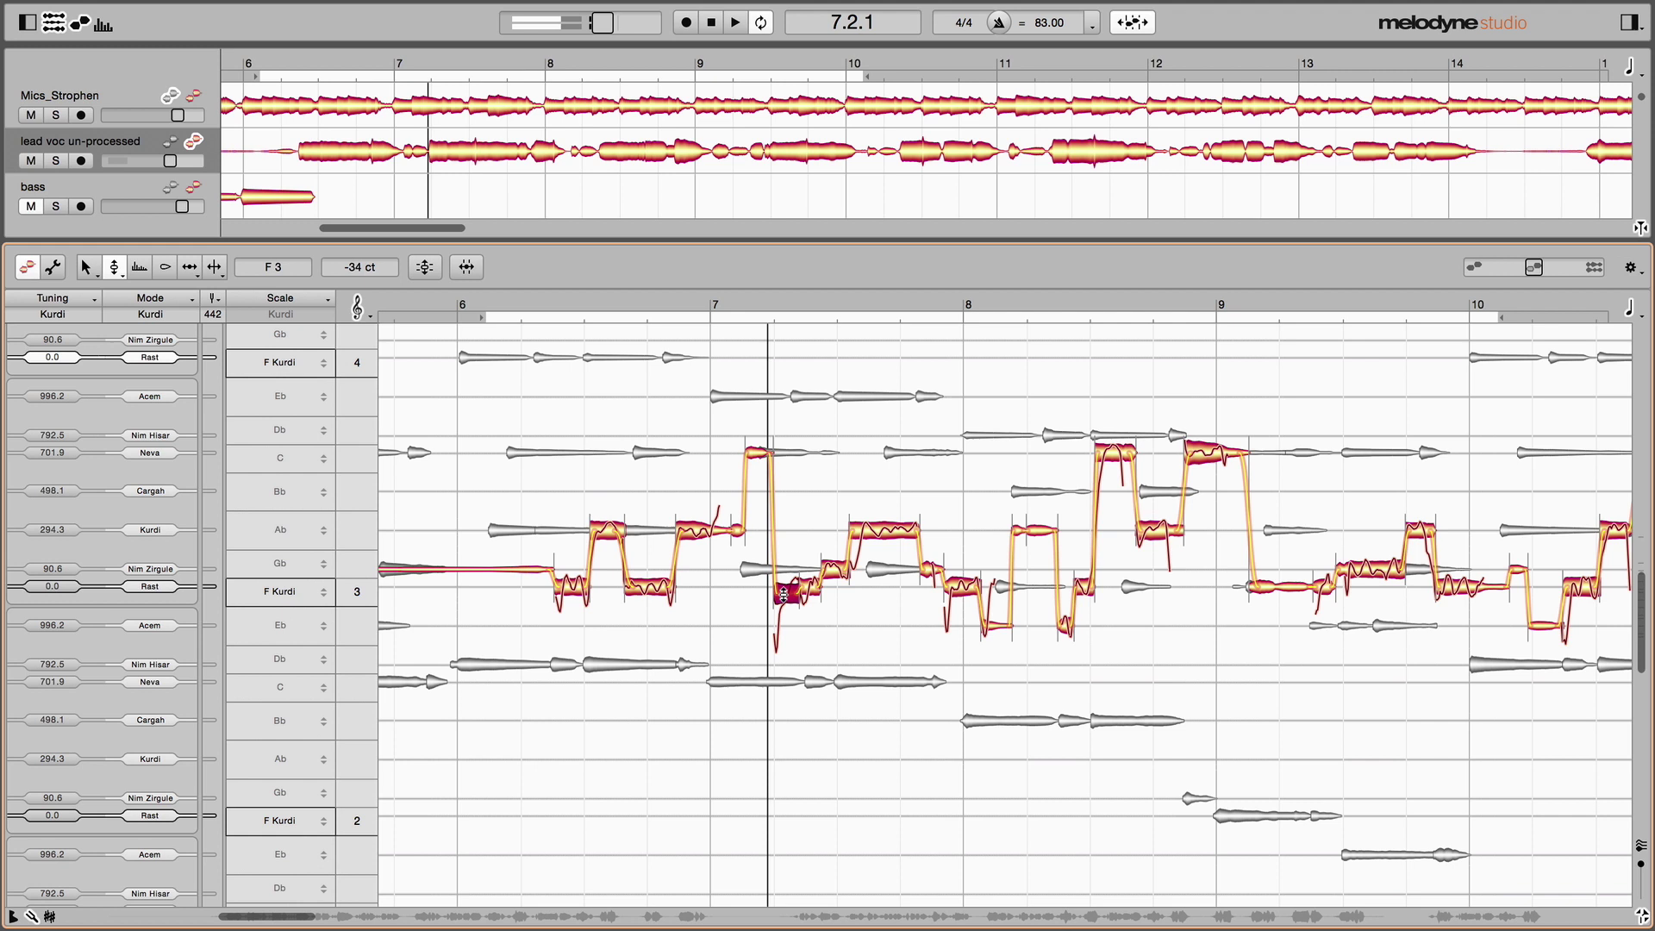
pyautogui.rightClick(782, 593)
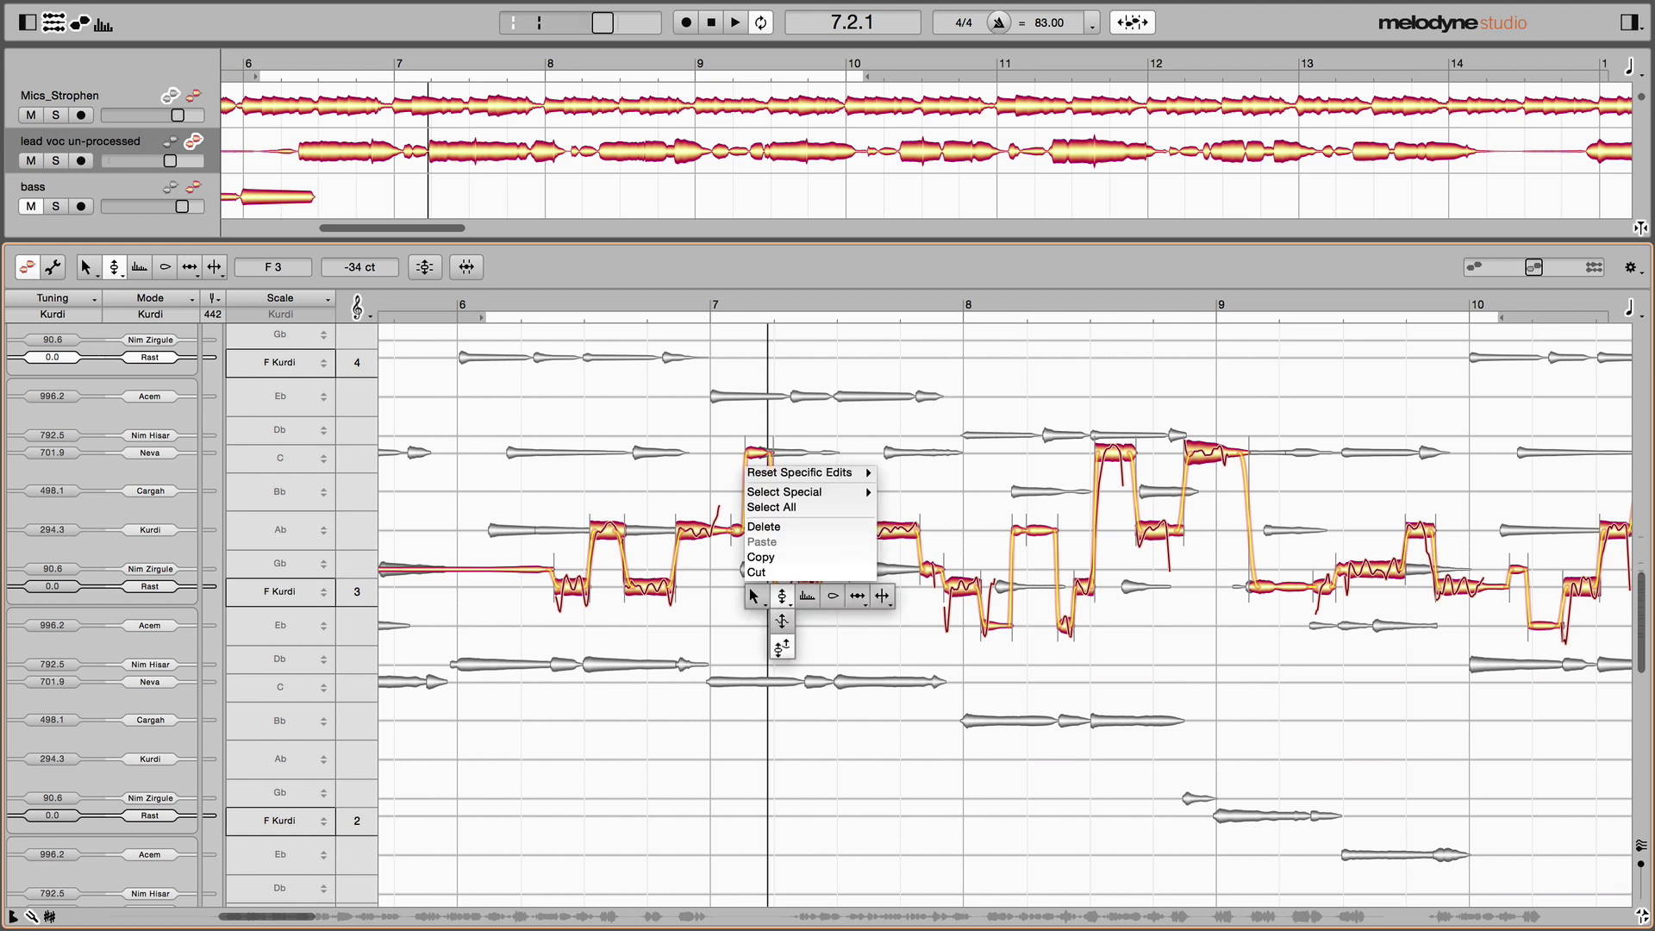
pyautogui.click(781, 646)
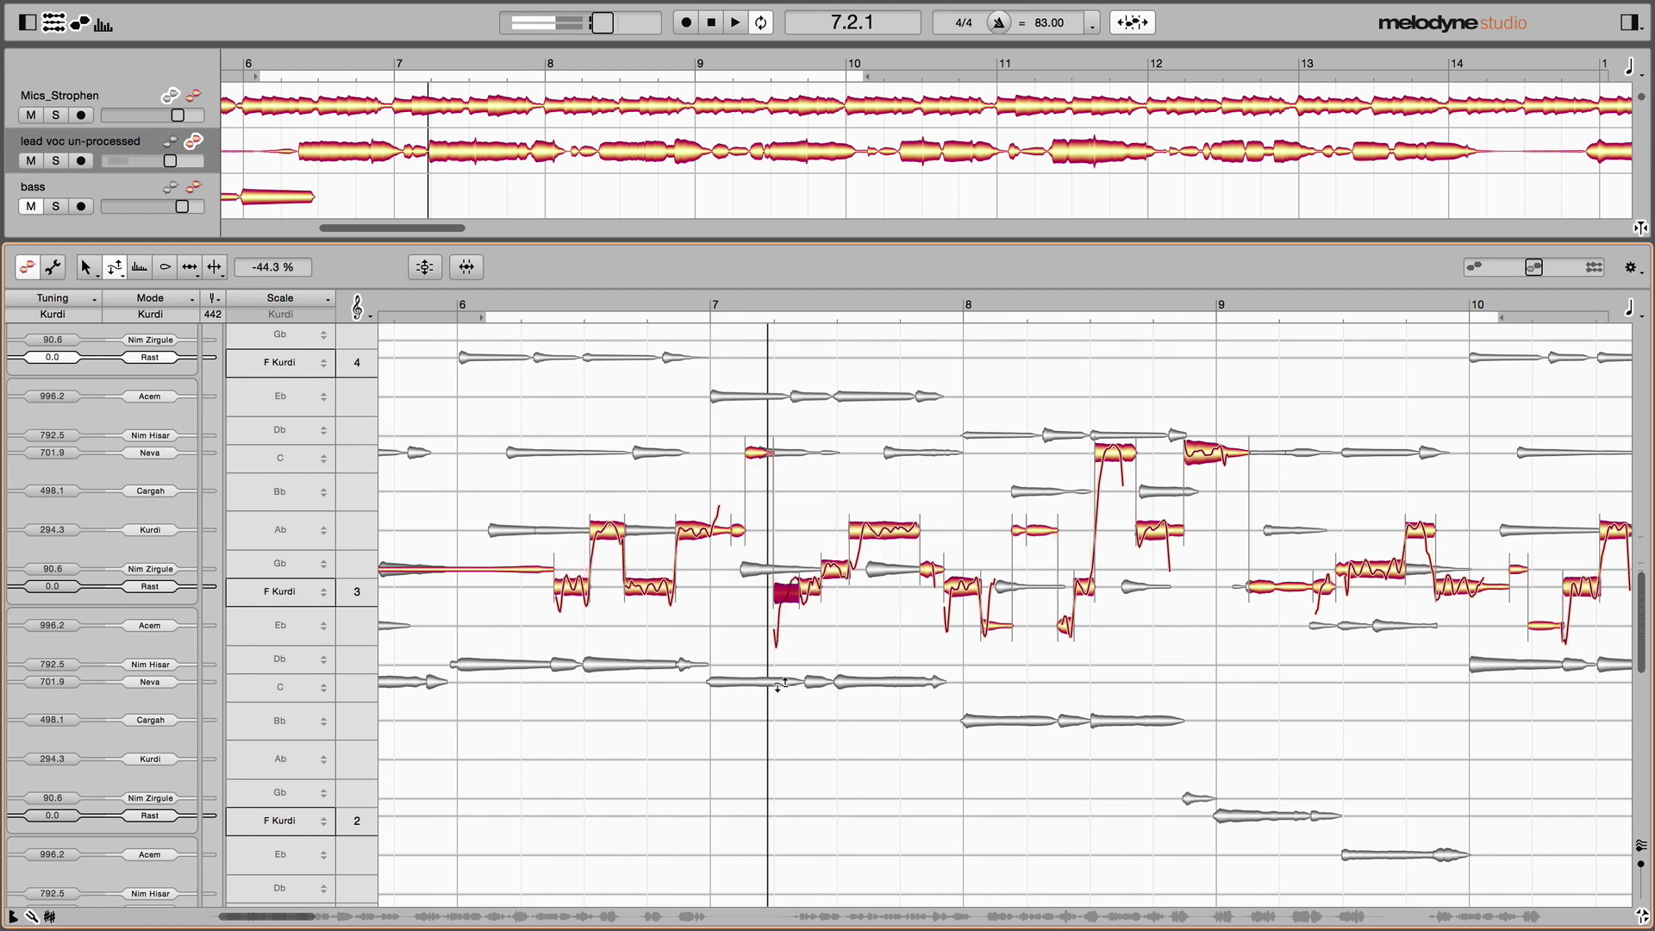
pyautogui.click(486, 303)
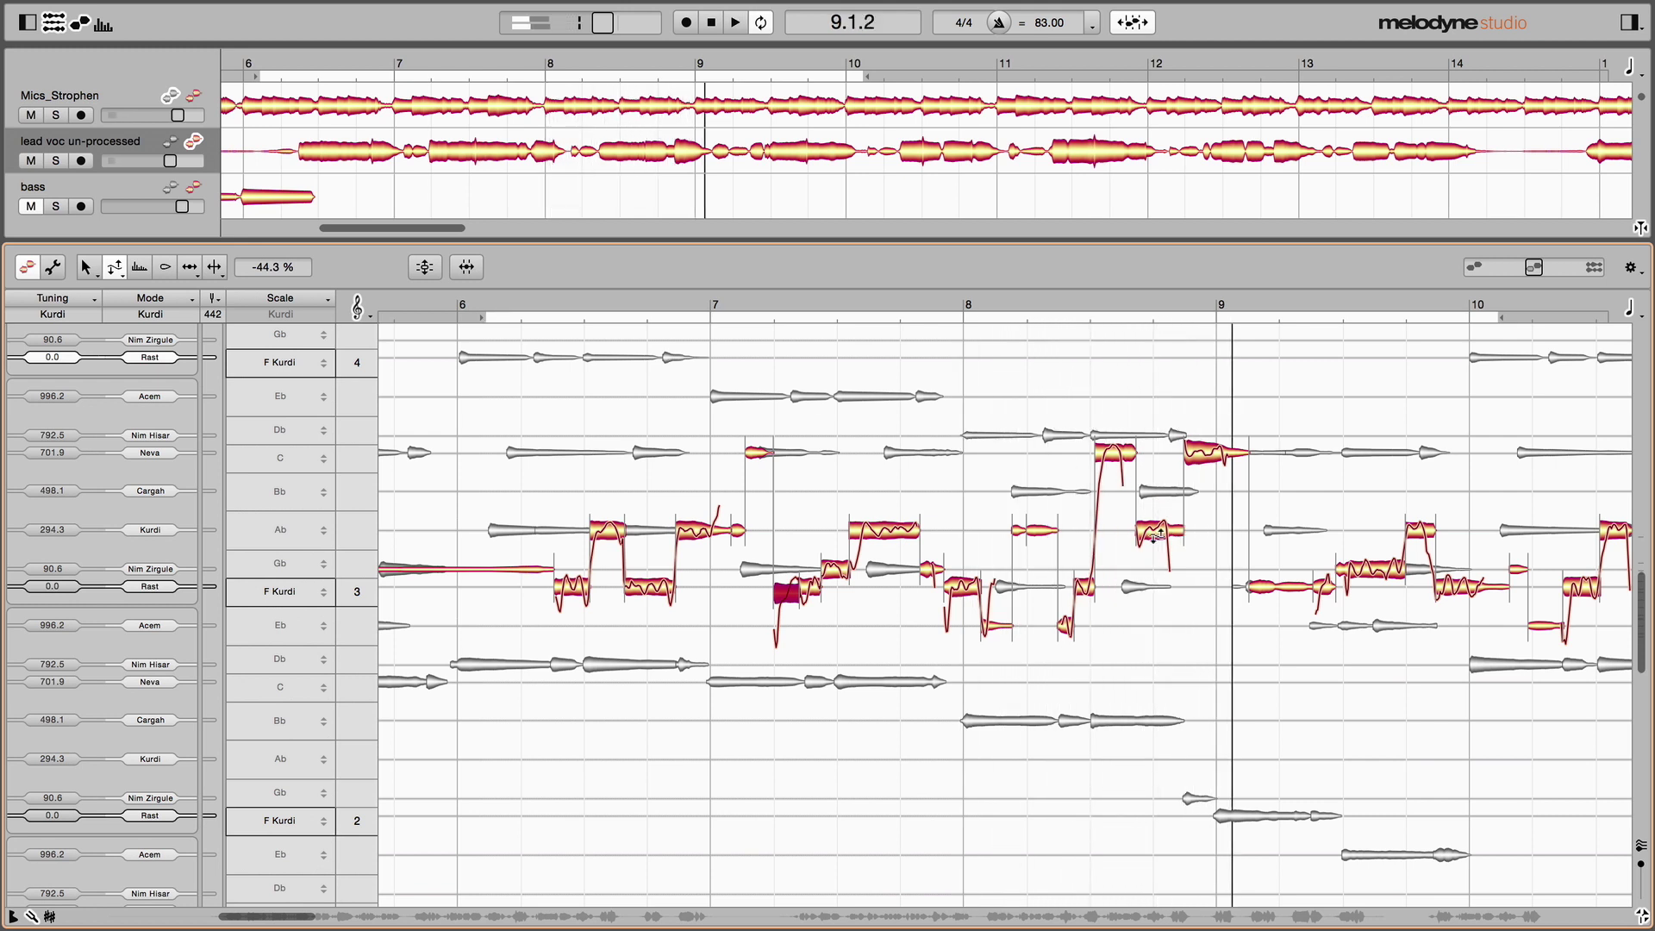
pyautogui.rightClick(1160, 538)
pyautogui.click(1160, 487)
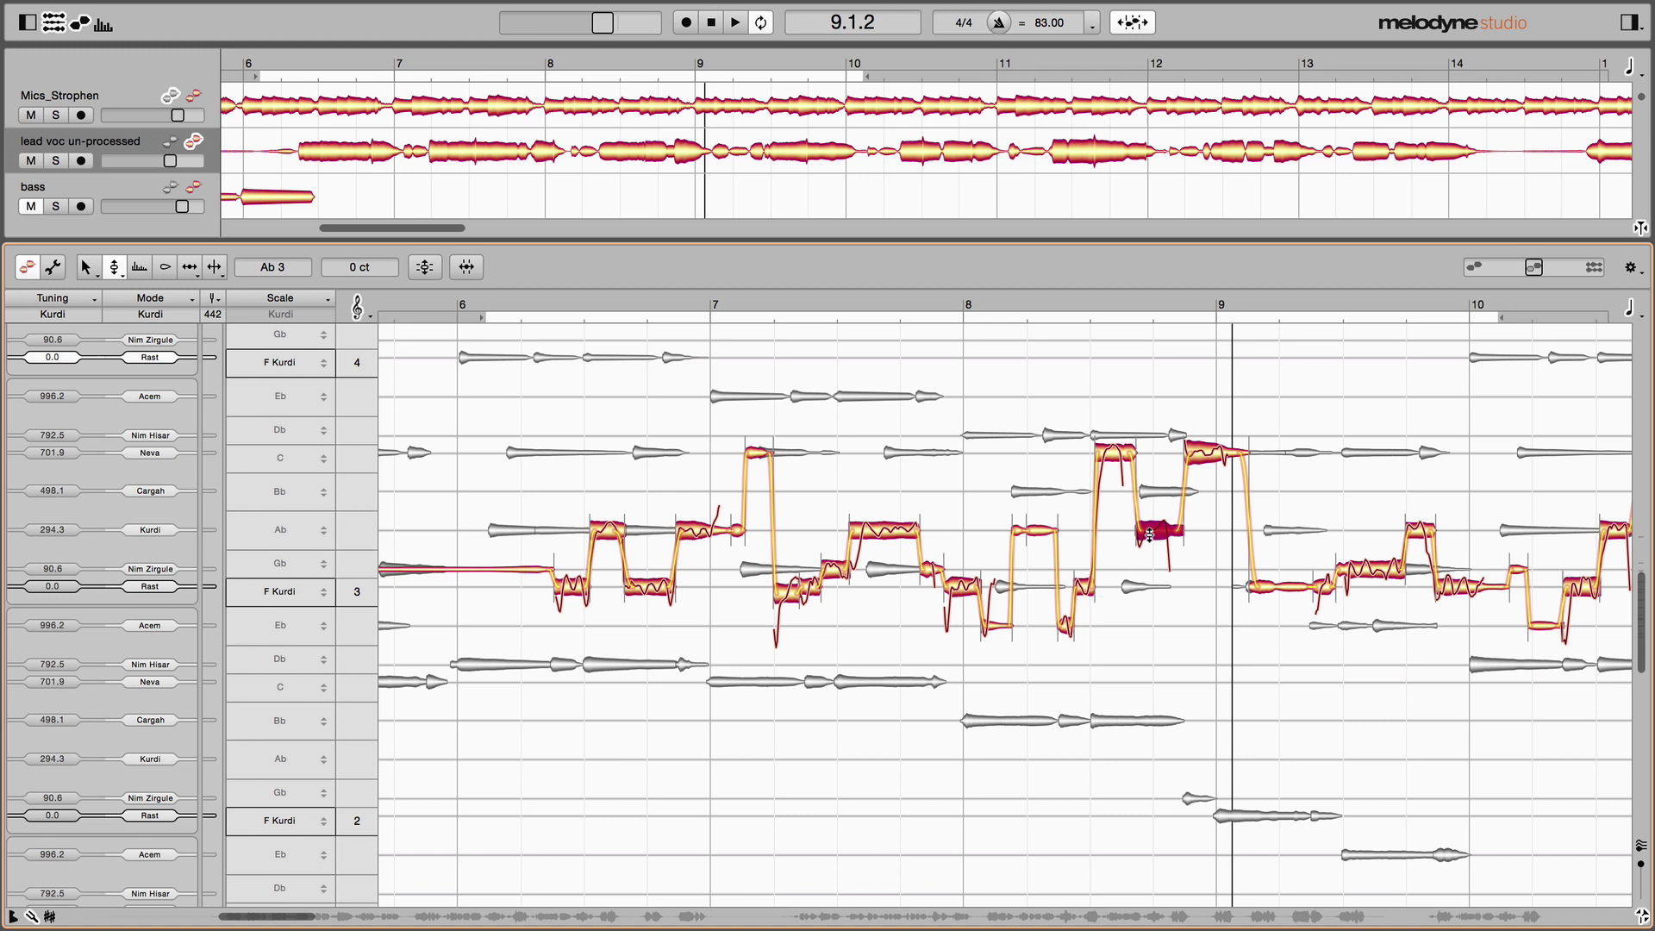
pyautogui.press('space')
pyautogui.press('space')
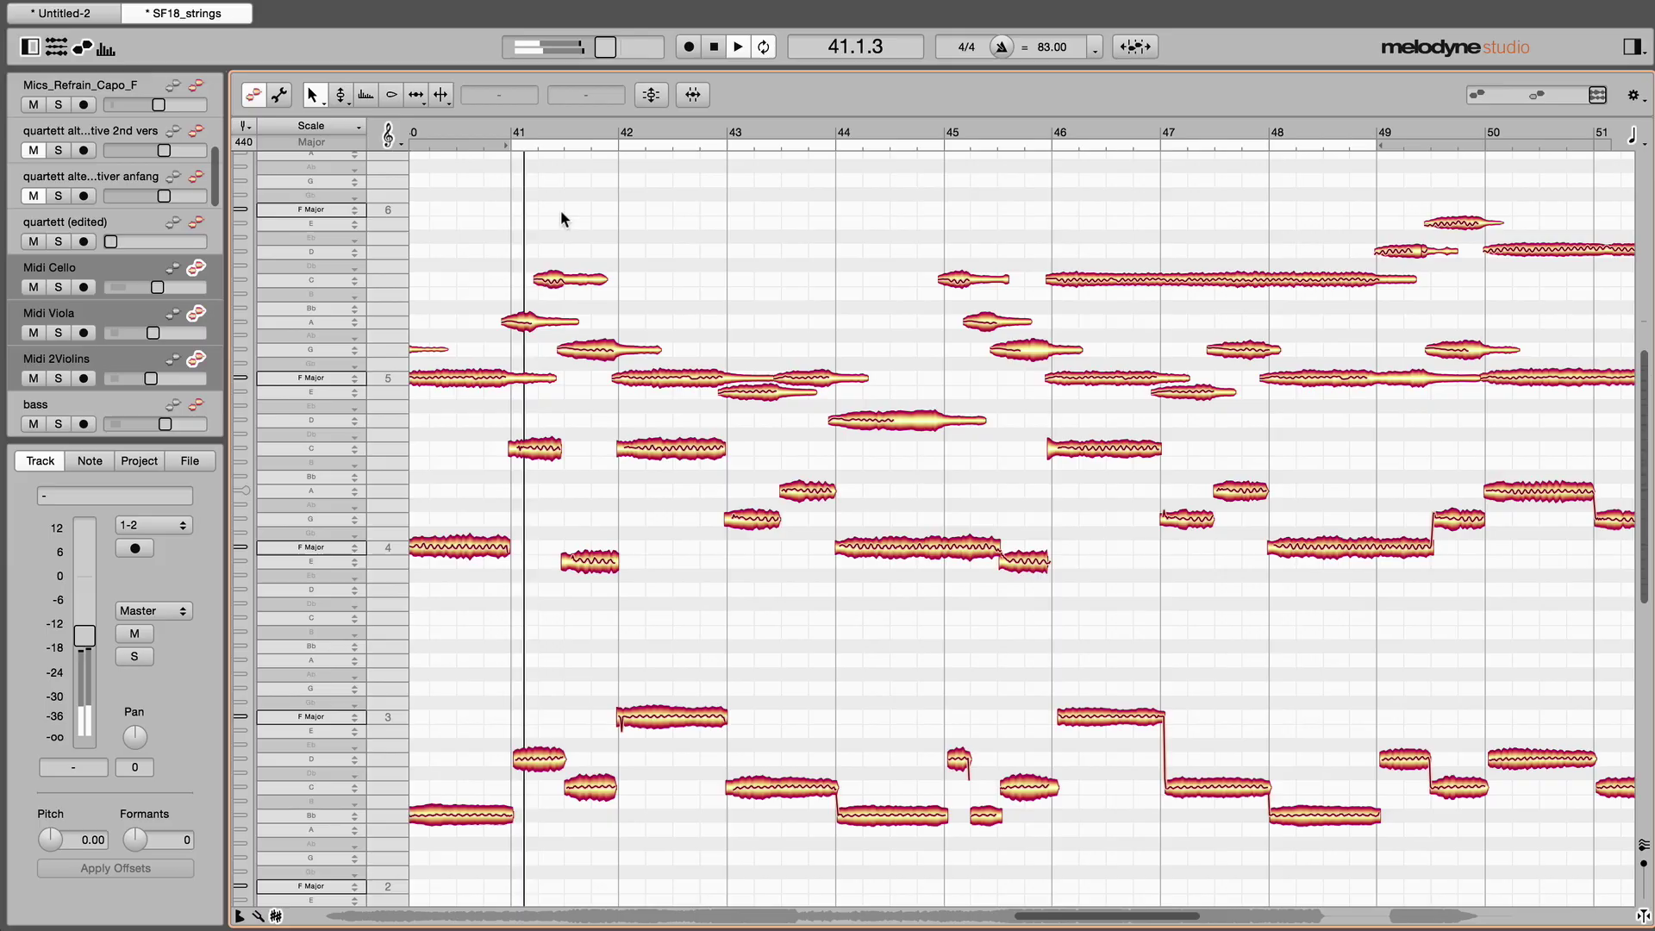
# Step: Play the strings arrangement, then select all string notes from bar 41 to 48
pyautogui.press('space')
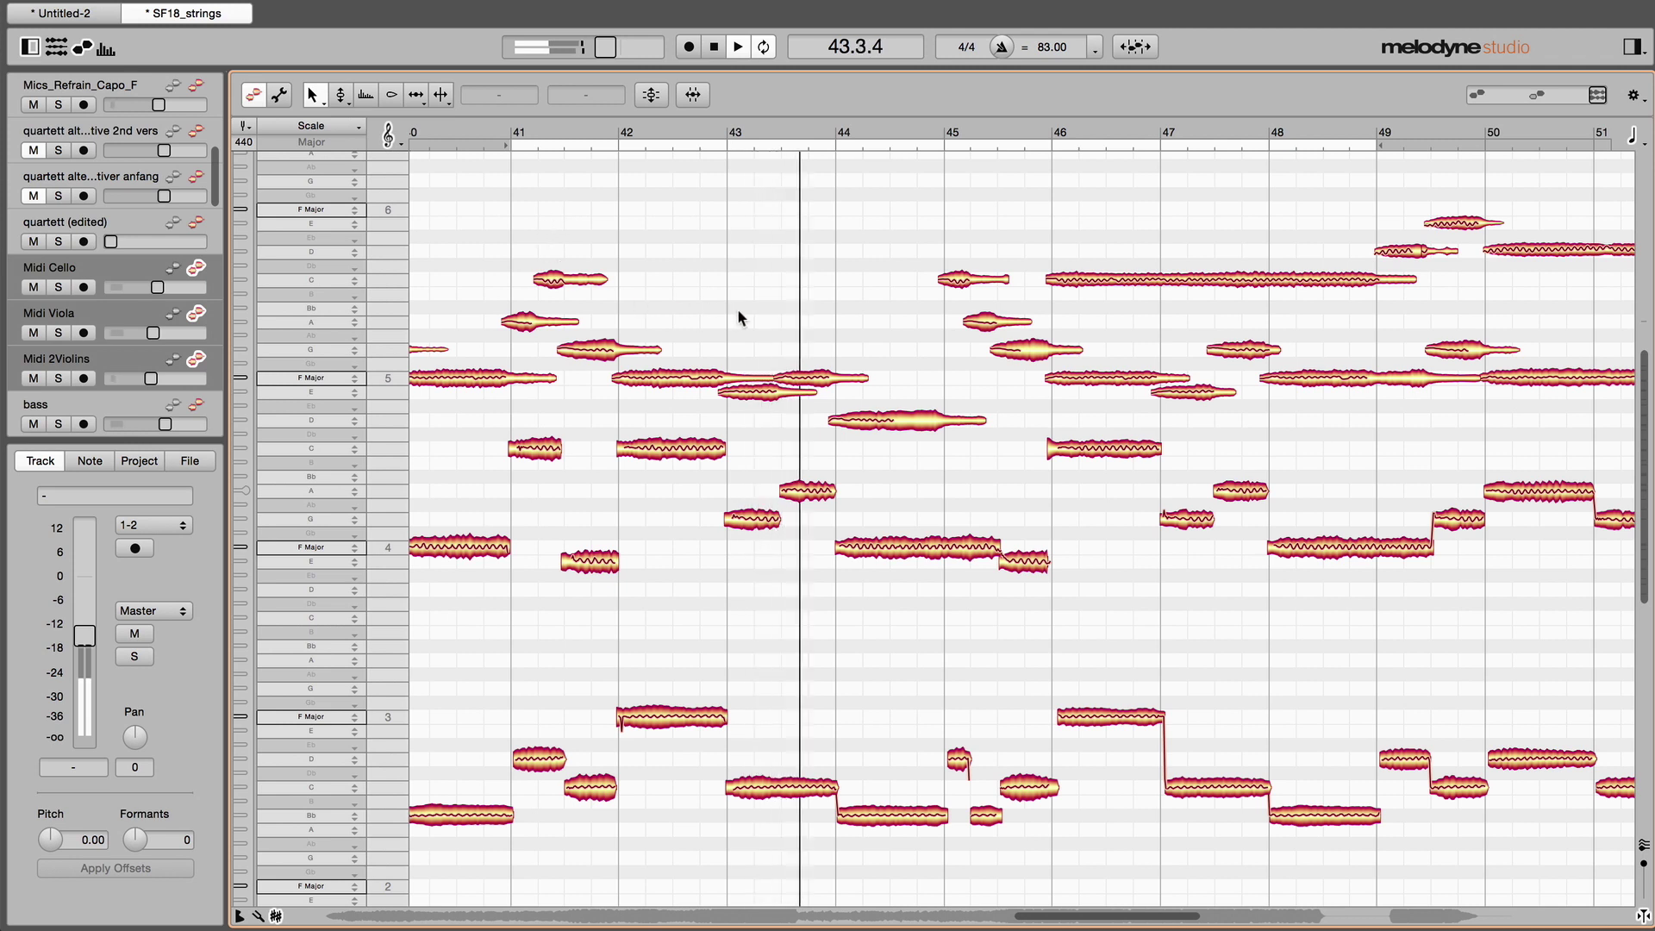
pyautogui.moveTo(739, 317); pyautogui.dragTo(822, 804)
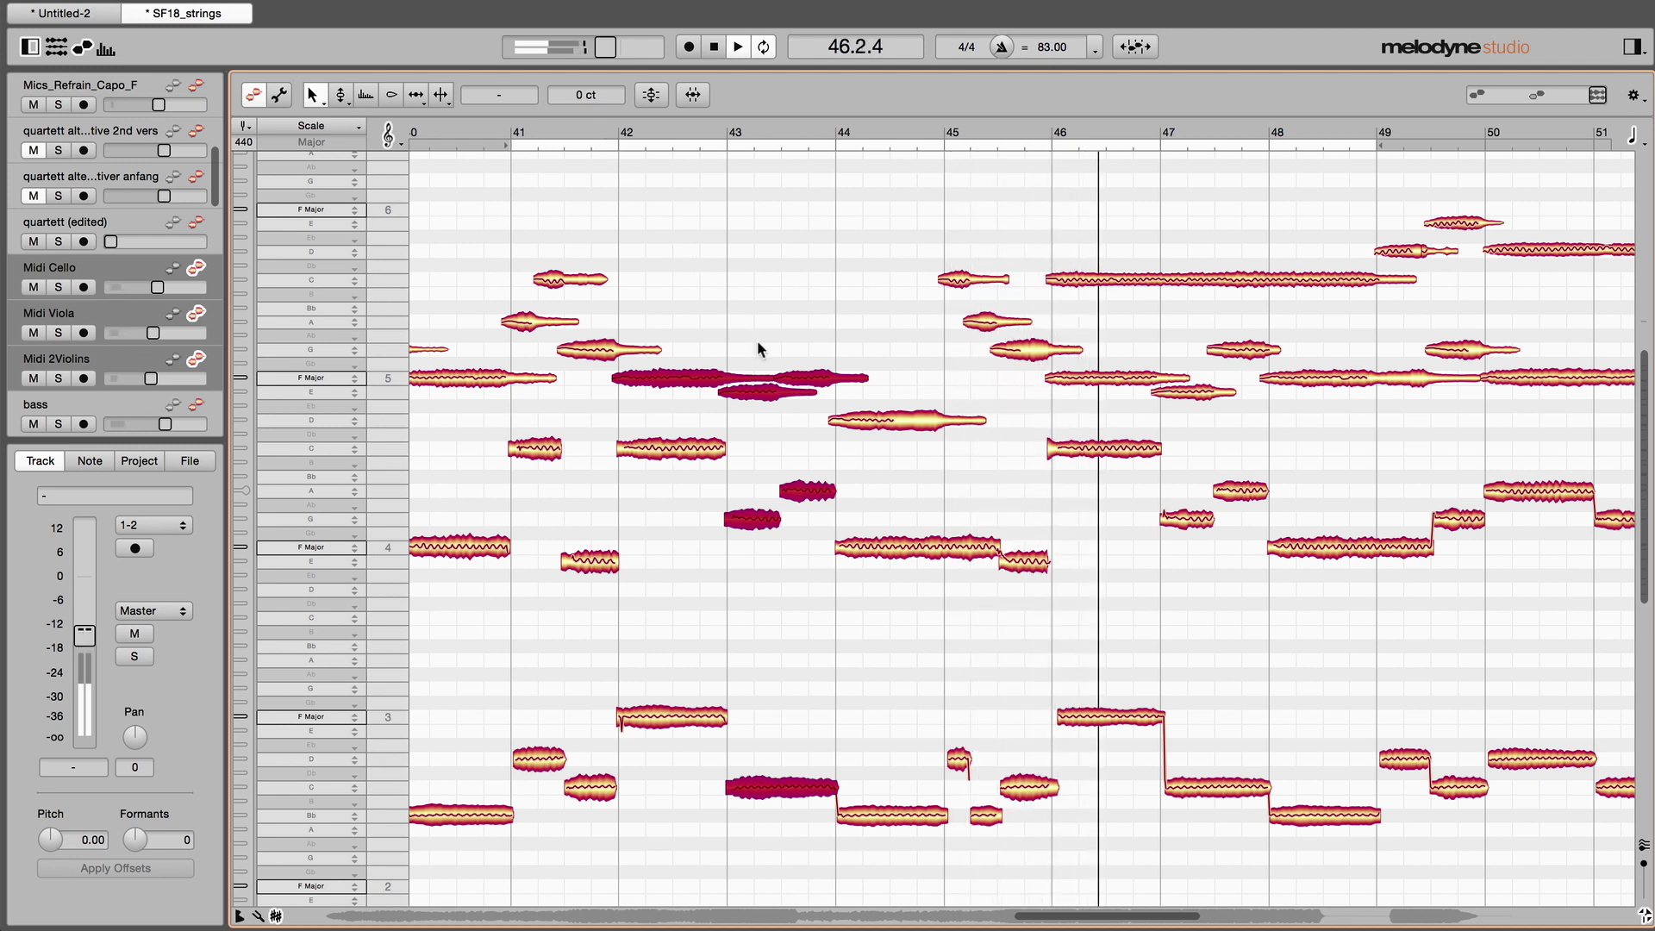
pyautogui.click(454, 163)
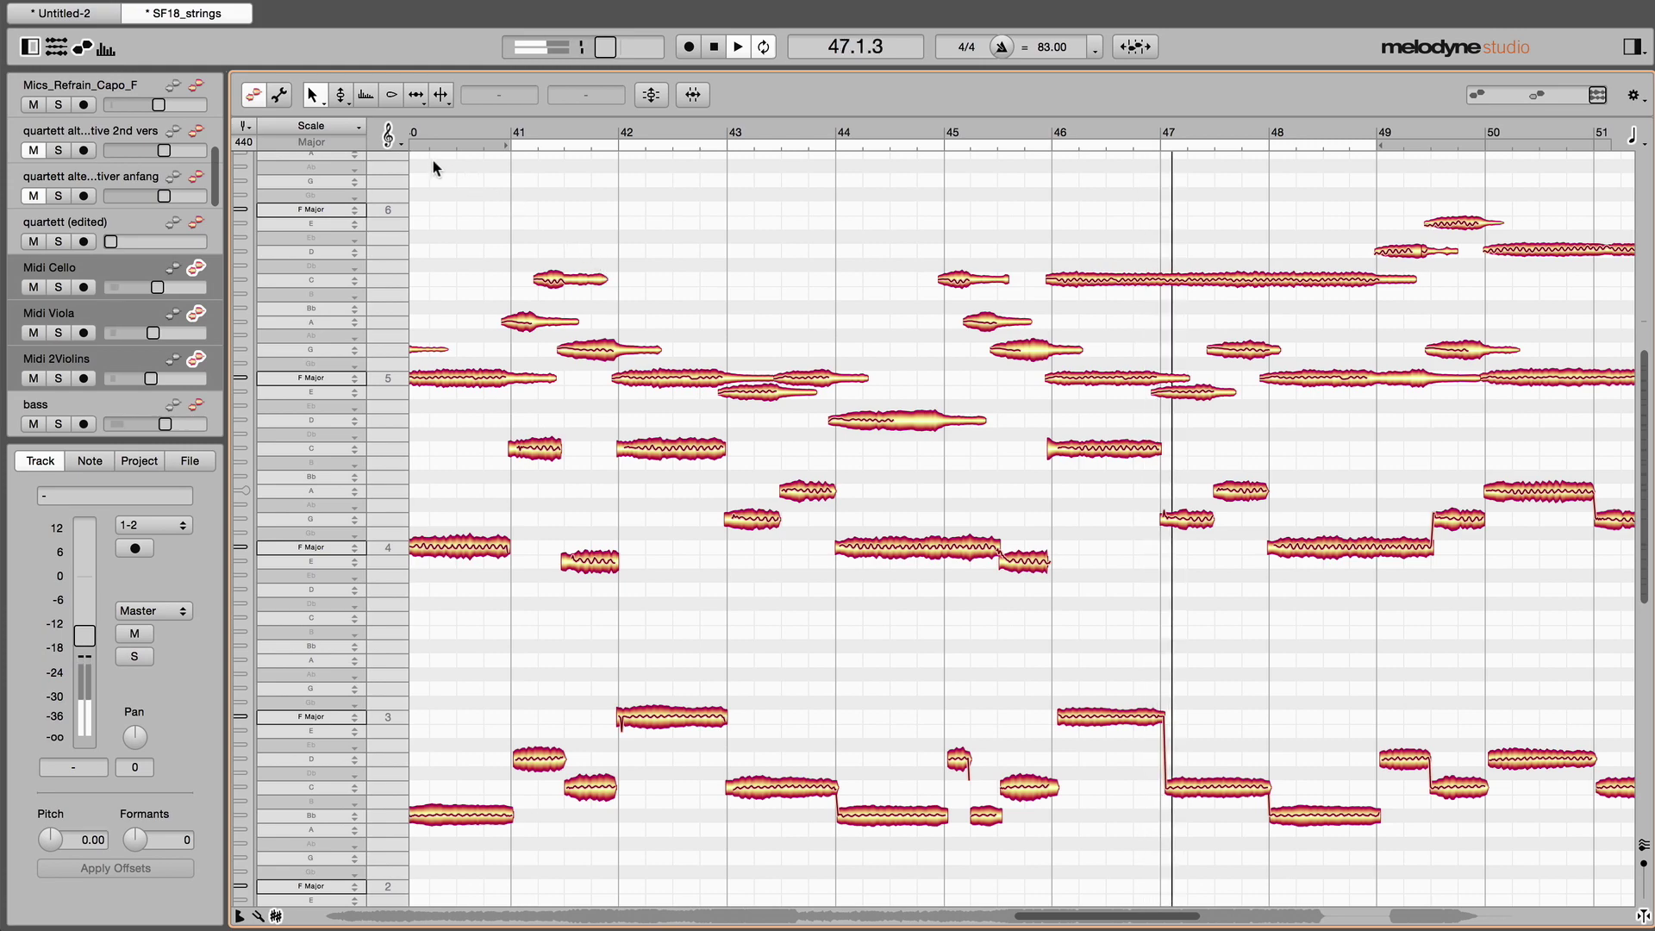
pyautogui.moveTo(474, 164); pyautogui.dragTo(1317, 869)
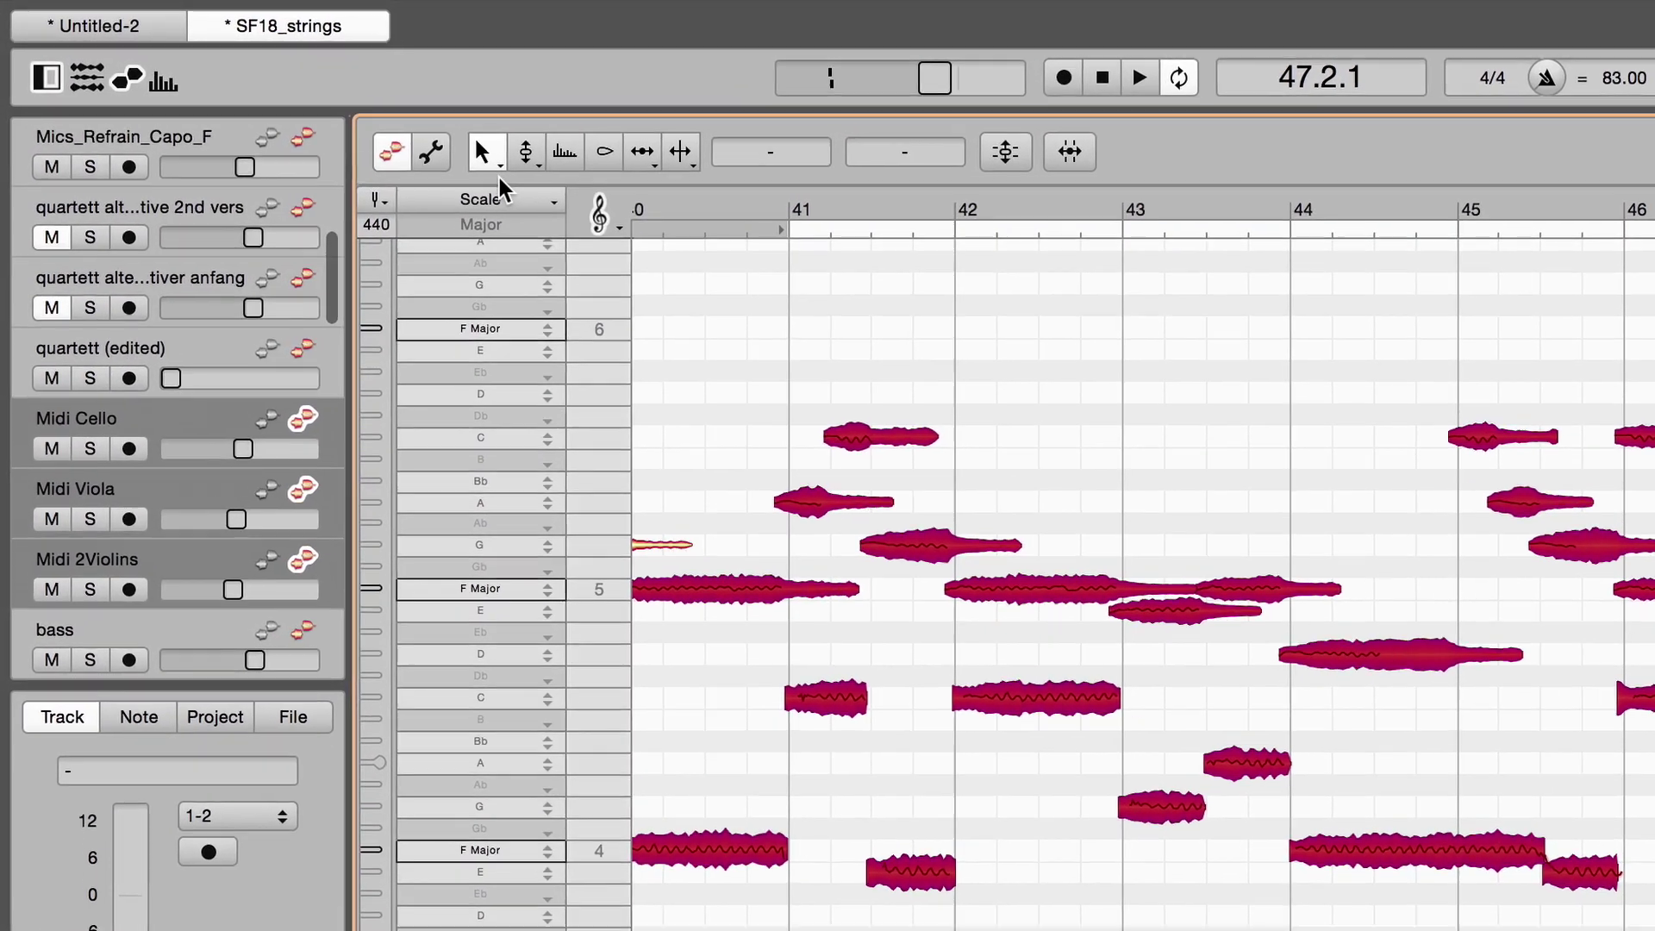
# Step: Apply Dynamic Just Tuning to the string notes and confirm the violin F5 reads +5 cents
pyautogui.click(311, 126)
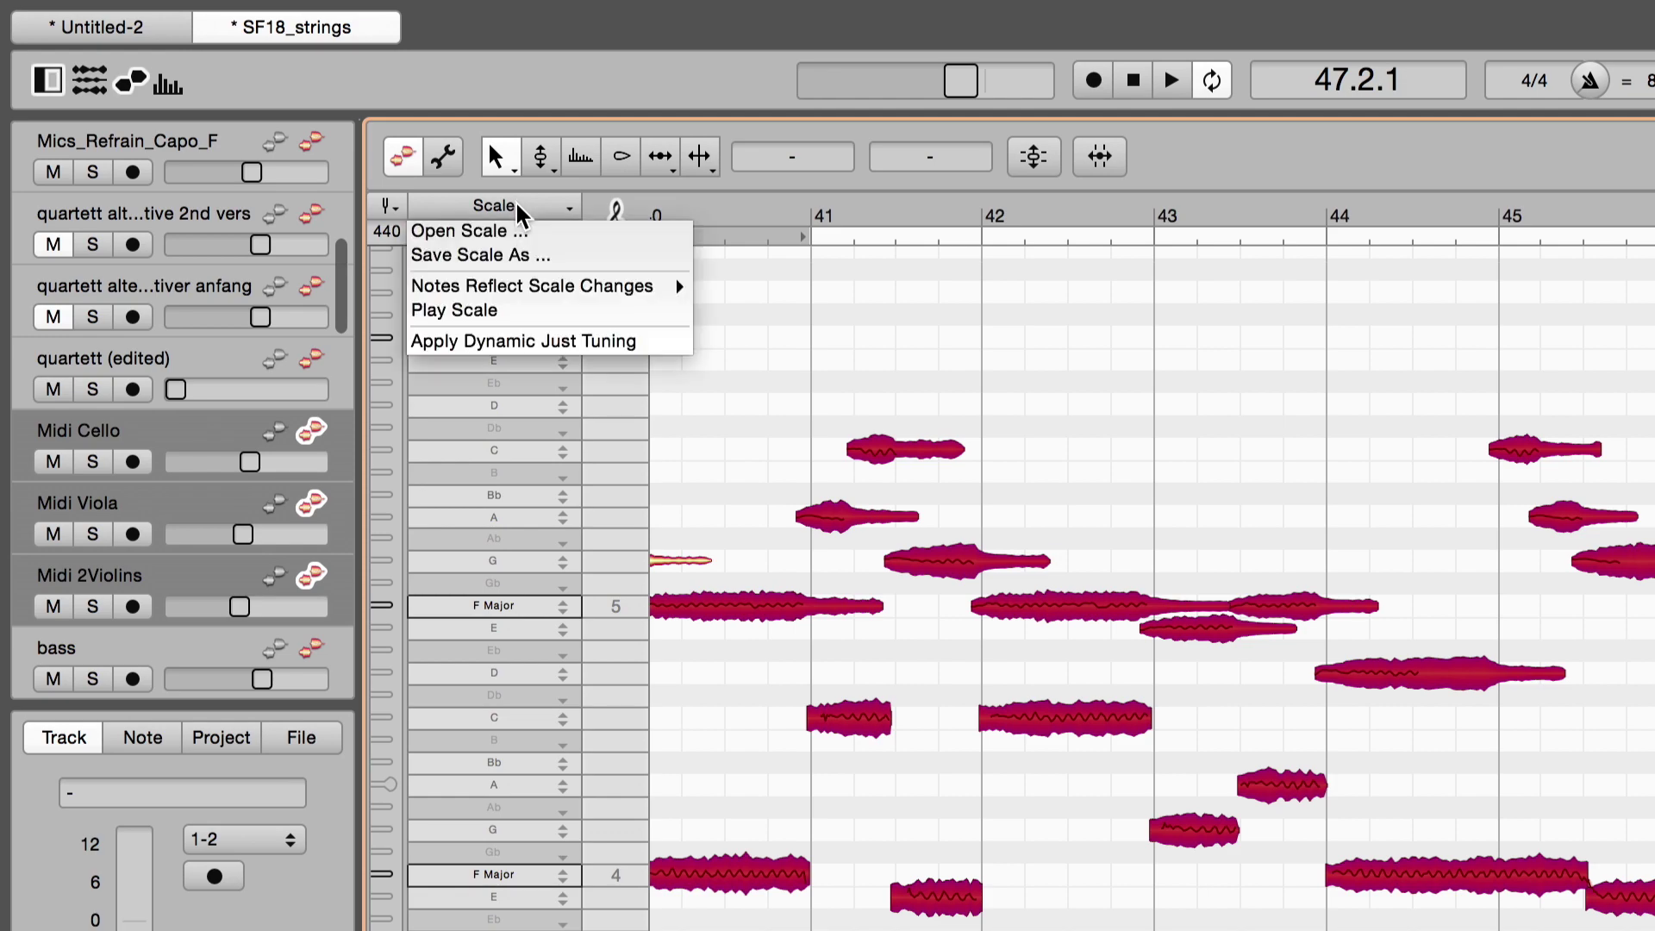
pyautogui.click(523, 339)
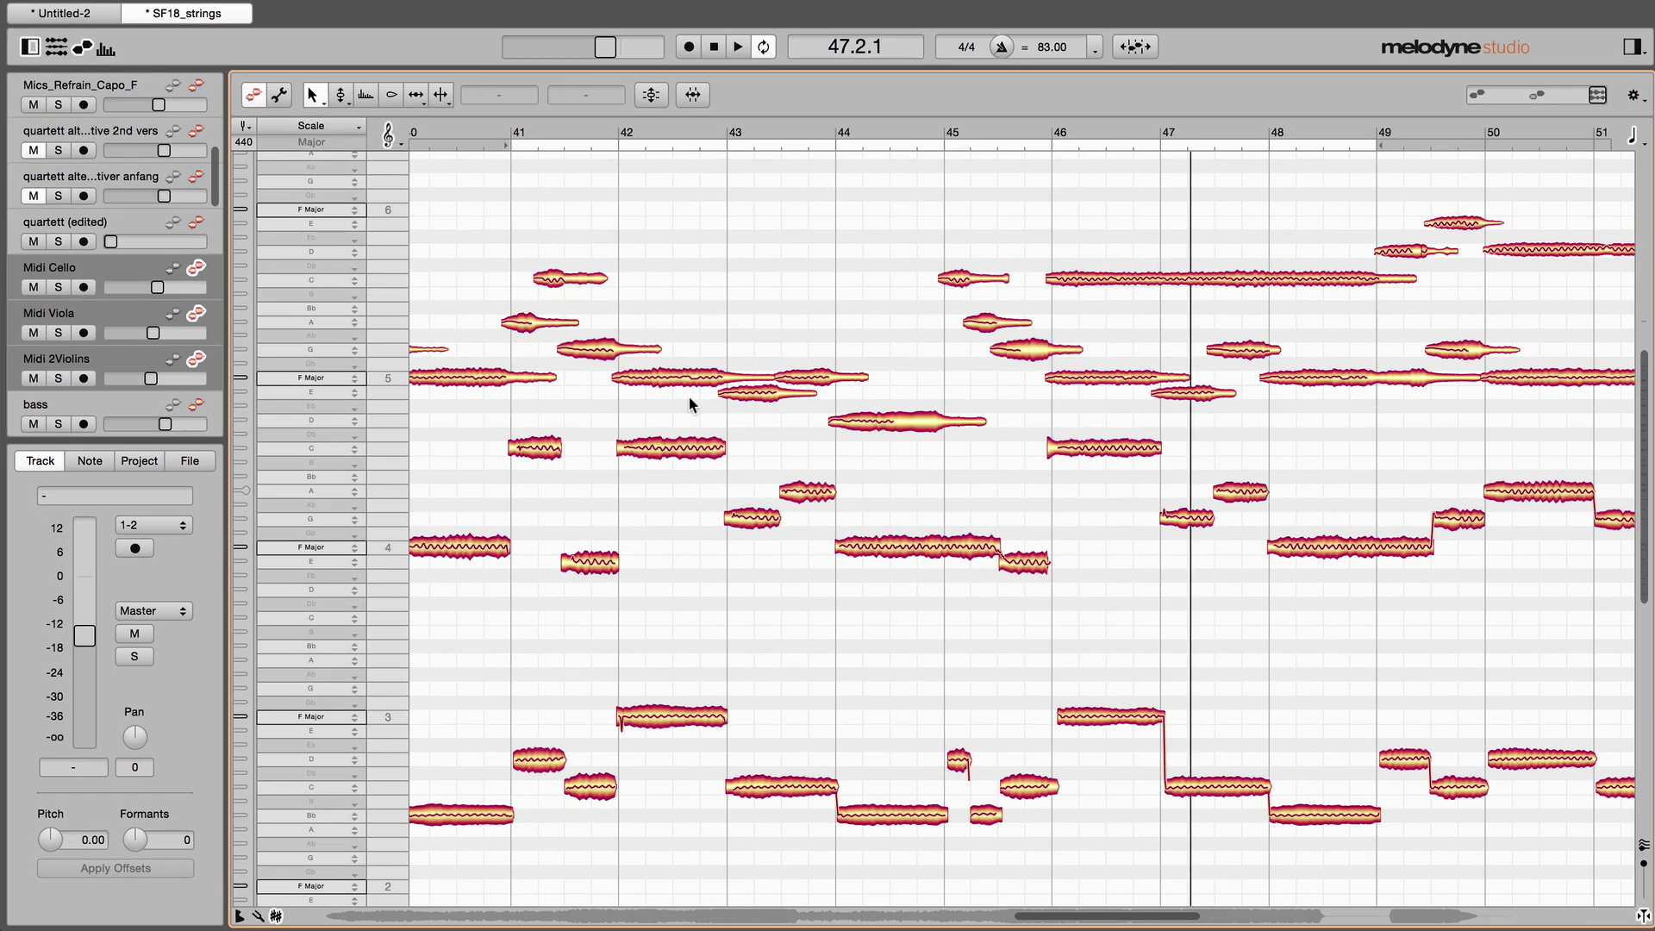
pyautogui.click(692, 381)
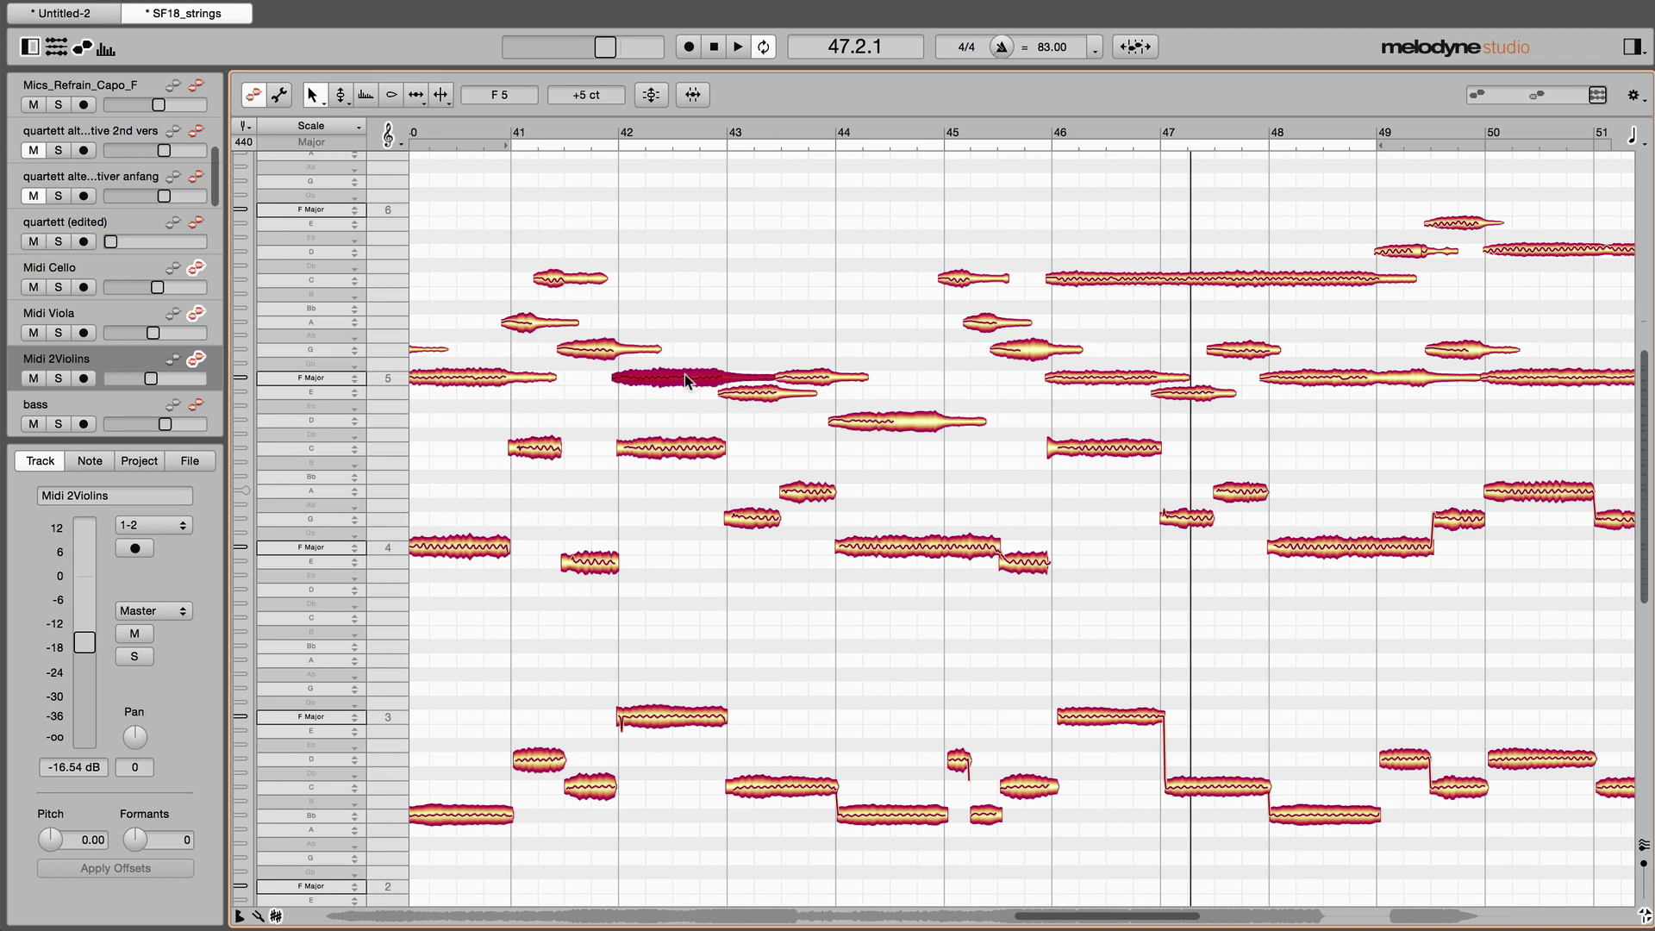
# Step: Check the violin, viola and cello cent offsets, then play from bar 40 with quartett (edited) near 0 dB
pyautogui.click(686, 454)
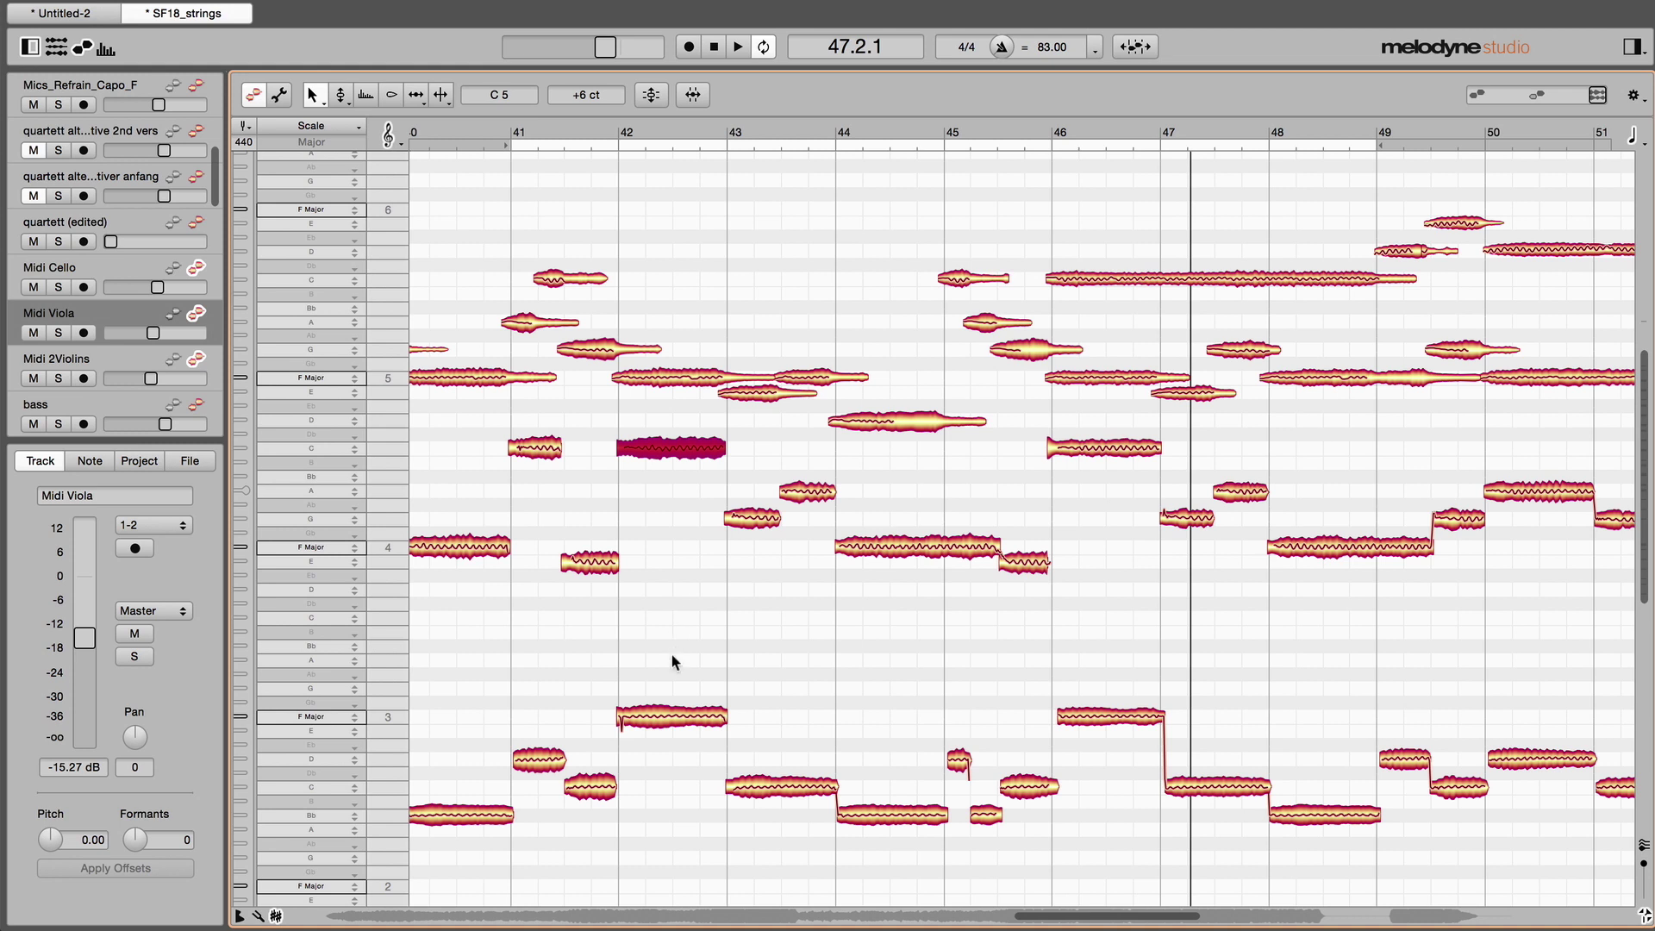
pyautogui.click(651, 721)
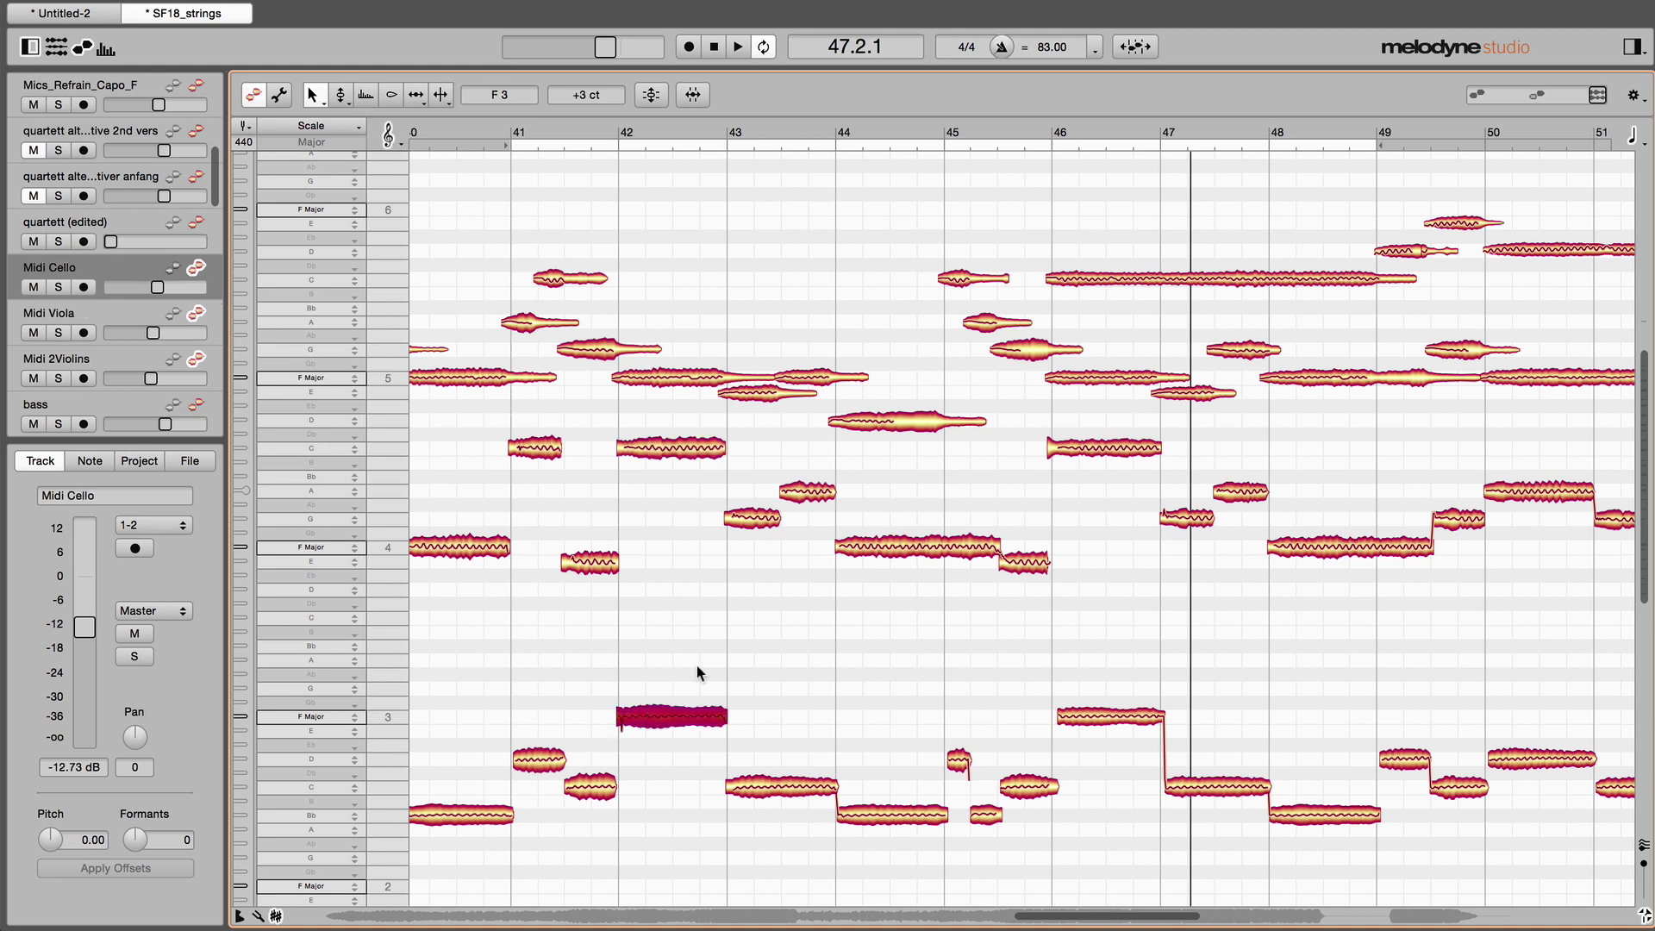
pyautogui.click(810, 385)
pyautogui.click(814, 497)
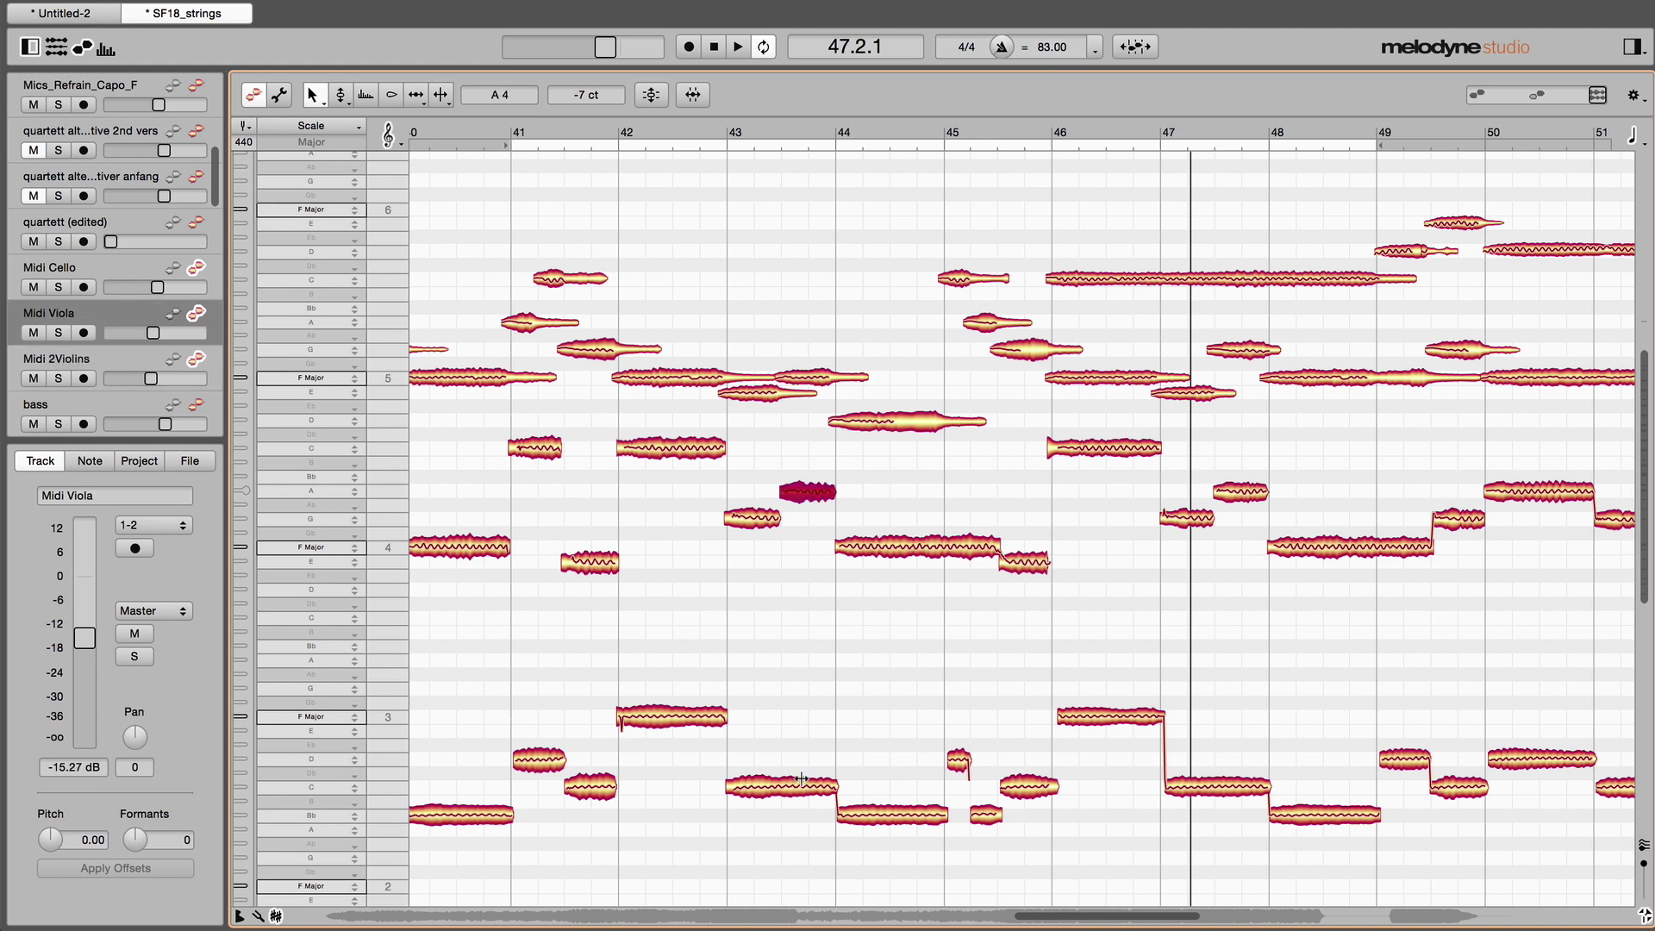
pyautogui.click(803, 784)
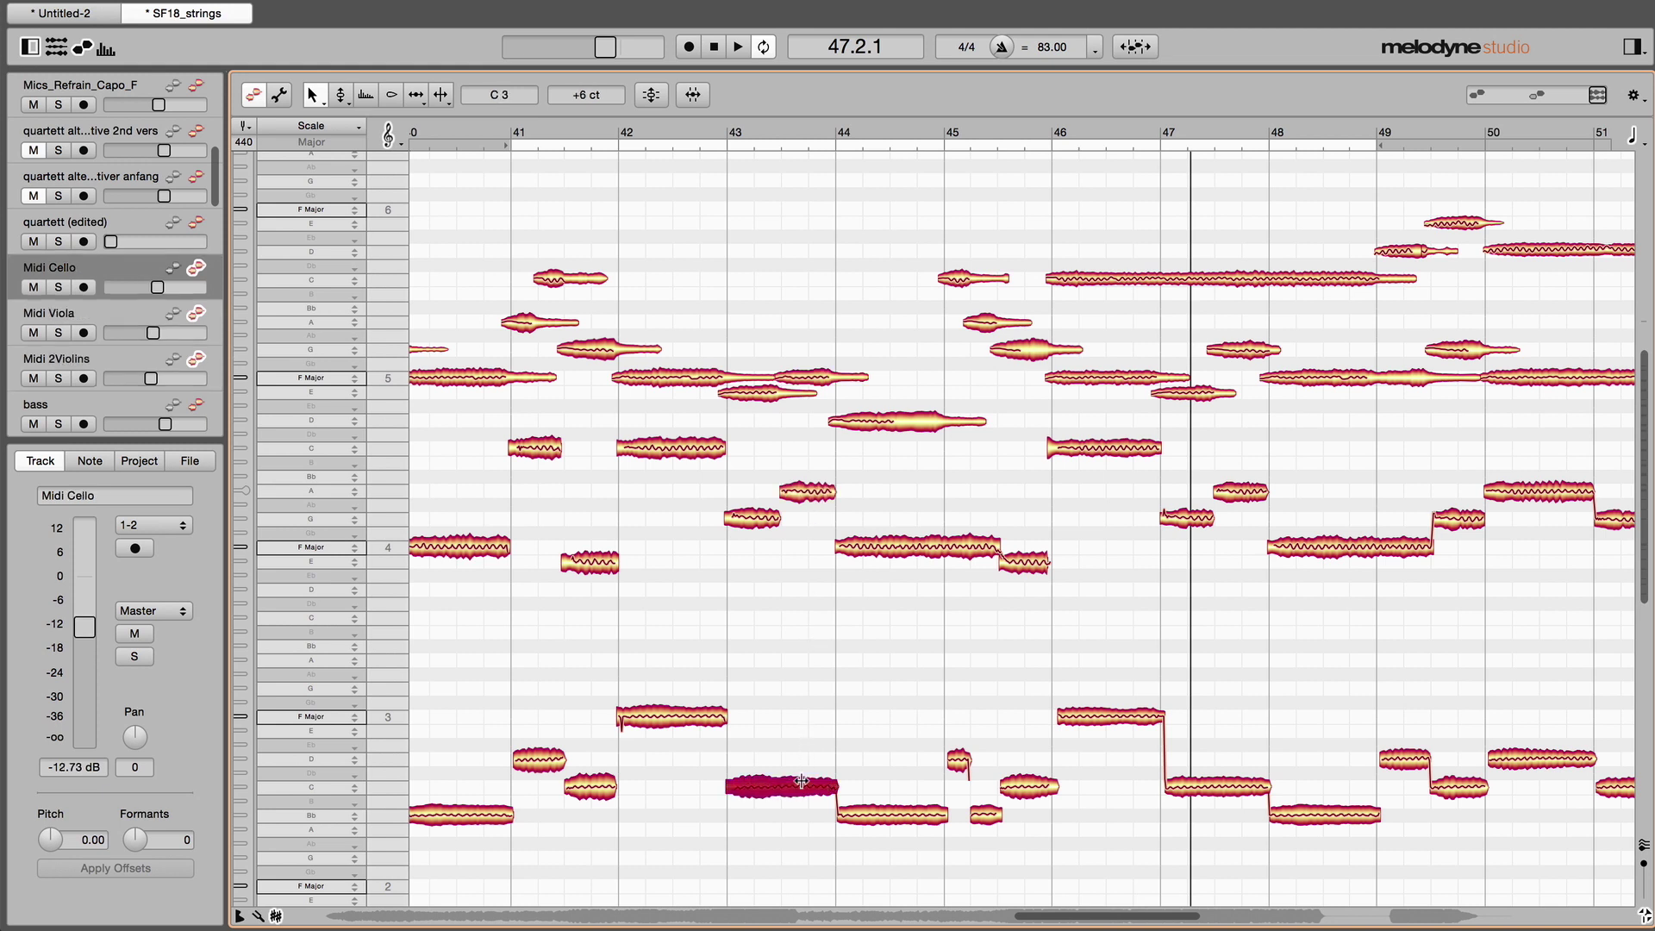
pyautogui.doubleClick(494, 135)
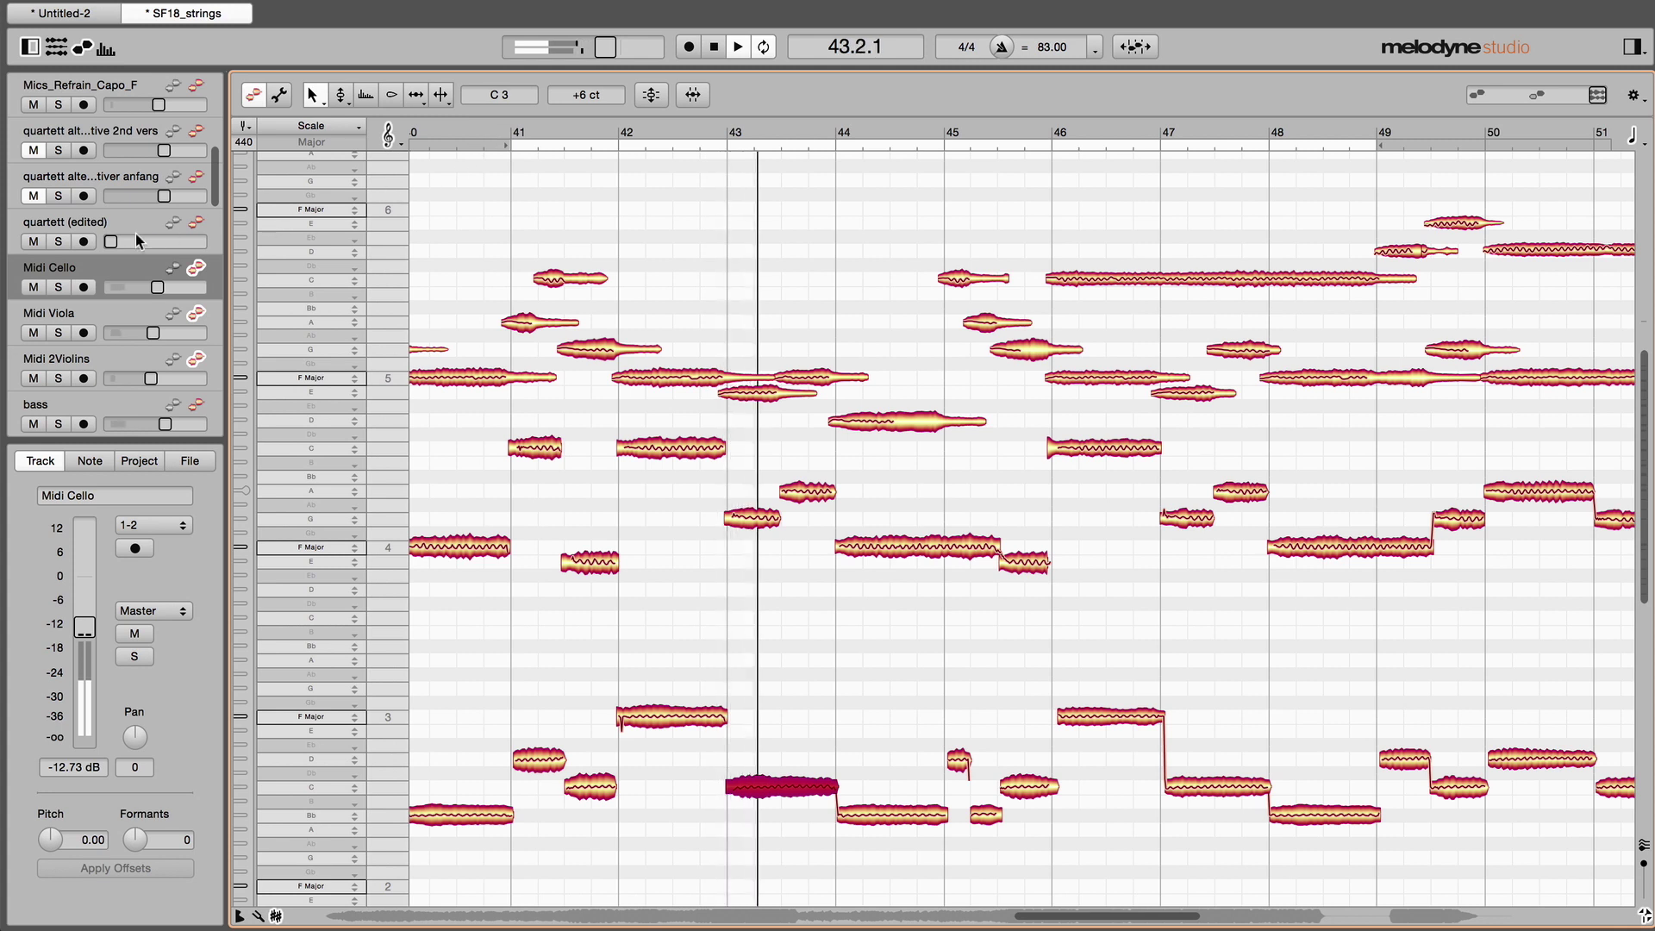
pyautogui.moveTo(117, 242)
pyautogui.moveTo(121, 243); pyautogui.dragTo(180, 243)
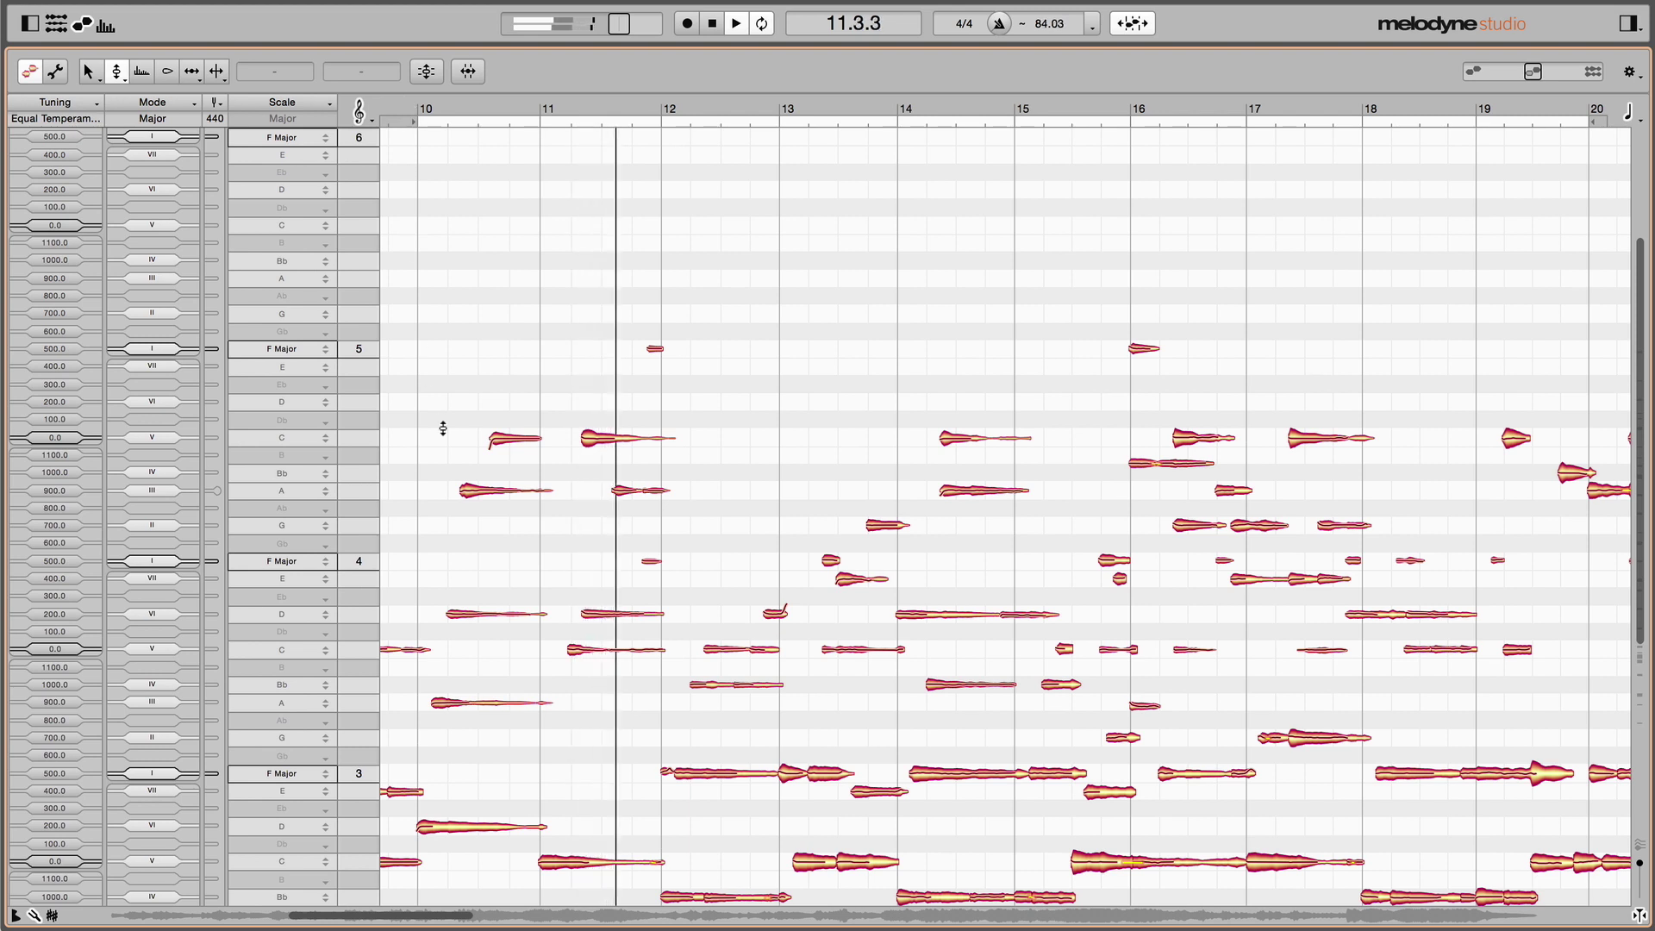
# Step: Check the deviations of the A4, A3, D3 and C3 piano notes; C3 reads −4 cents
pyautogui.click(497, 489)
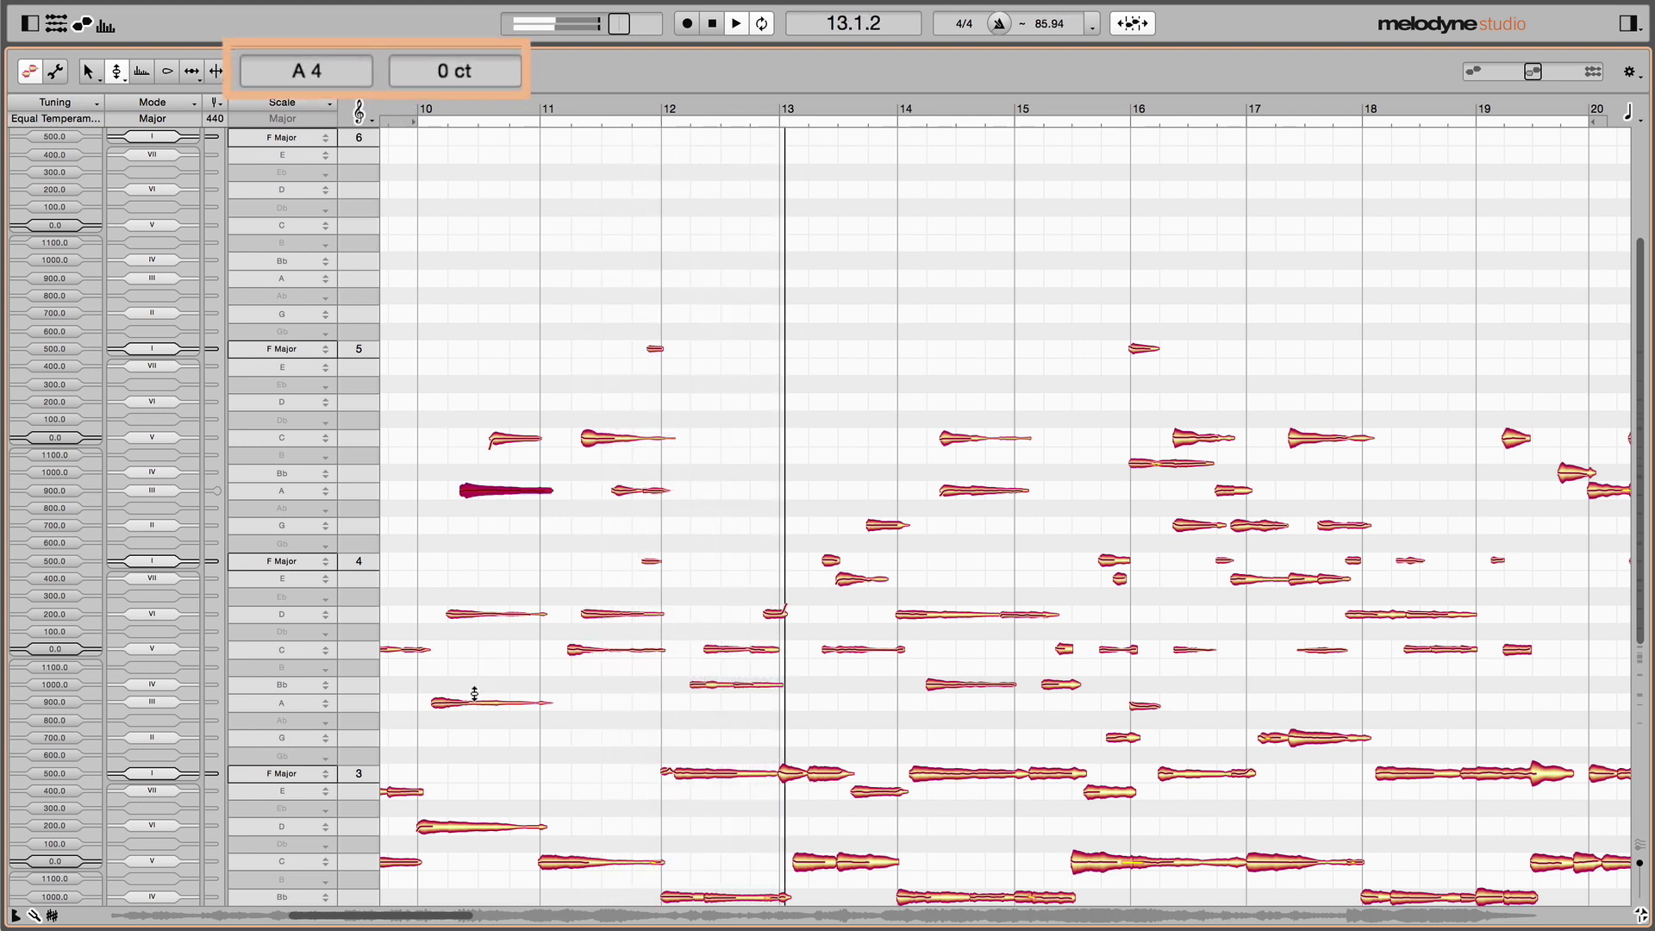
pyautogui.click(475, 702)
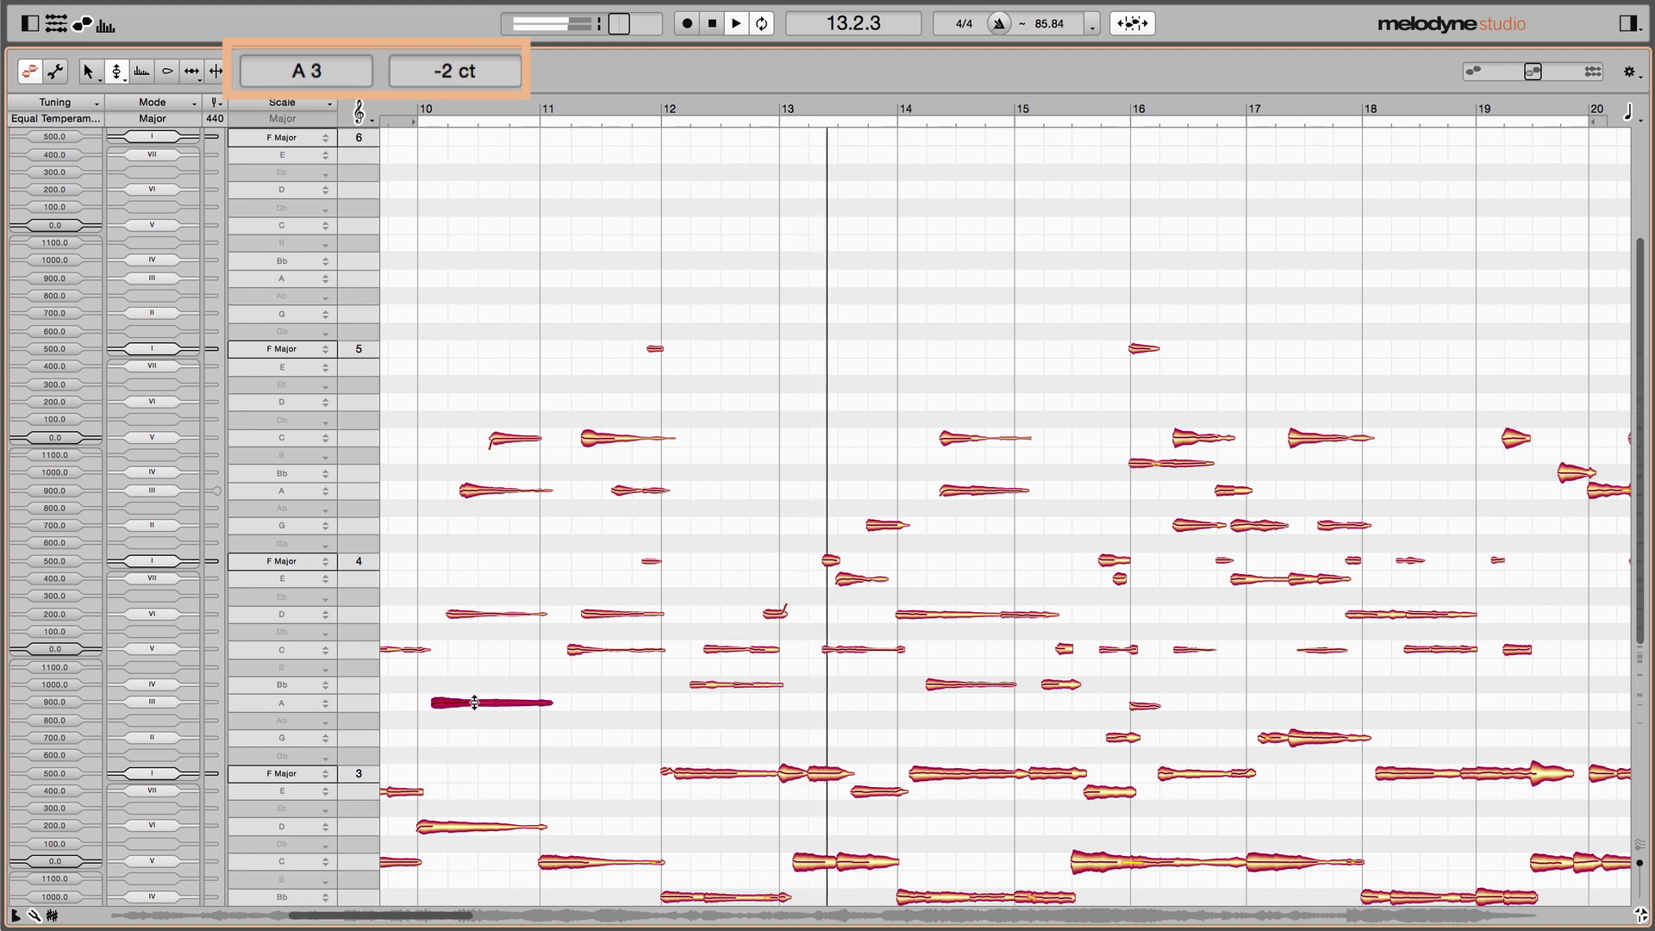
pyautogui.click(474, 827)
pyautogui.click(573, 863)
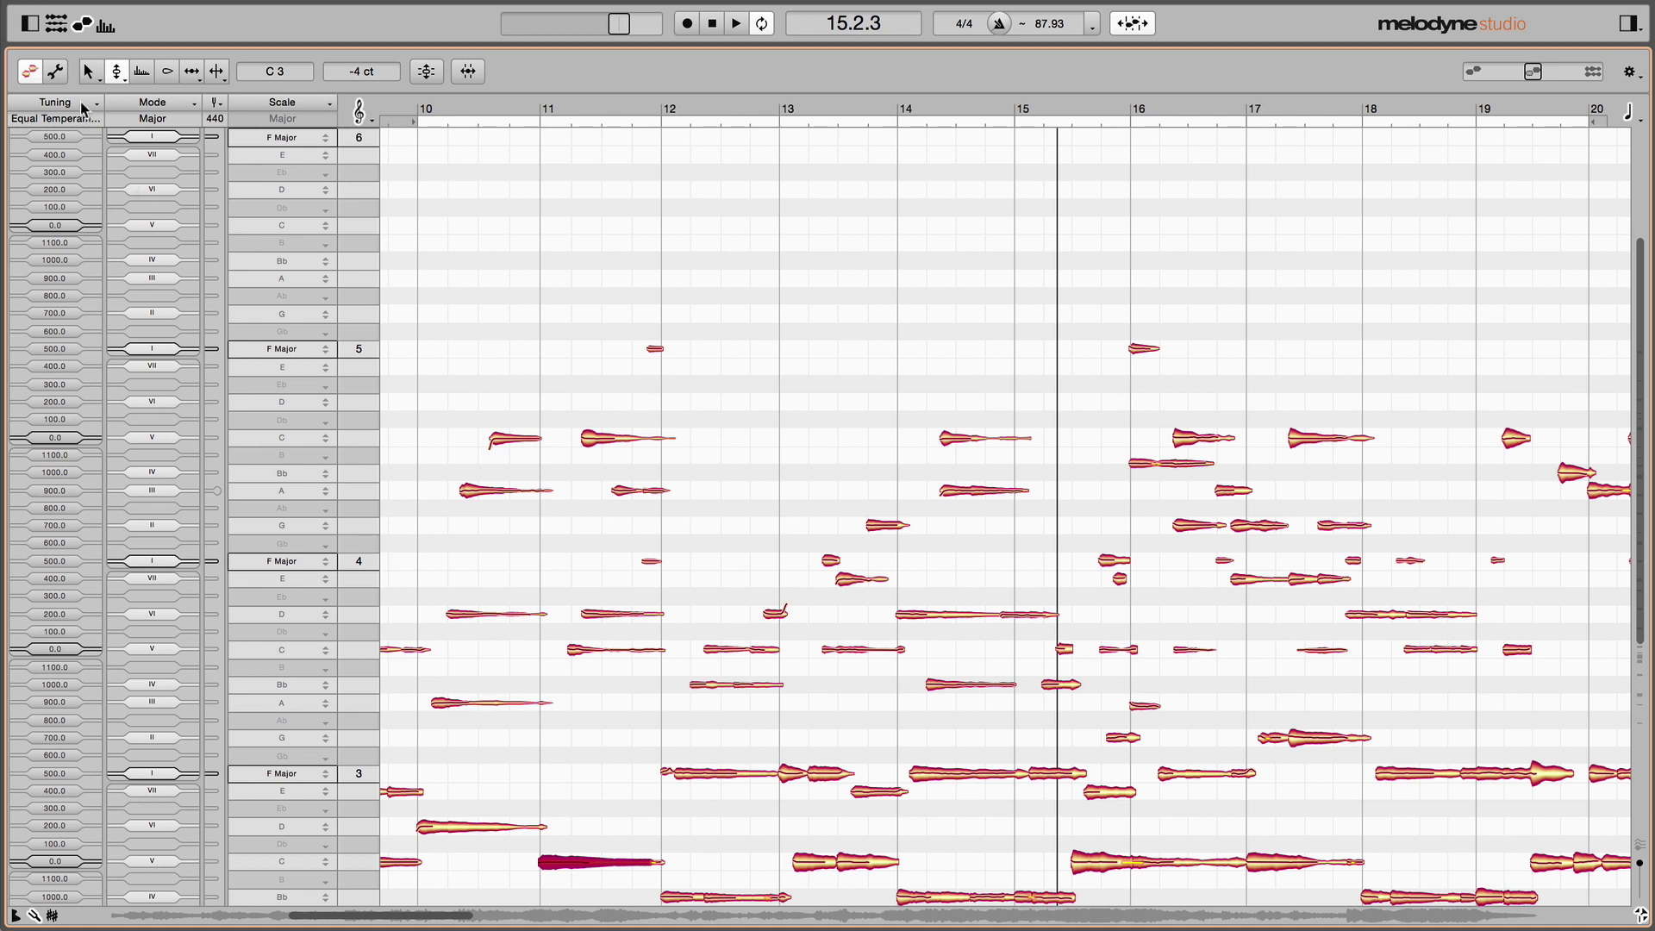
# Step: Apply the Default Stretching curve, bending low octaves flat and high octaves sharp
pyautogui.click(95, 102)
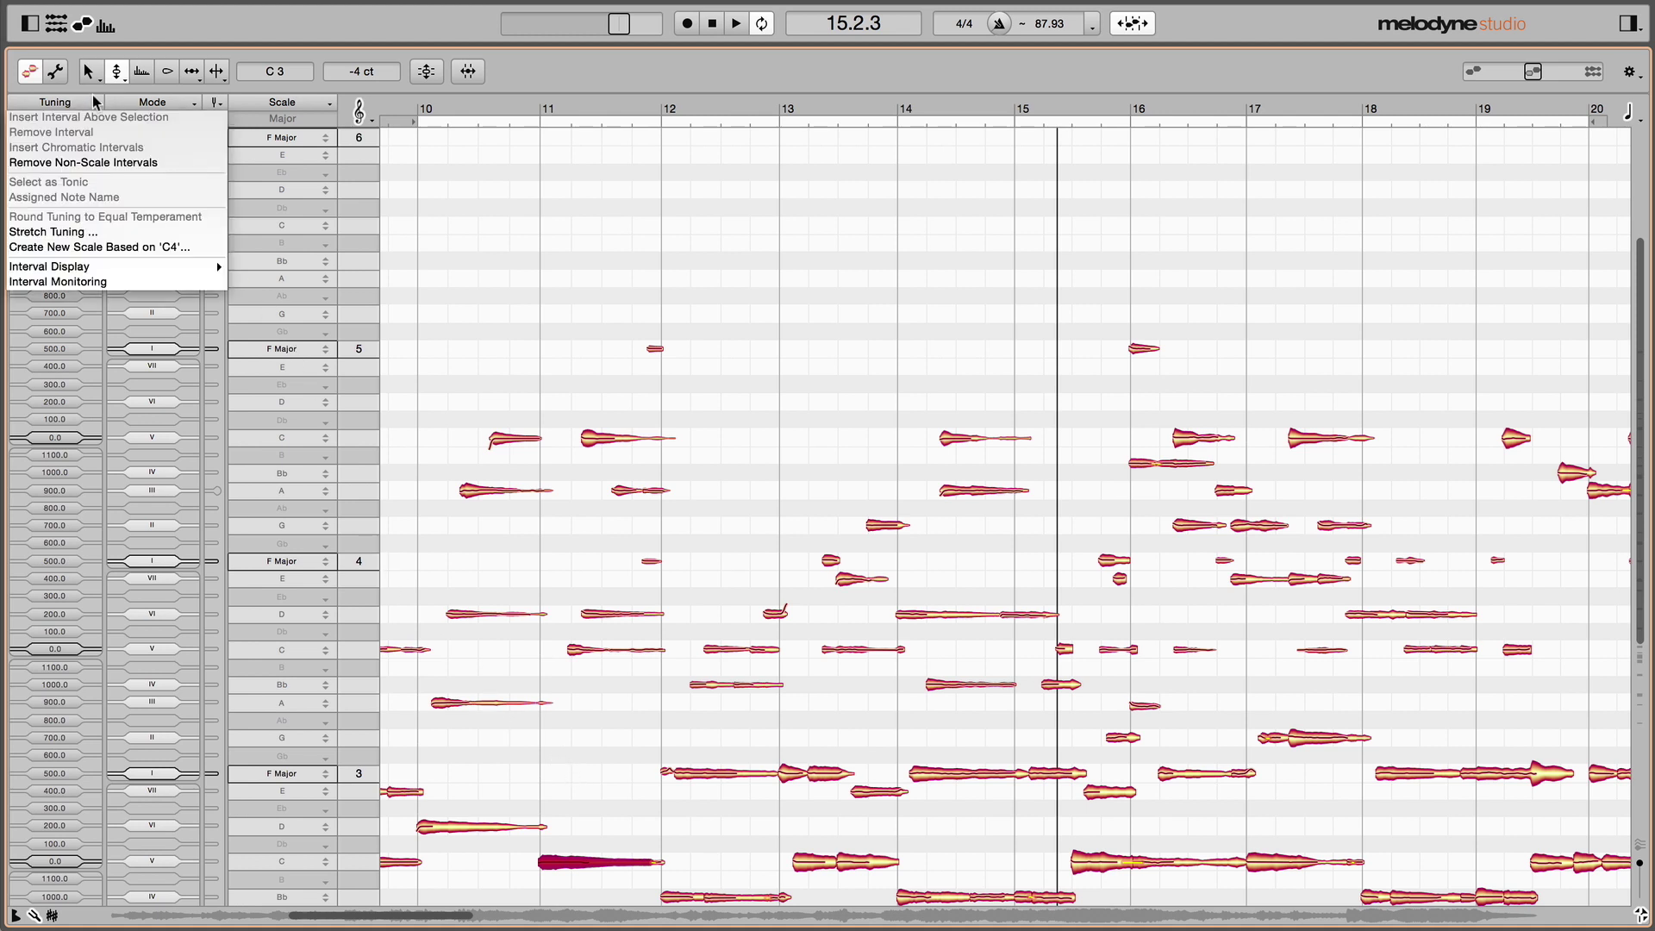
pyautogui.click(87, 233)
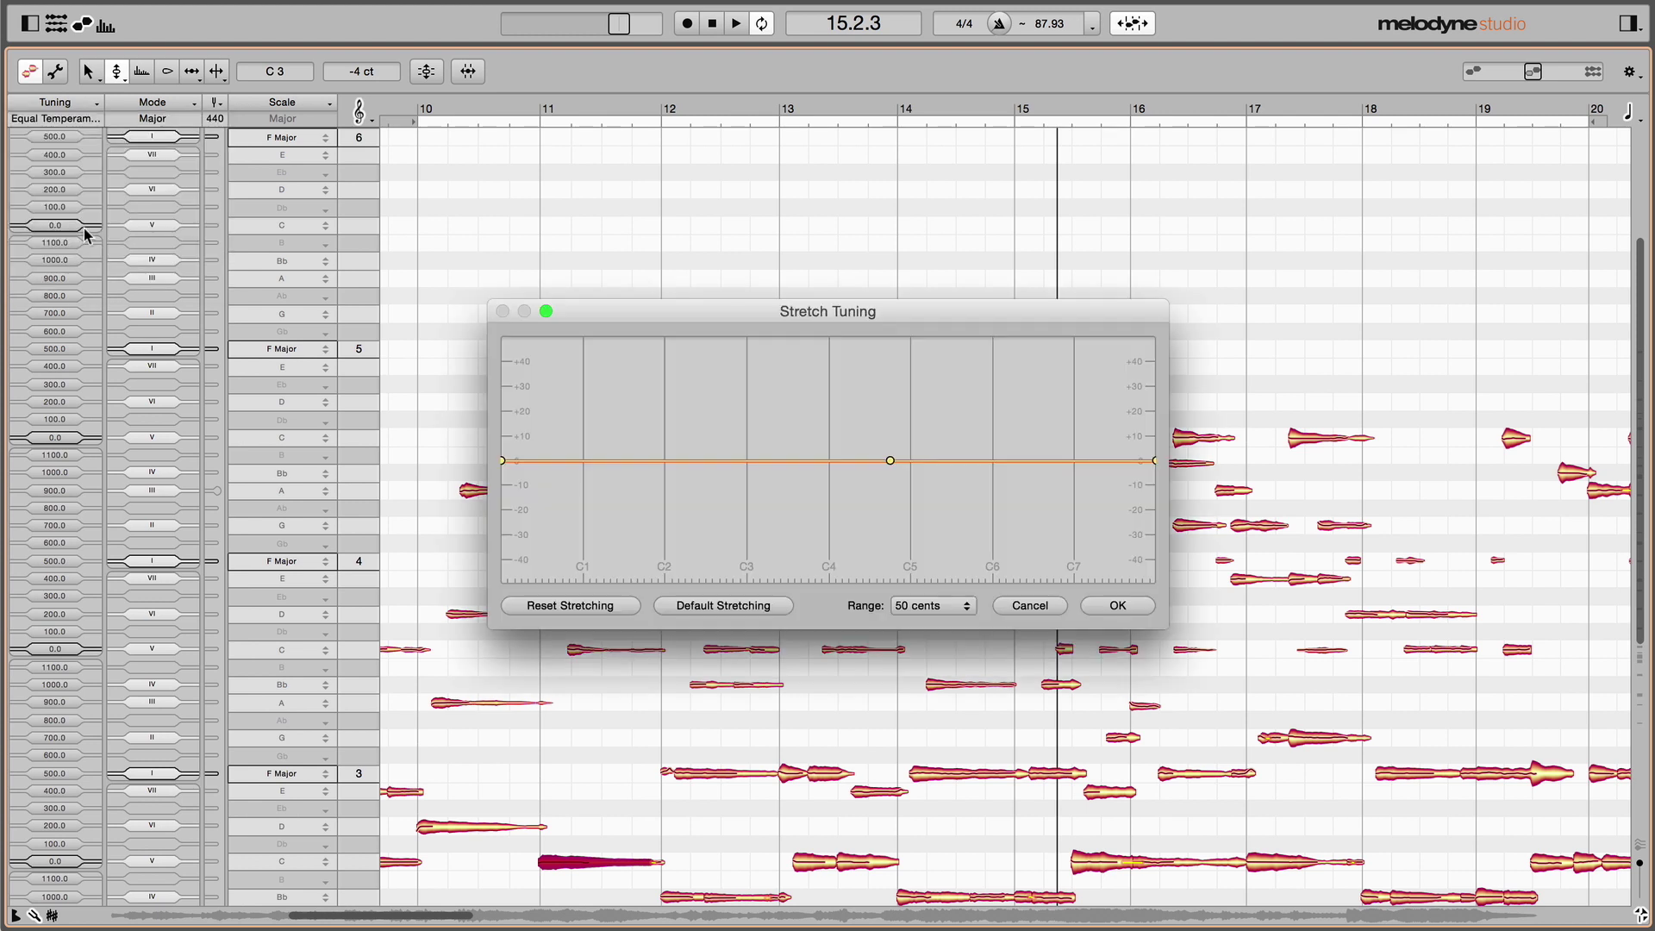
pyautogui.click(703, 609)
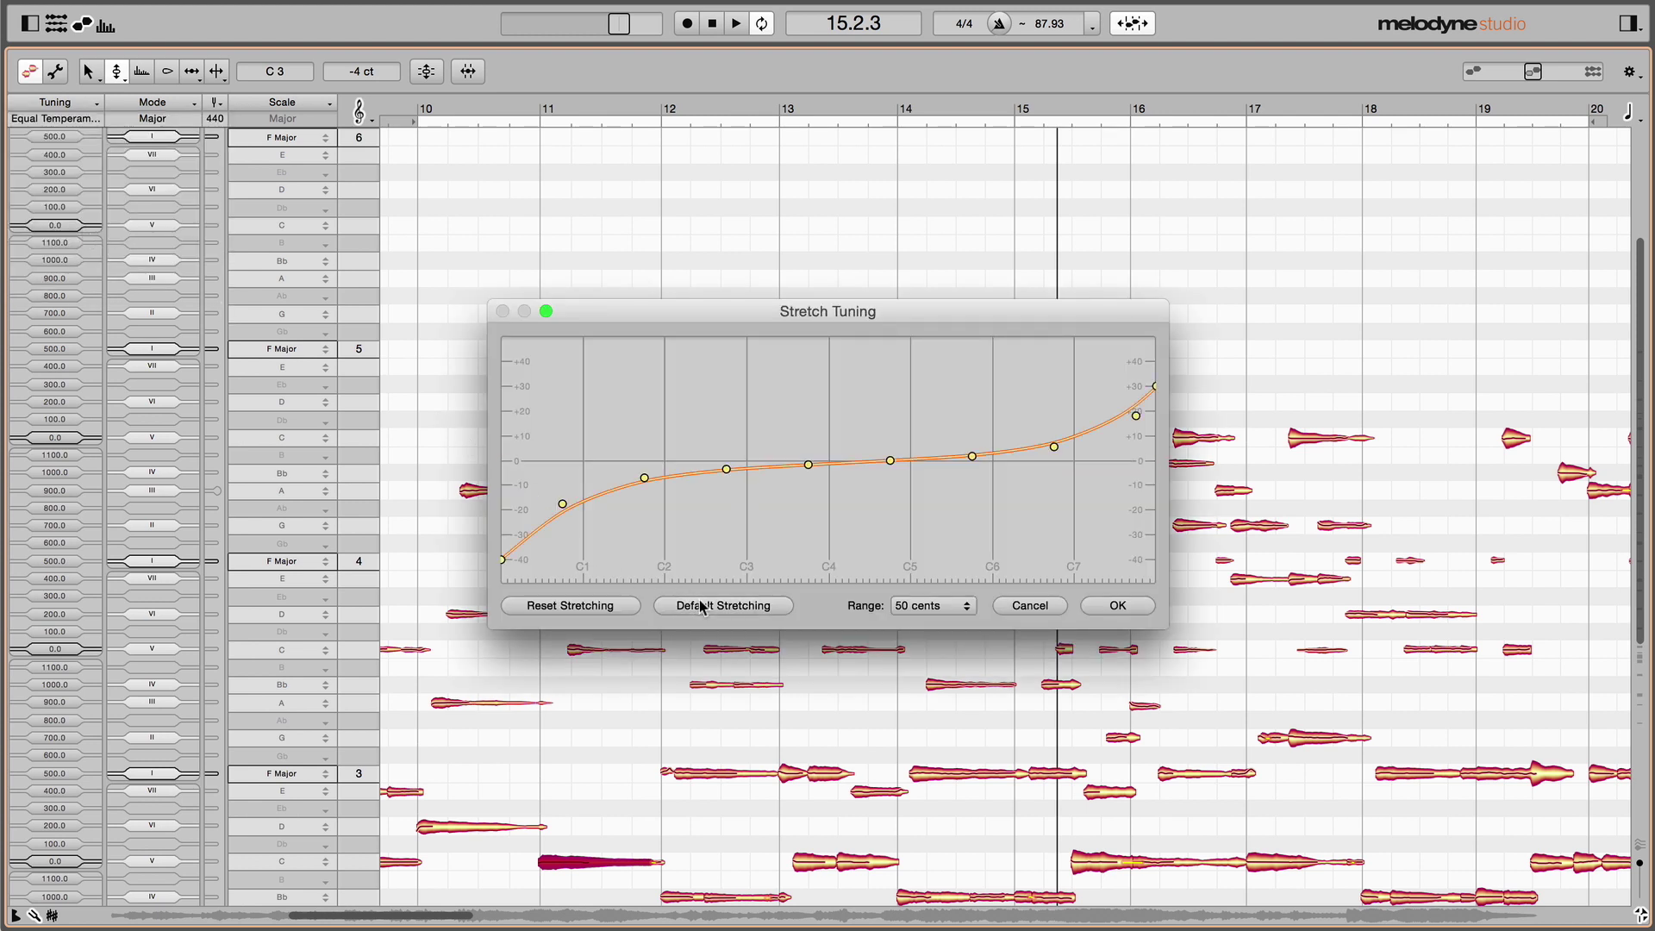
pyautogui.click(1117, 607)
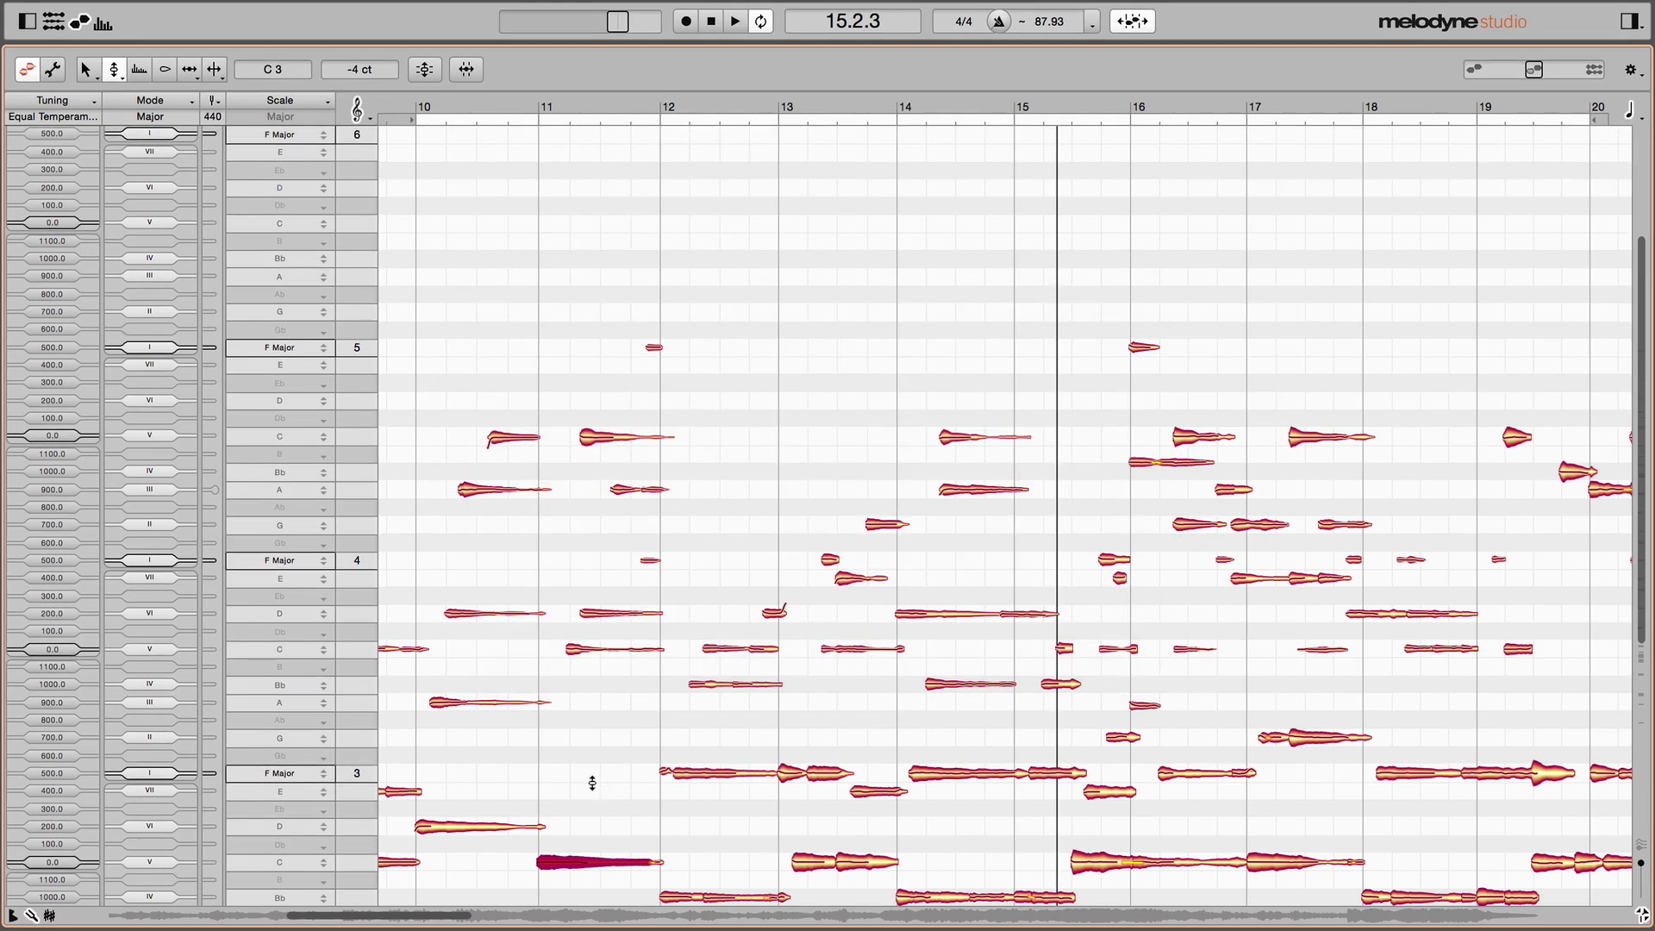
pyautogui.click(585, 784)
pyautogui.click(471, 826)
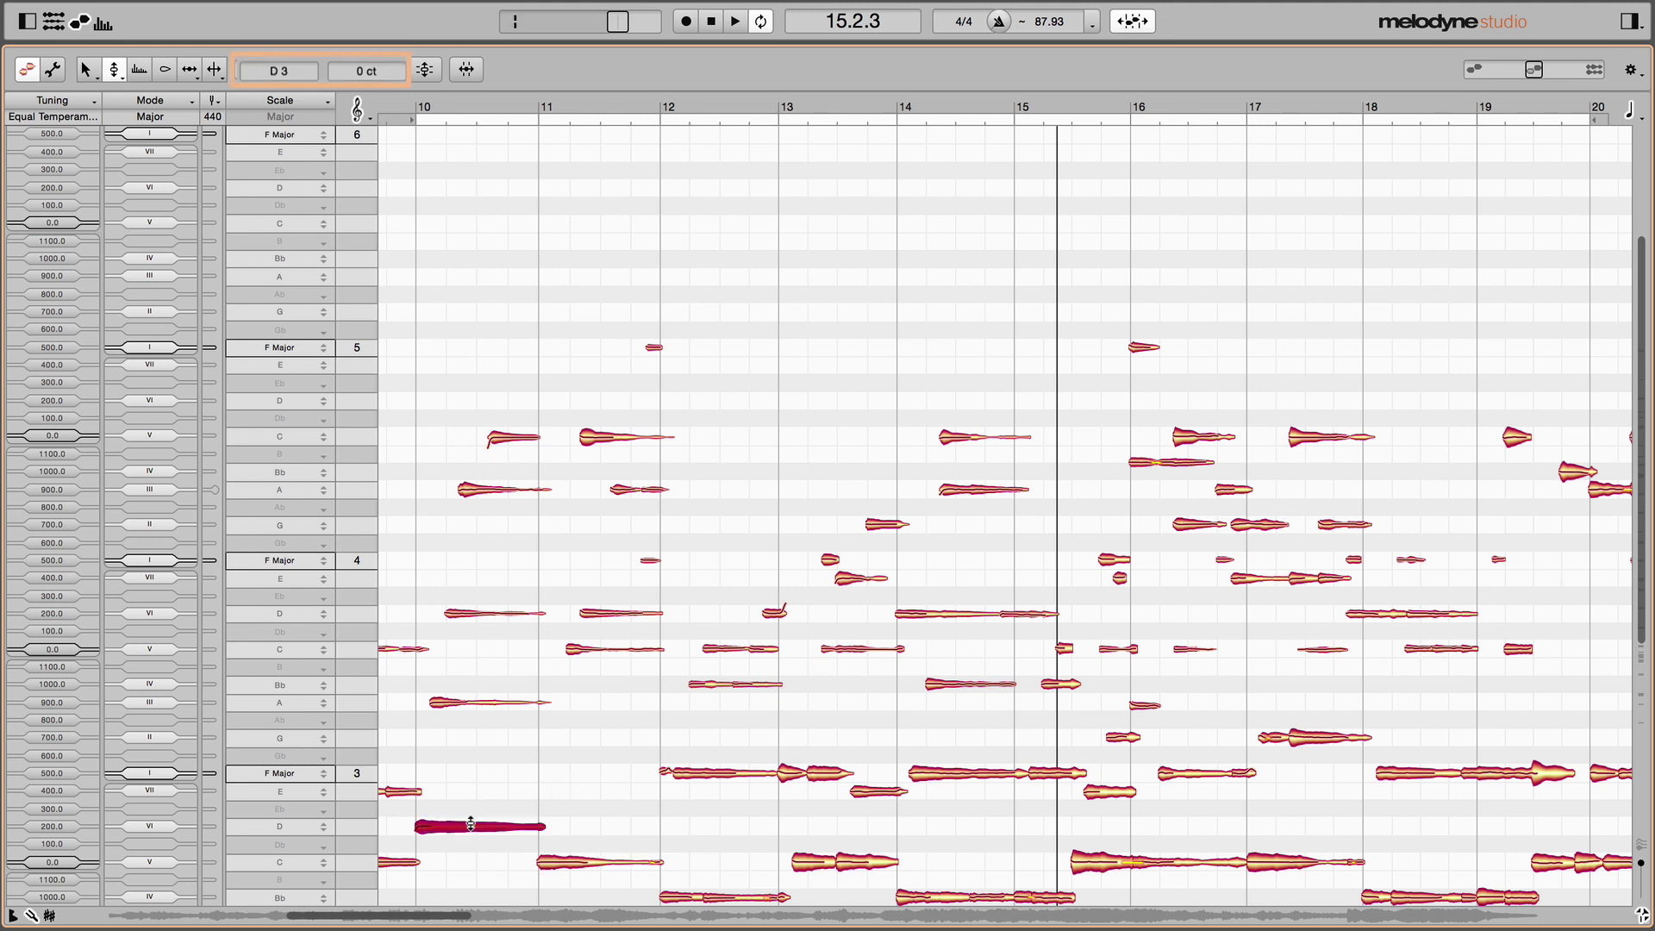
pyautogui.click(461, 703)
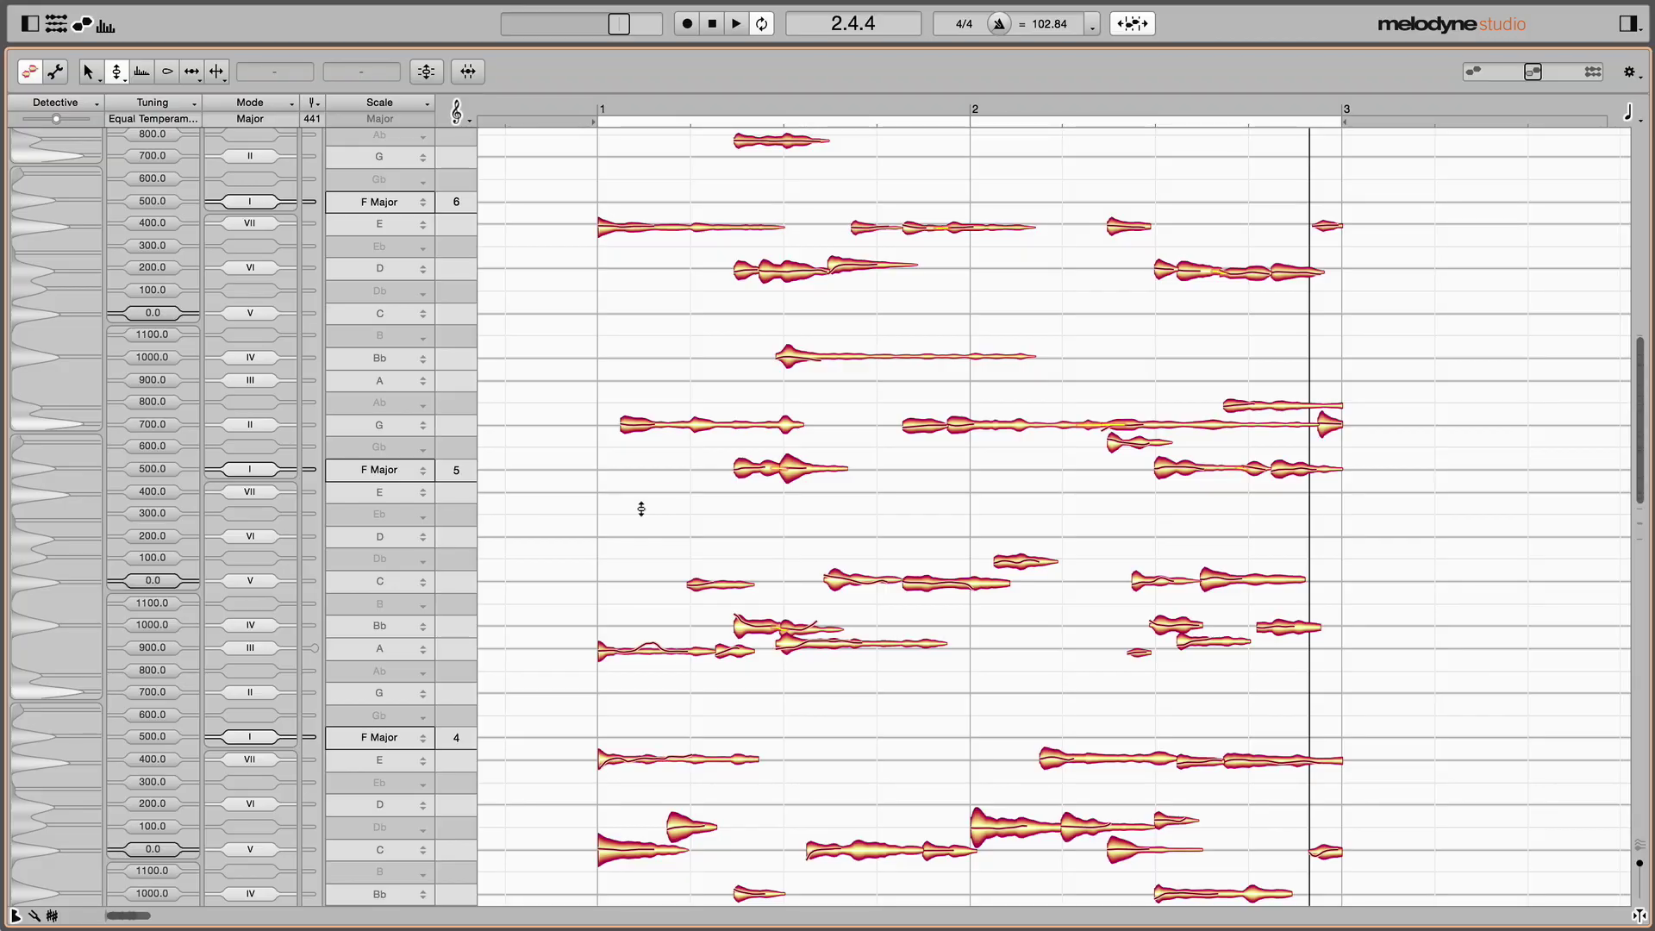
# Step: Play from bar 1 and set the scale to Analyzed C (Microtonal Scale from Afganistan Sand Rabab 05)
pyautogui.doubleClick(550, 106)
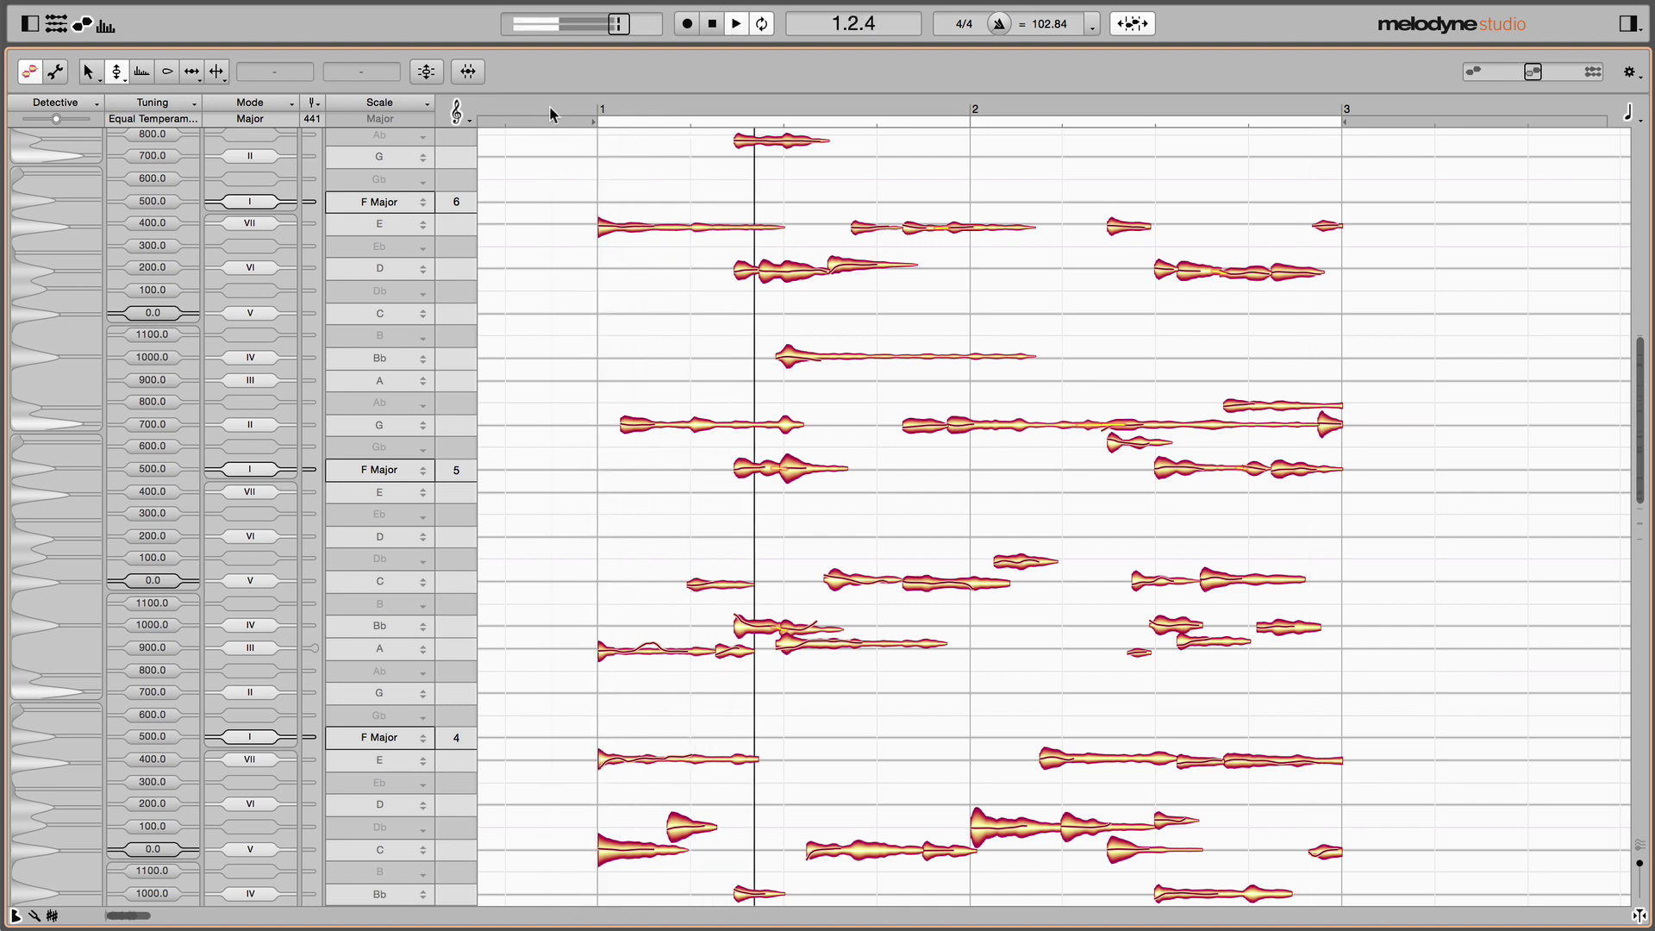
pyautogui.rightClick(382, 469)
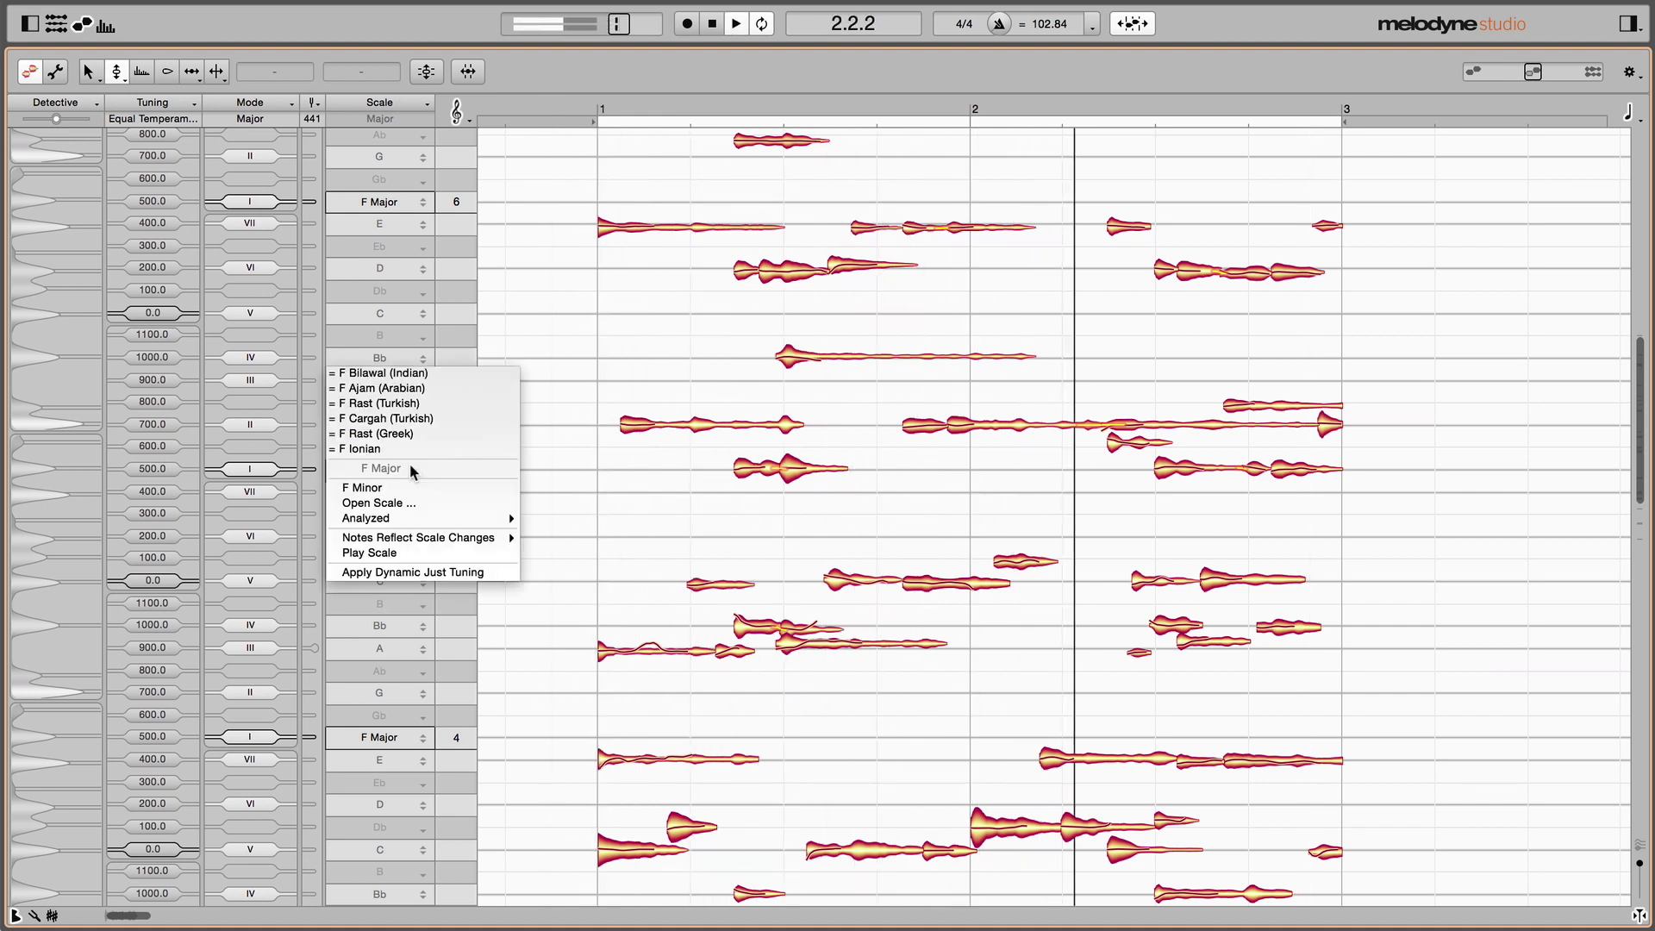
pyautogui.moveTo(366, 518)
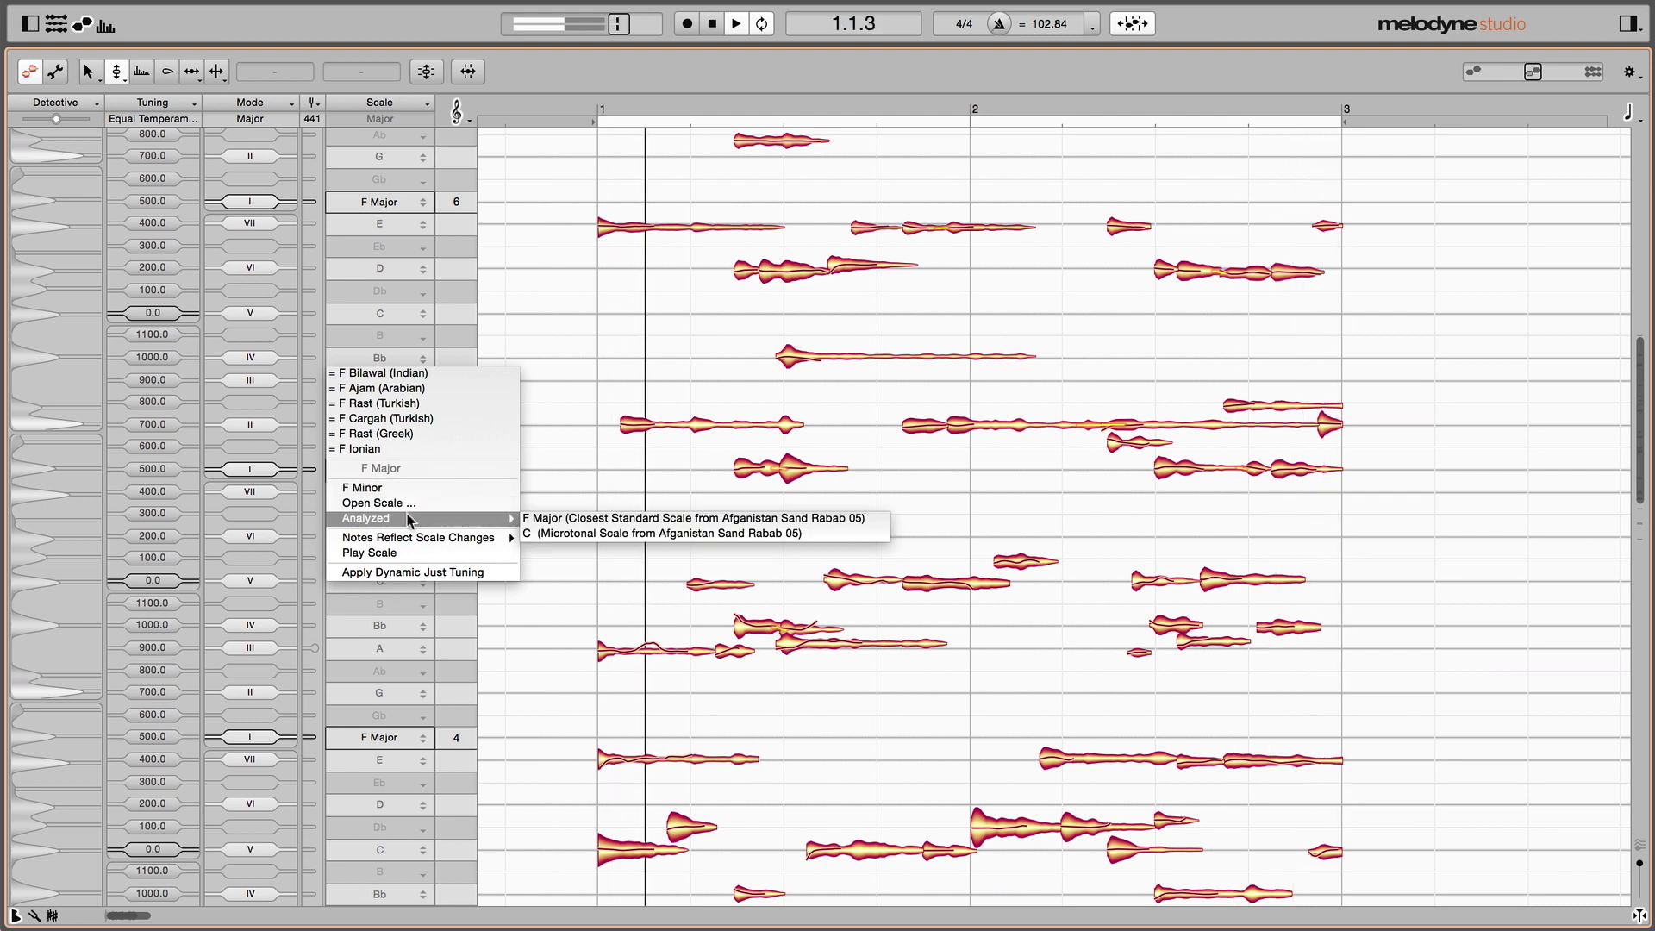
pyautogui.click(813, 531)
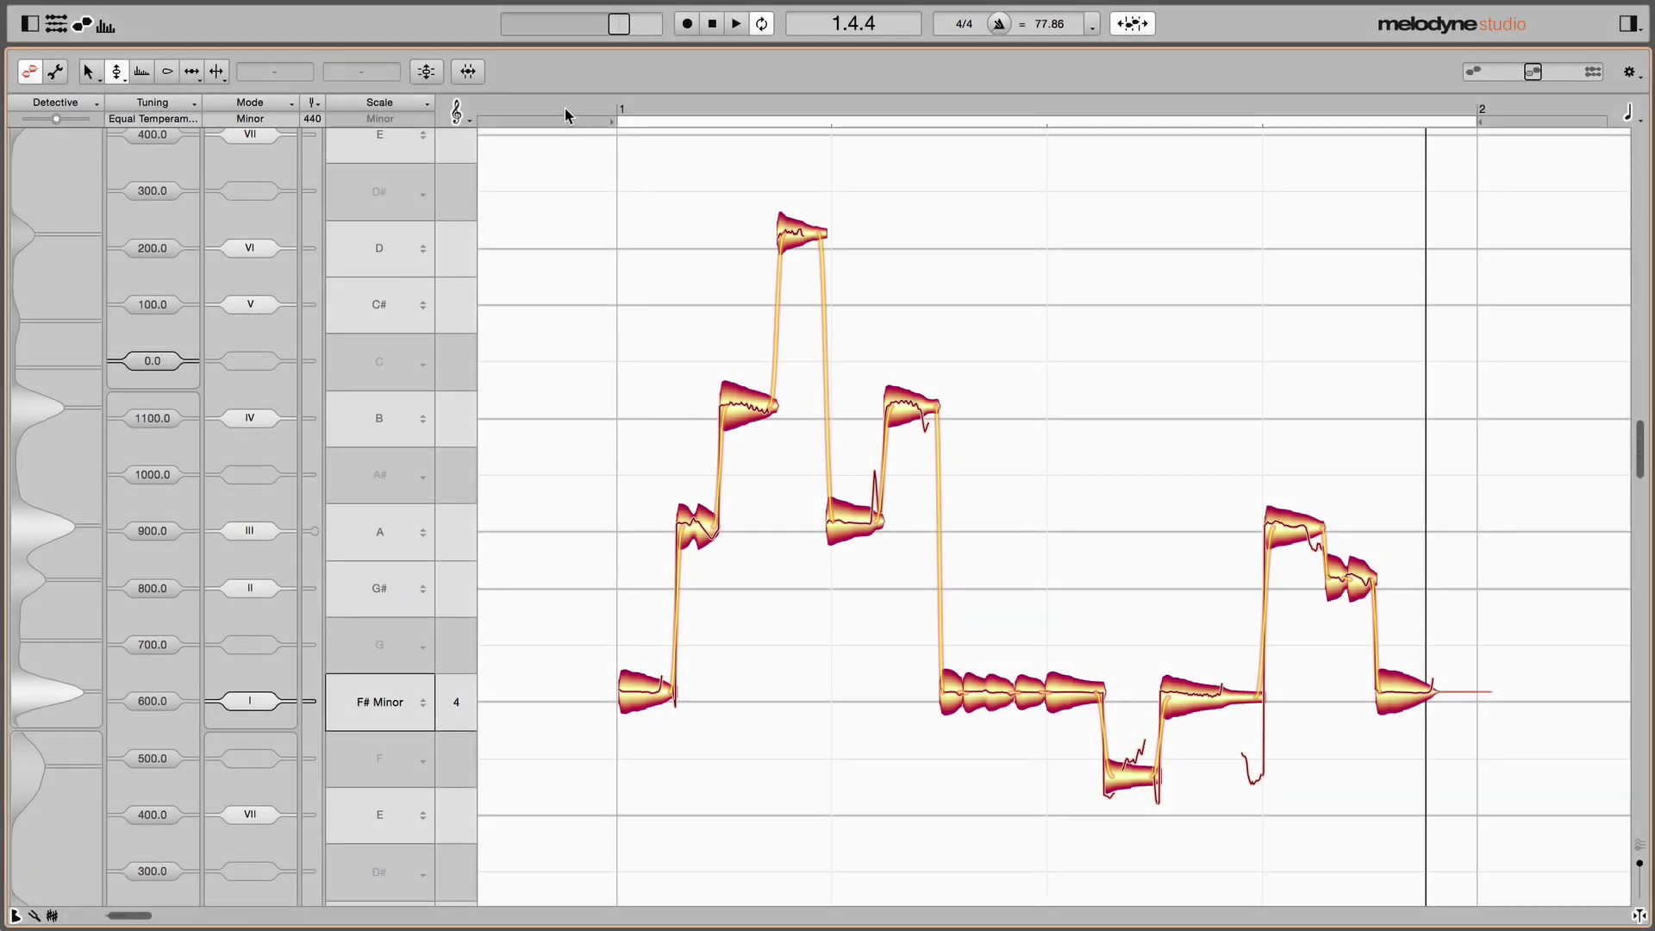
# Step: Play the melody and apply the reanalysed F# microtonal scale with a 443 Hz reference
pyautogui.doubleClick(565, 114)
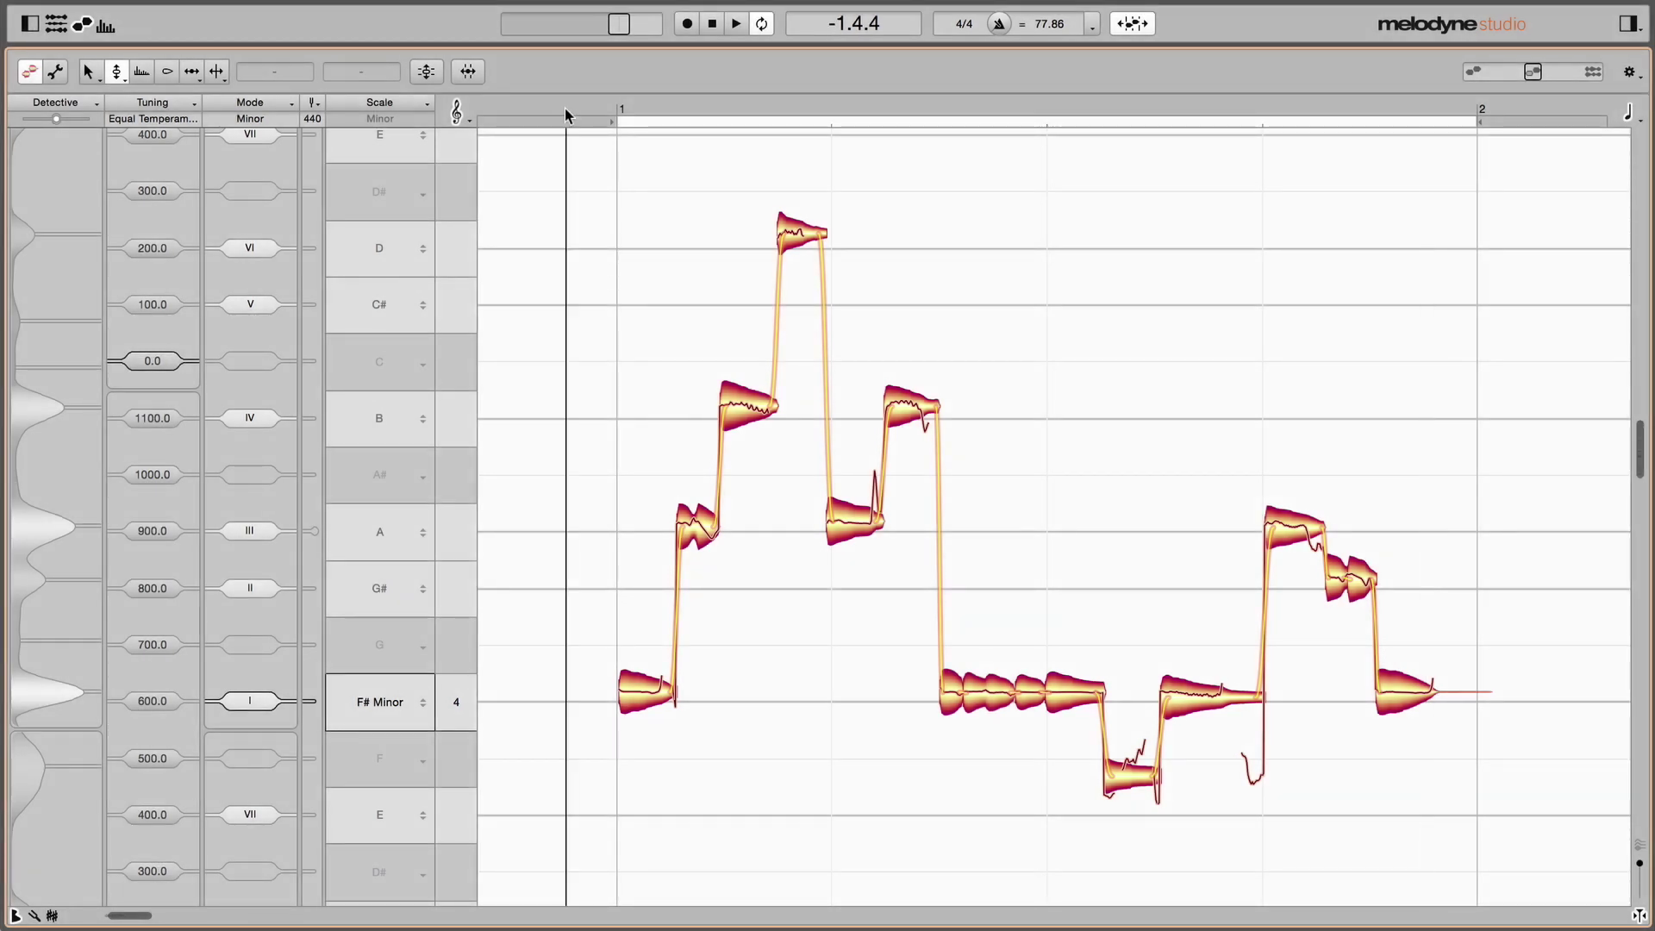
pyautogui.click(59, 103)
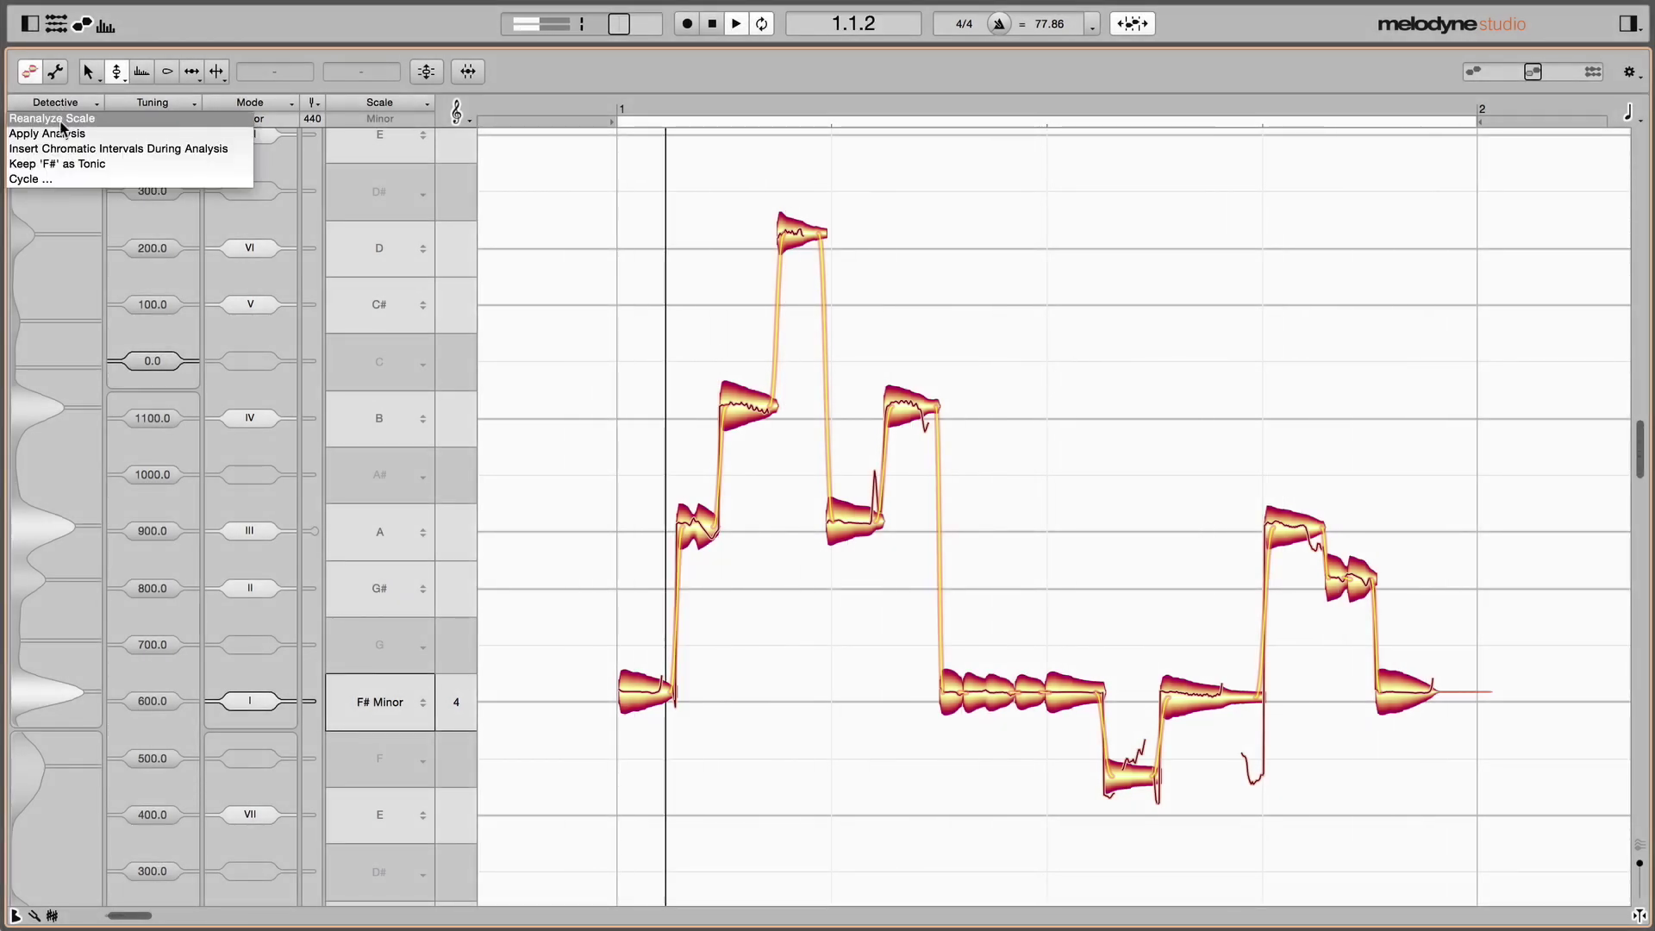
pyautogui.click(52, 134)
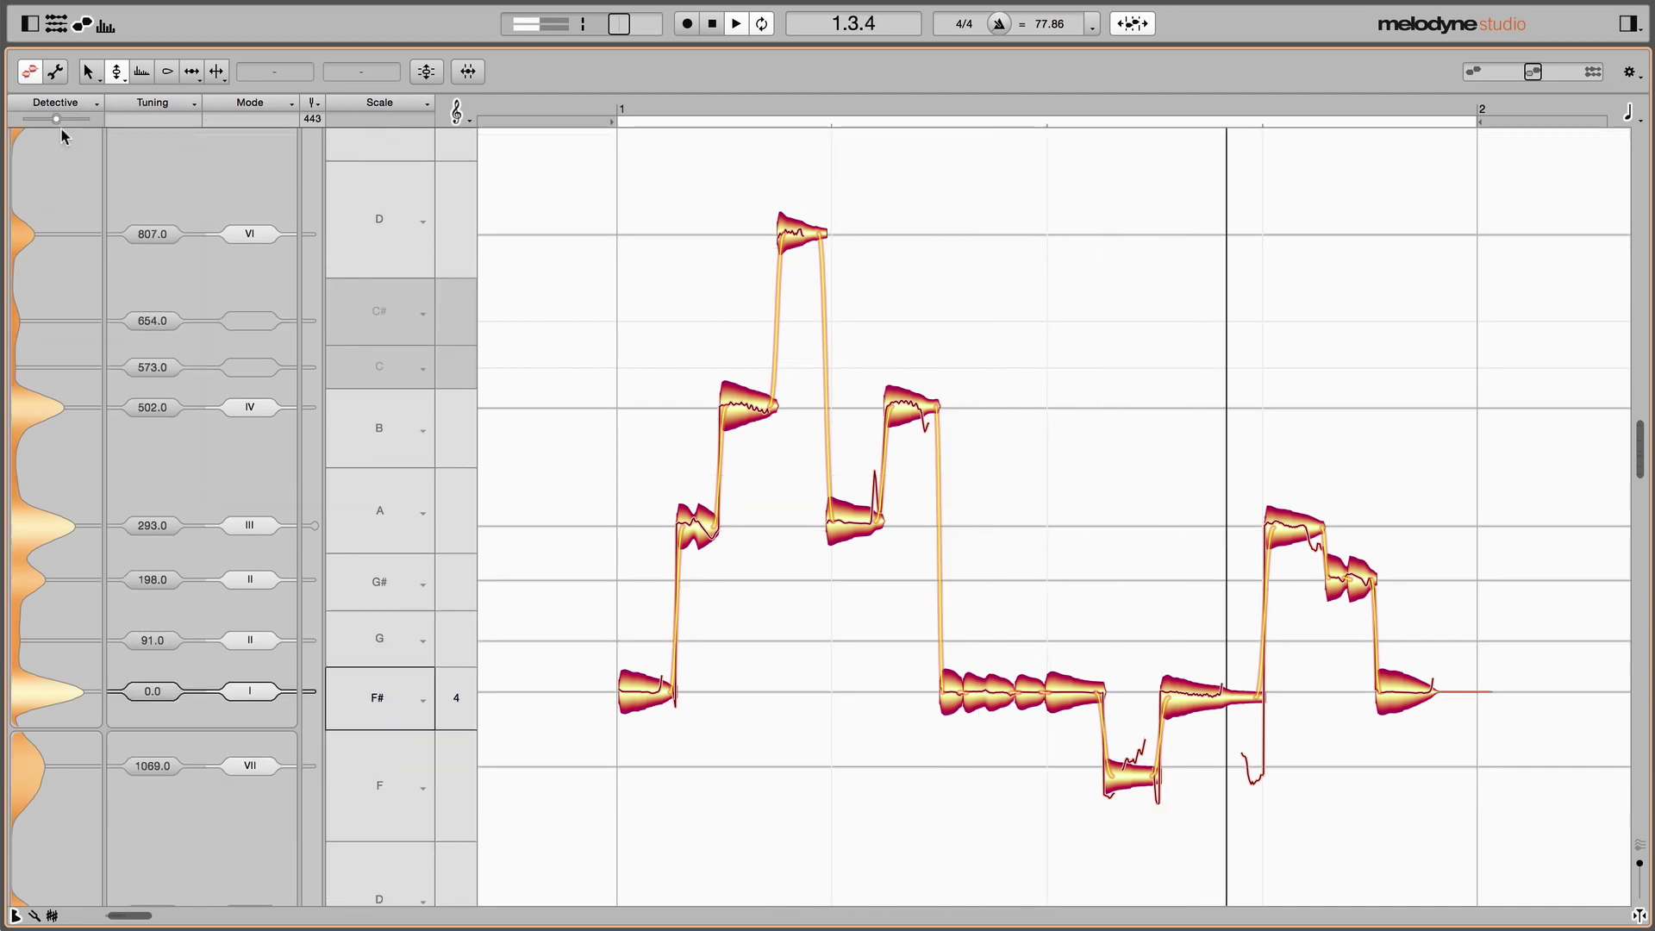